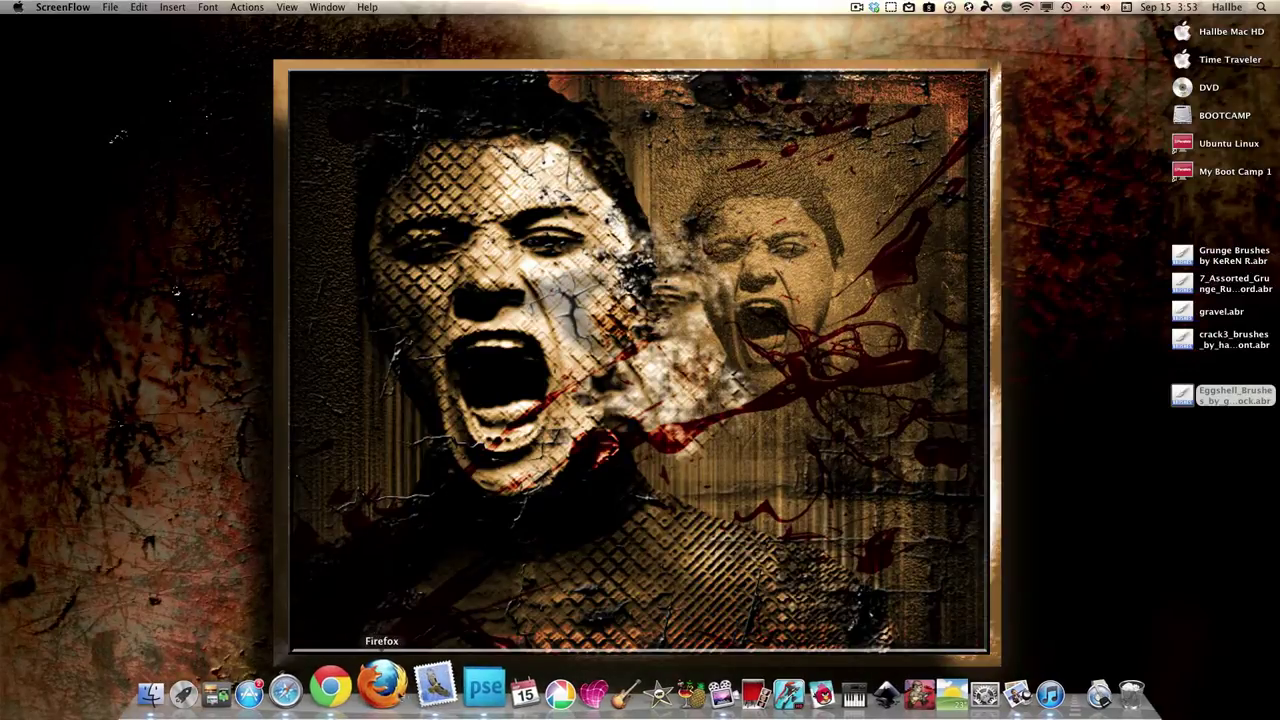
# - Bring Photoshop Elements to the front from the Dock, showing its empty Edit workspace
pyautogui.click(447, 690)
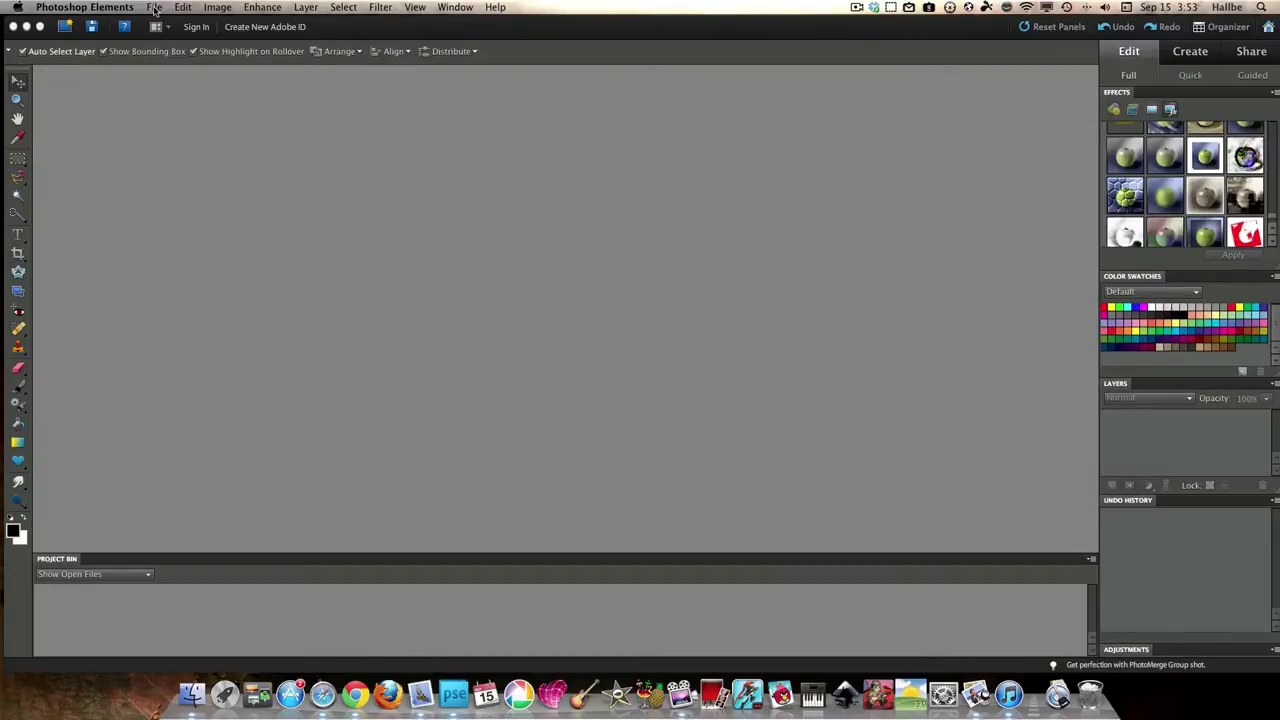
# - Create a new blank 6 × 4 inch, 300 ppi document with a white background
pyautogui.click(155, 8)
pyautogui.moveTo(205, 24)
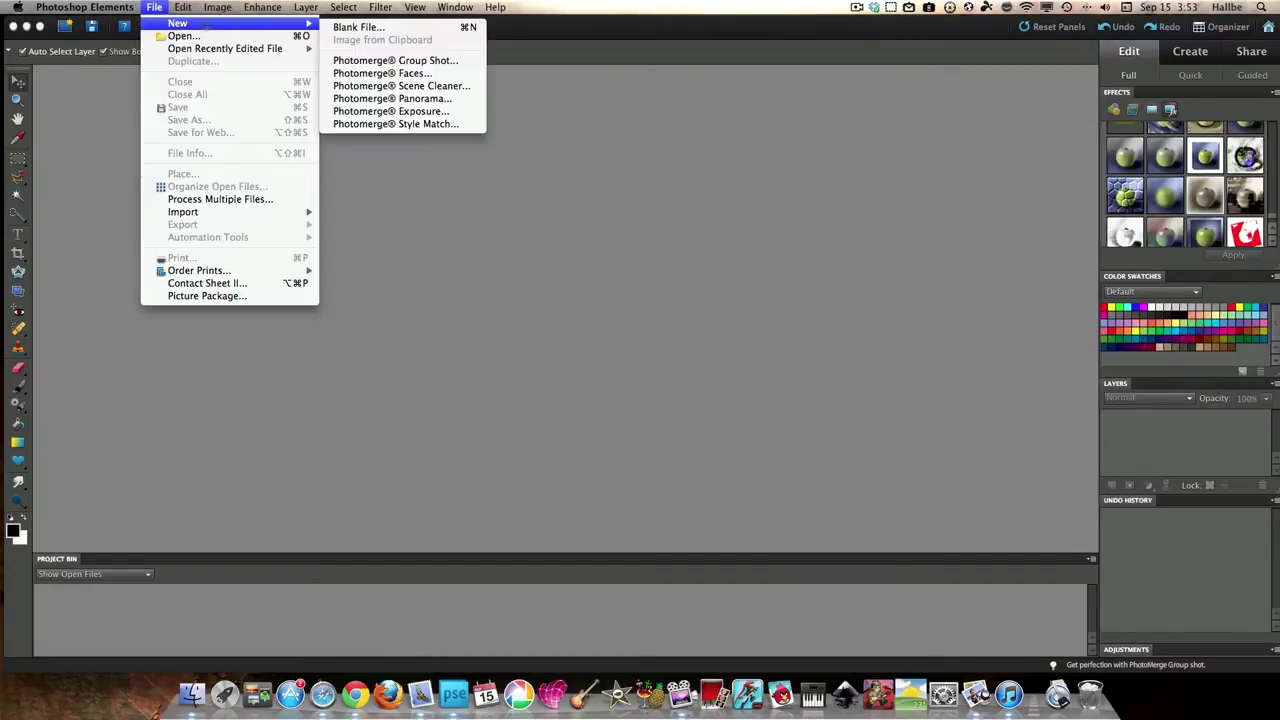
pyautogui.click(355, 27)
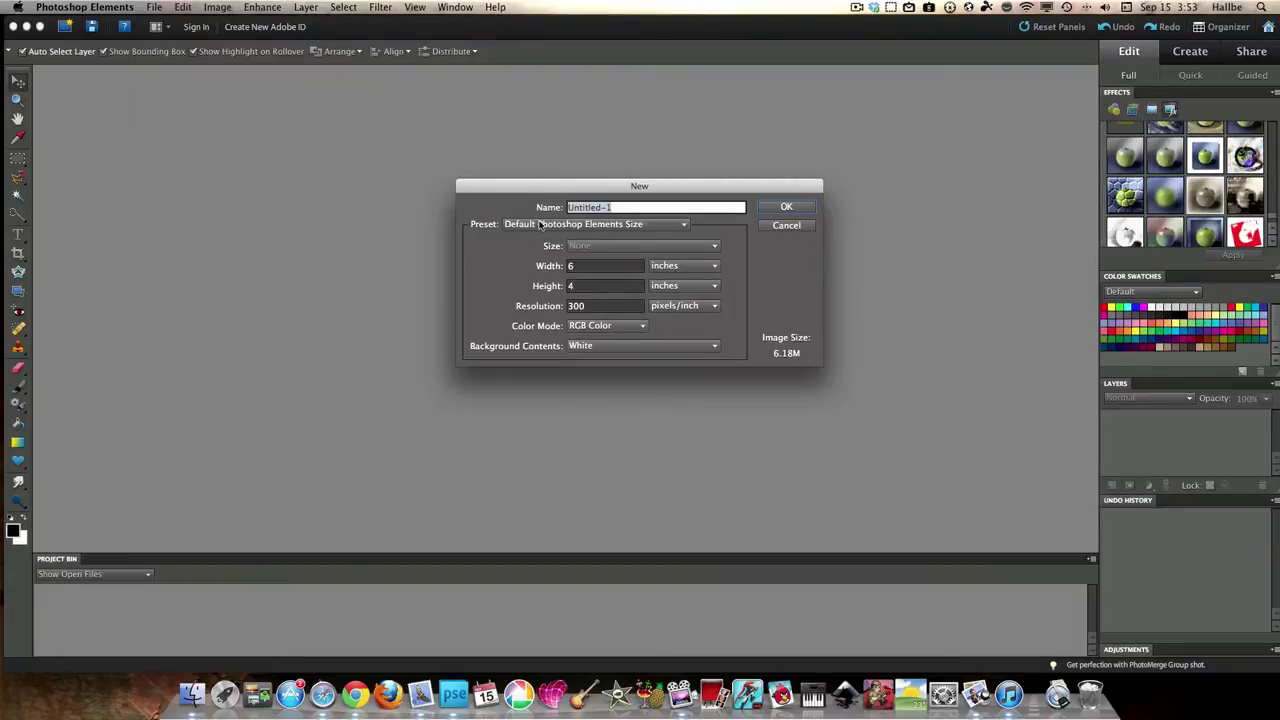
pyautogui.click(786, 206)
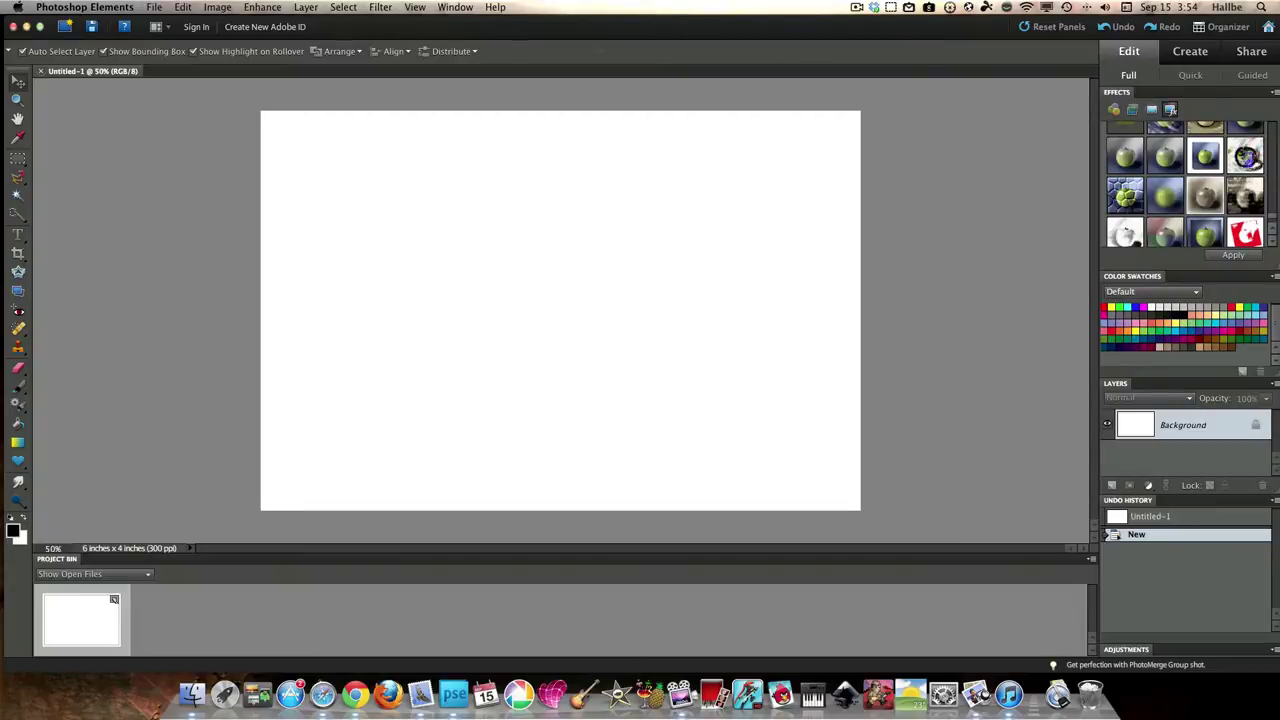
# - Show the Content library docked beside Effects and filter it to Frames
pyautogui.click(455, 8)
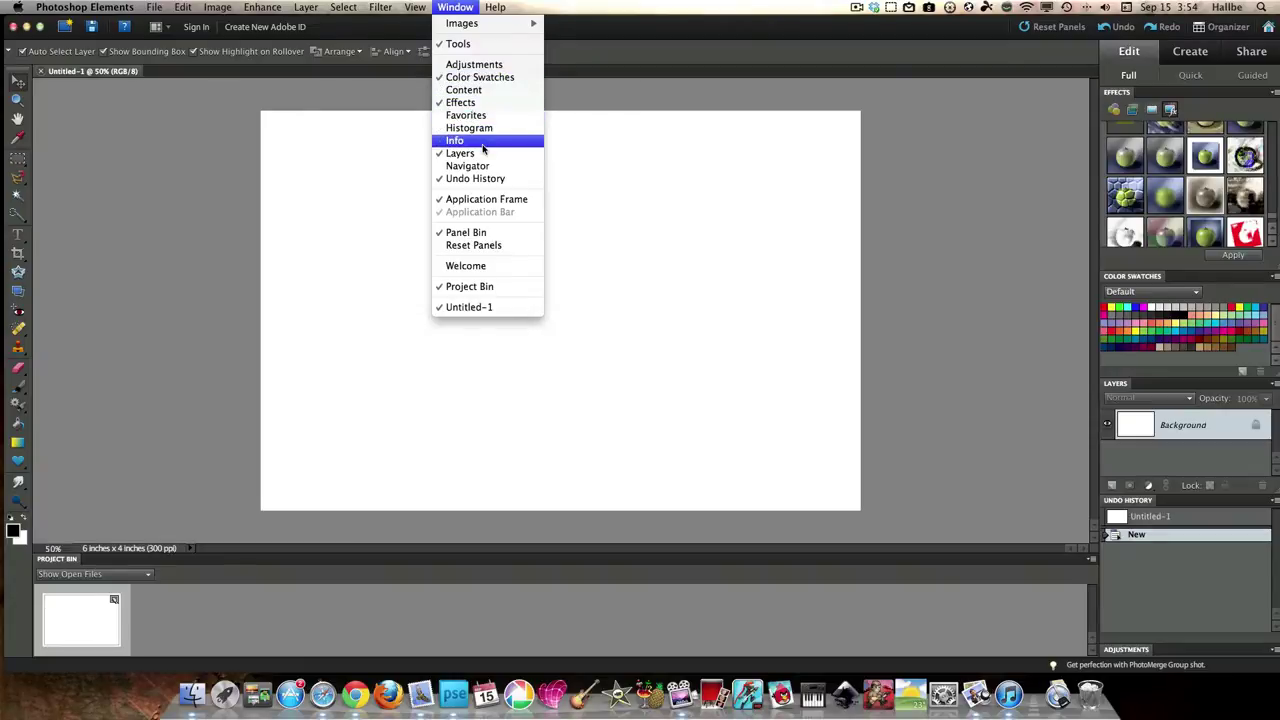
pyautogui.click(473, 92)
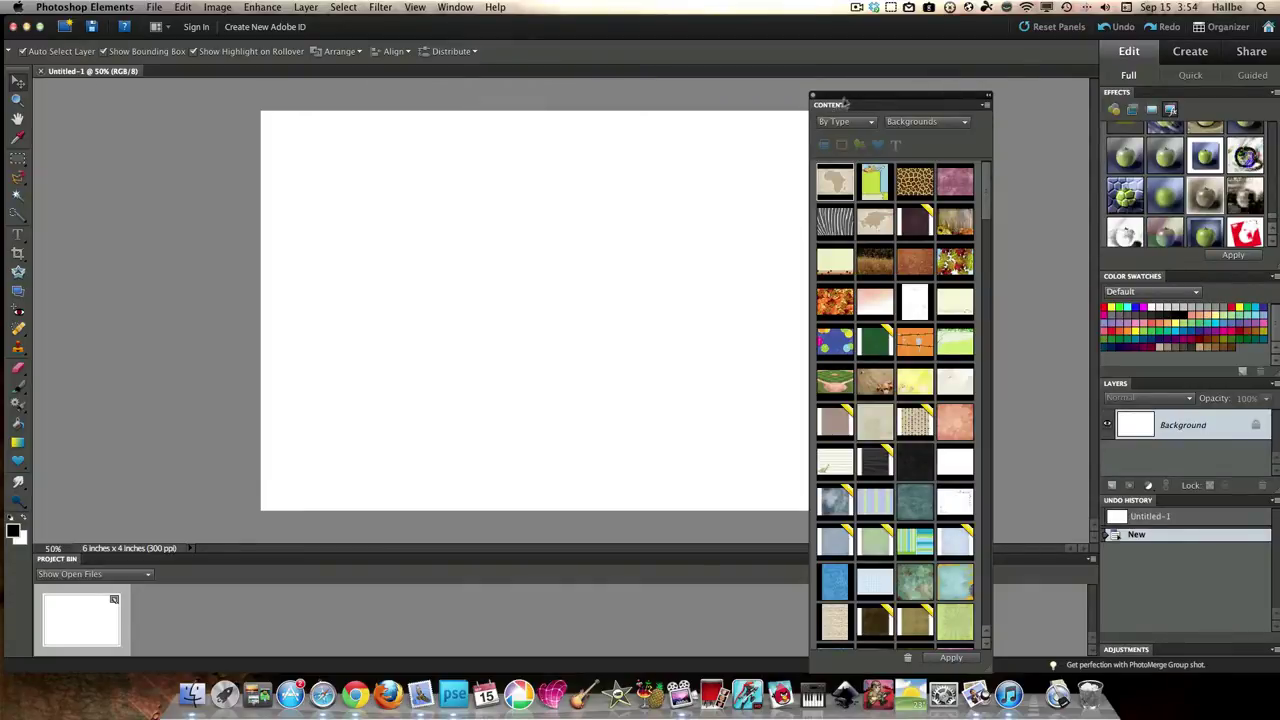
pyautogui.moveTo(838, 105); pyautogui.dragTo(1156, 93)
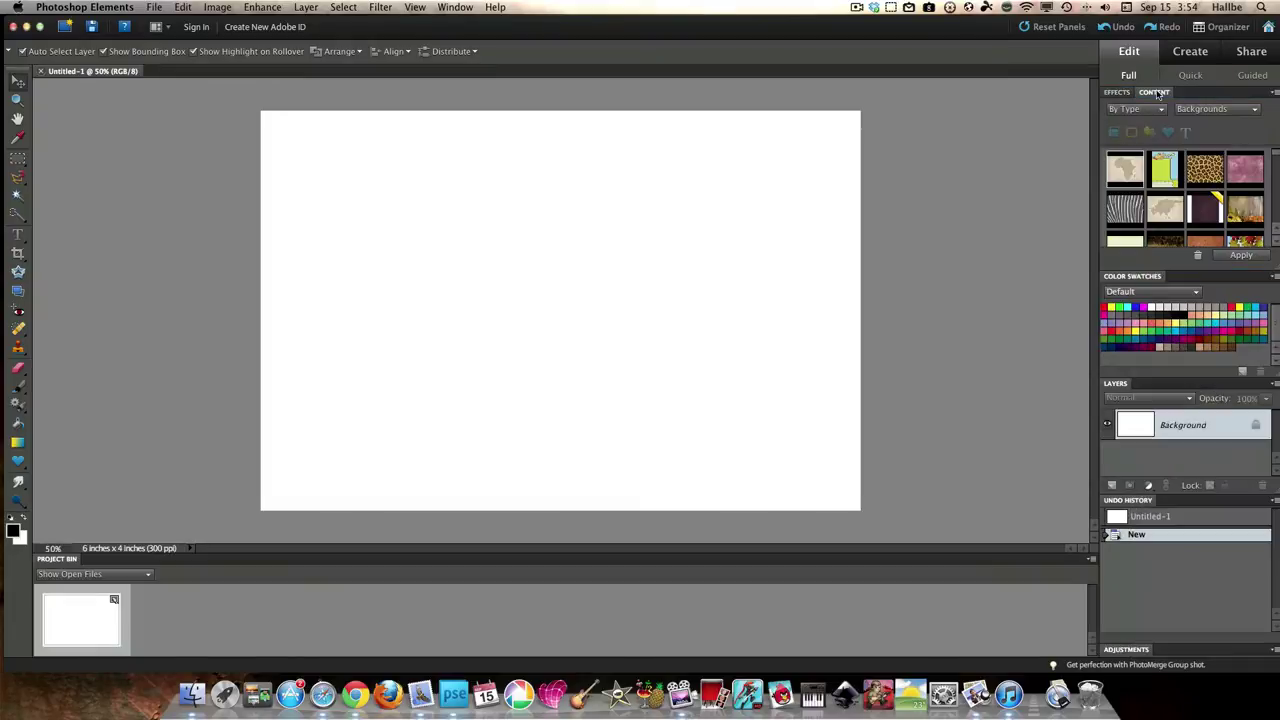
pyautogui.click(1208, 108)
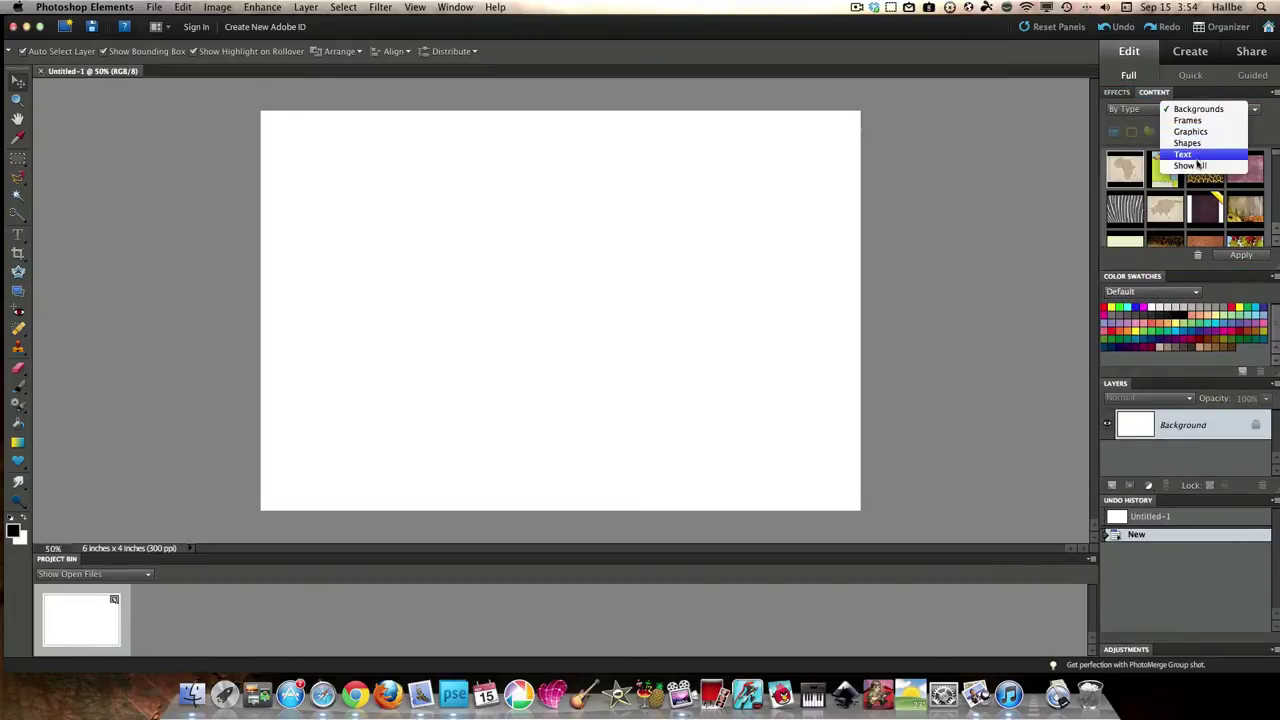
pyautogui.click(1188, 120)
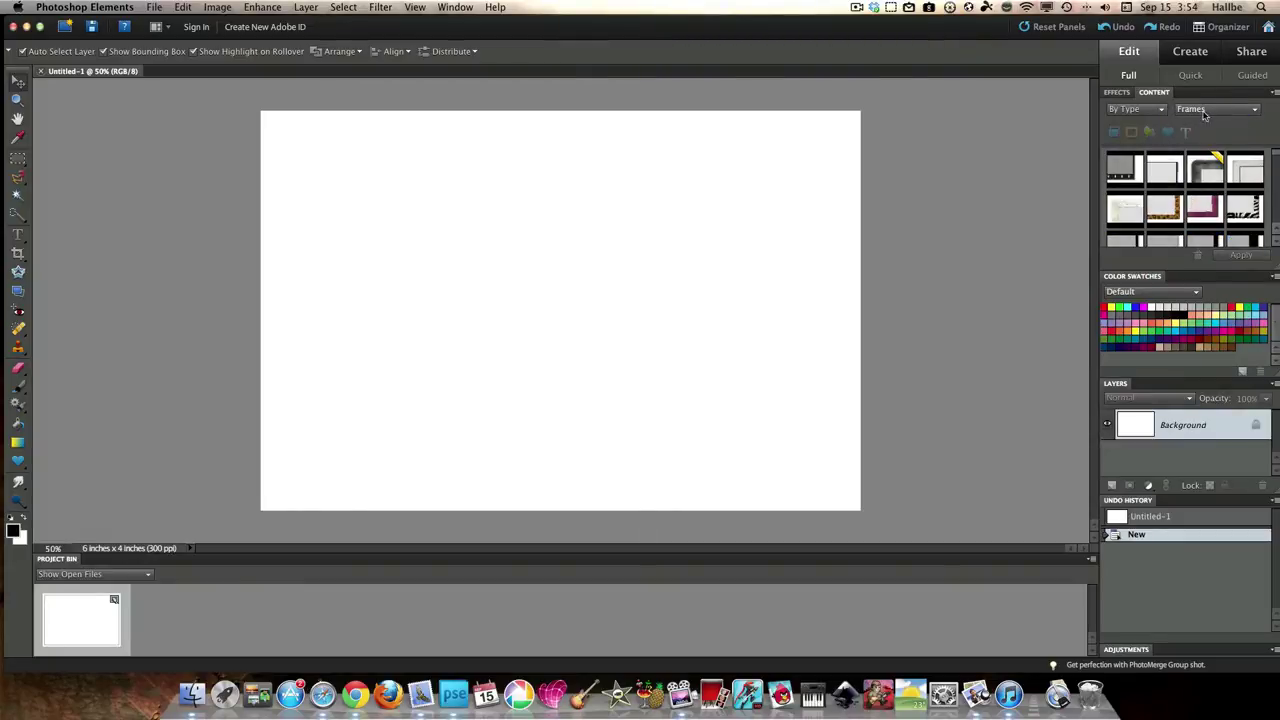
# - Expand the Content panel into a tall column and scroll down to the ornate gold frames
pyautogui.moveTo(1155, 92); pyautogui.dragTo(925, 92)
pyautogui.scroll(-2, 1079, 203)
pyautogui.moveTo(1079, 203); pyautogui.dragTo(1078, 358)
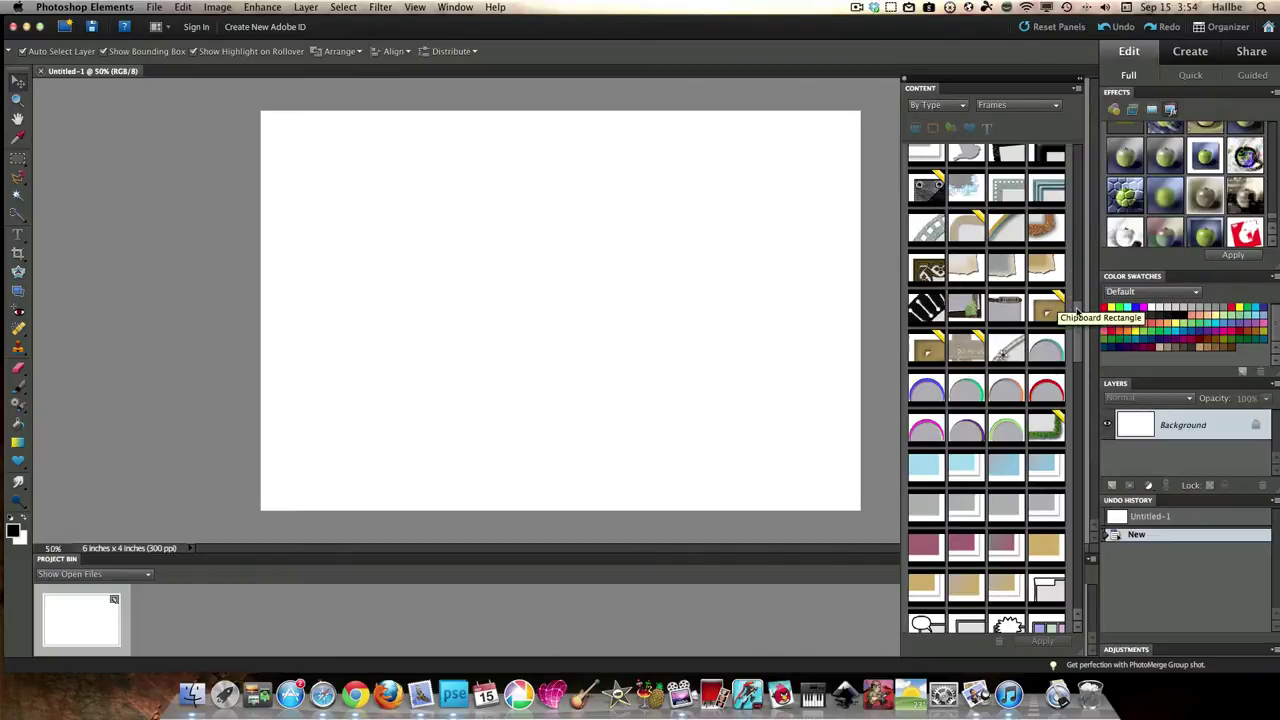
pyautogui.moveTo(1078, 312); pyautogui.dragTo(1068, 408)
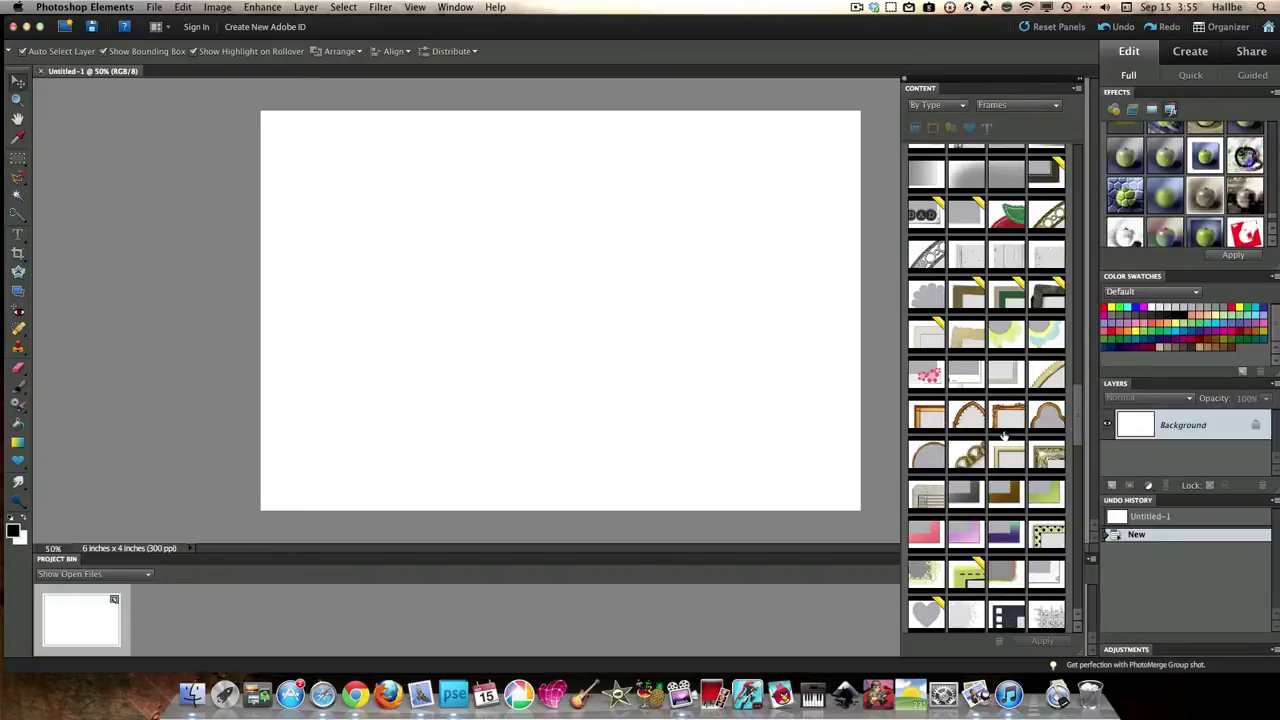
# - Place the Gold Frame Gothic 1 arch on the canvas, commit it, and simplify its layer
pyautogui.doubleClick(975, 420)
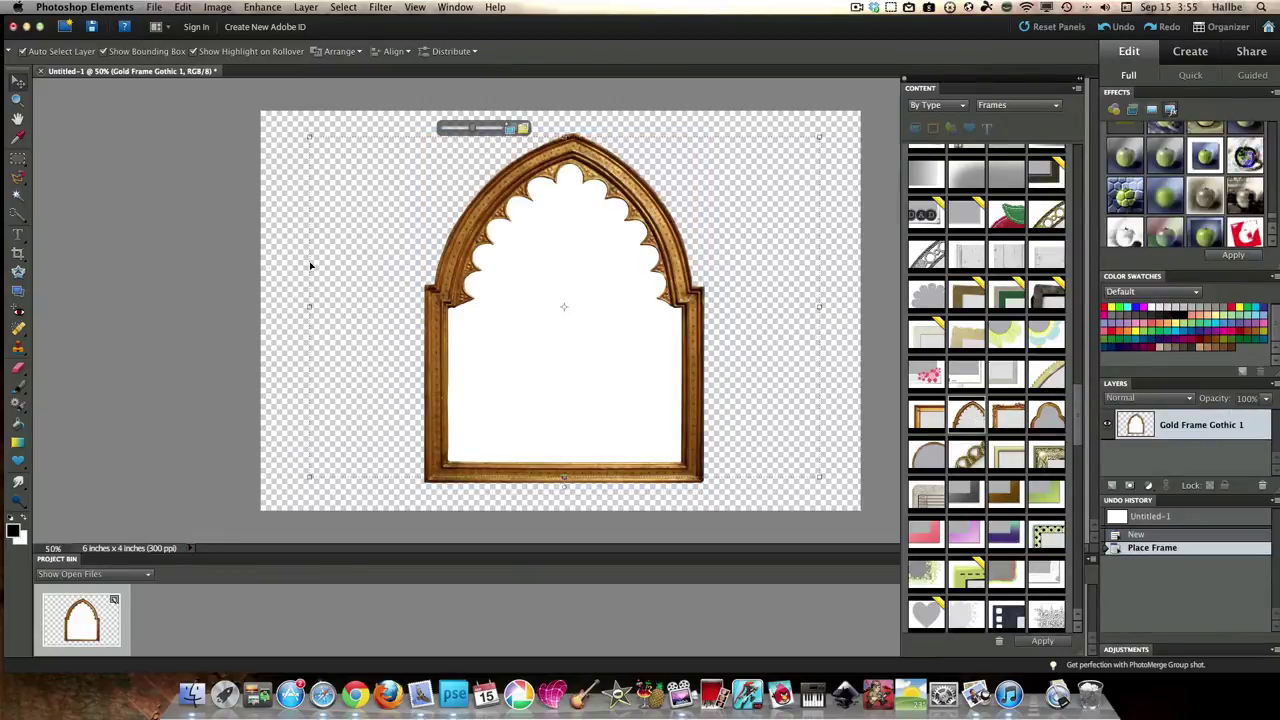
pyautogui.click(96, 166)
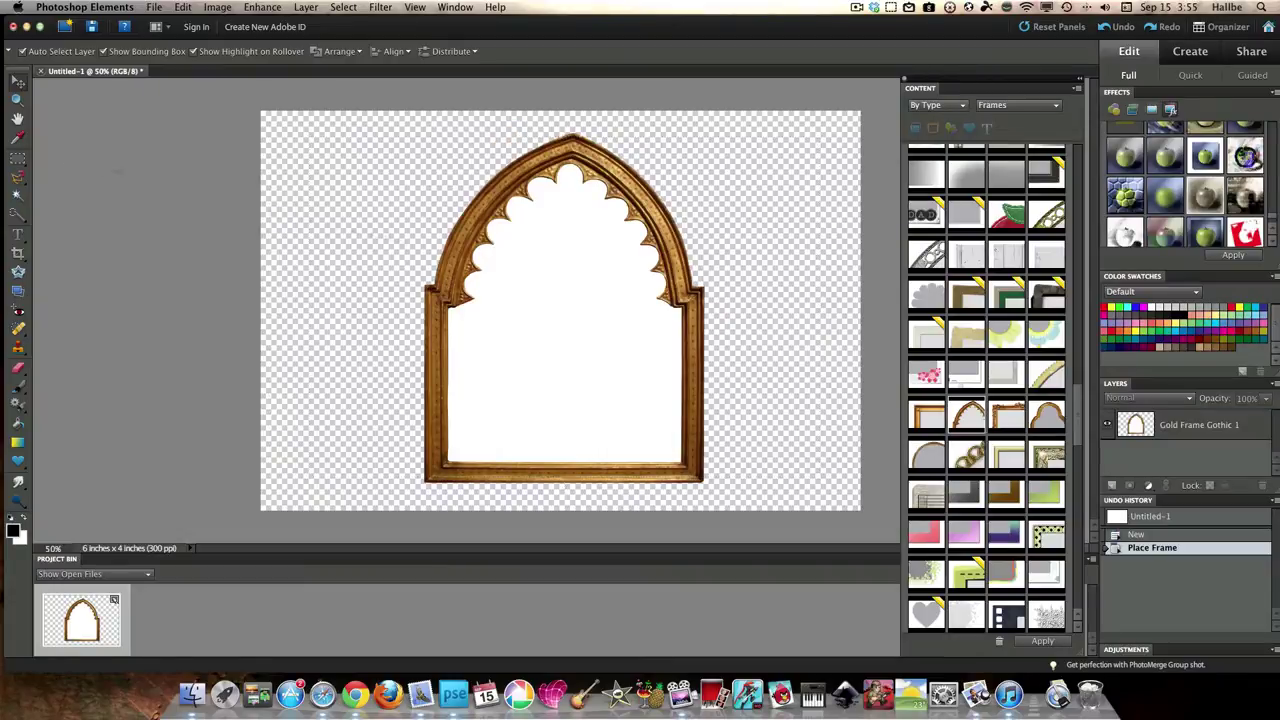
pyautogui.rightClick(1148, 418)
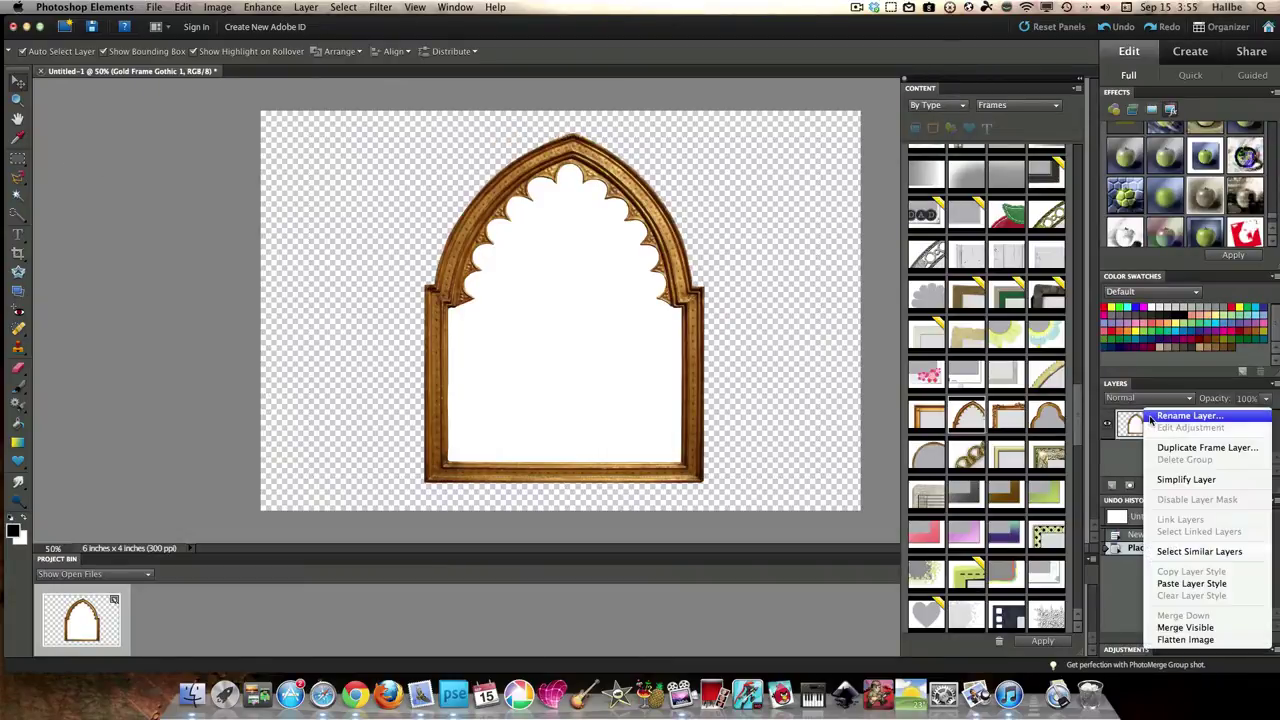
pyautogui.click(1192, 482)
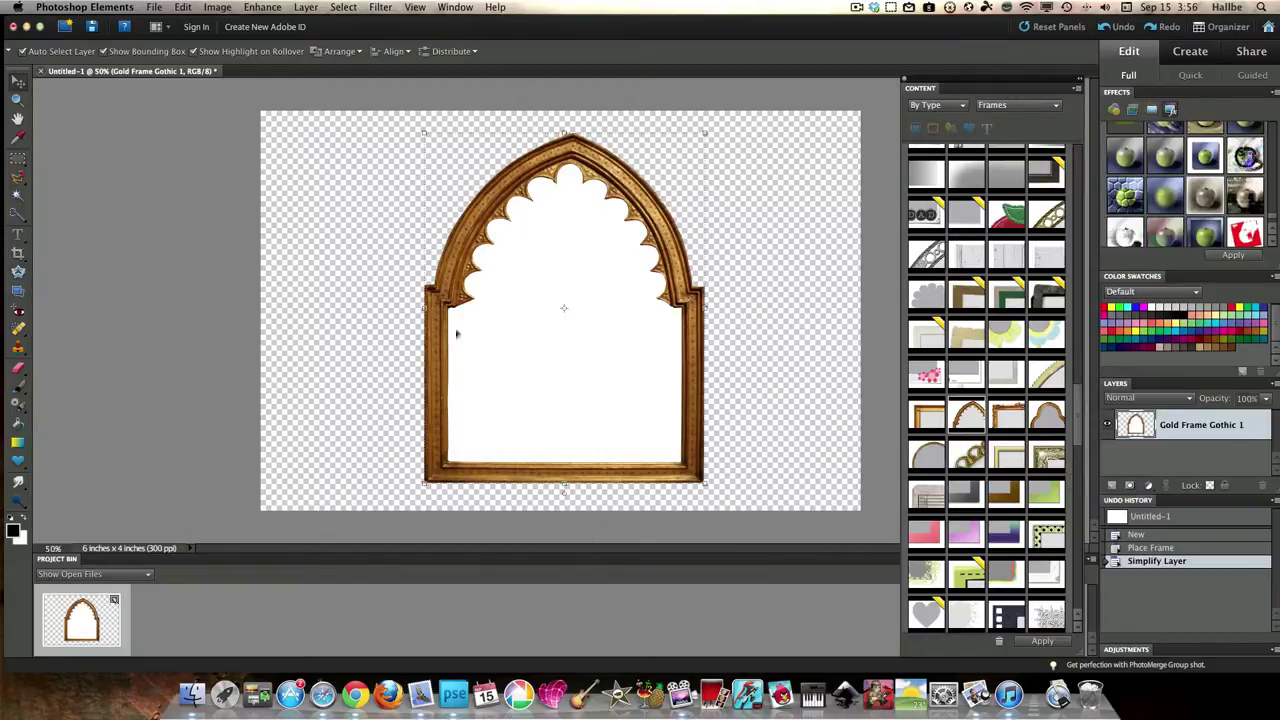
# - Cut the frame's white interior away with the Magic Wand, then load the frame's outline as a selection
pyautogui.click(16, 197)
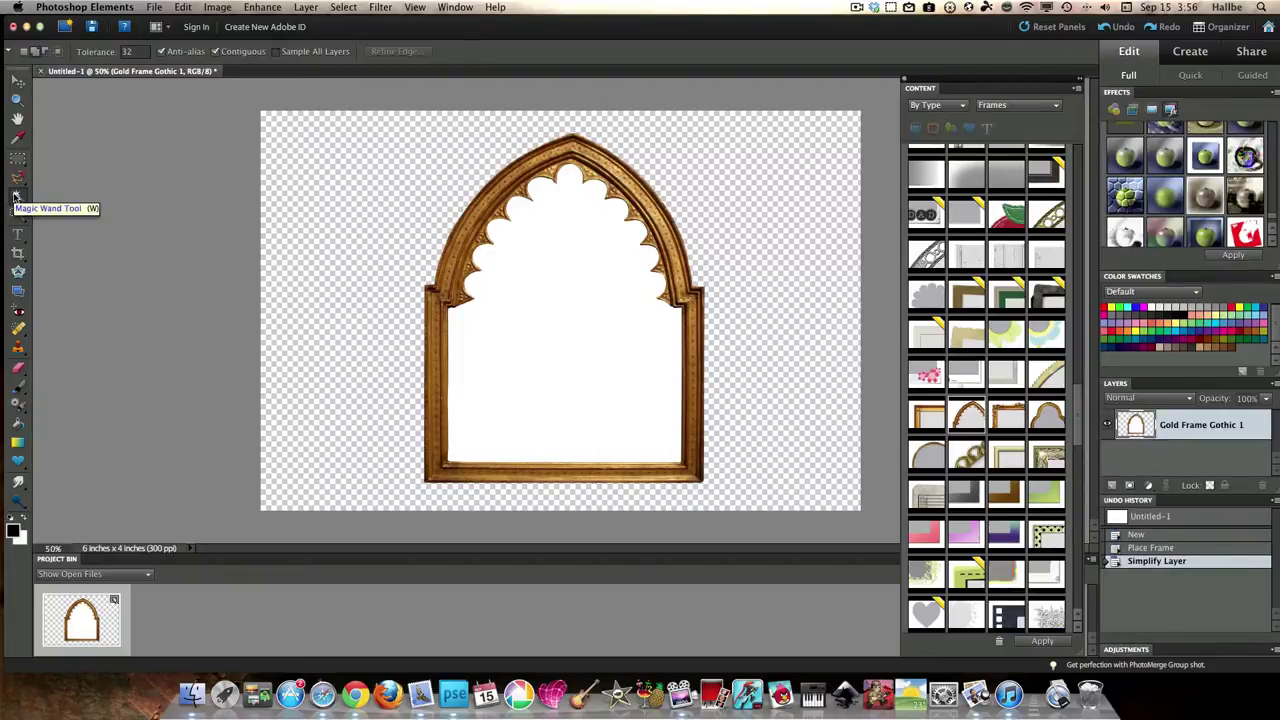
pyautogui.click(578, 268)
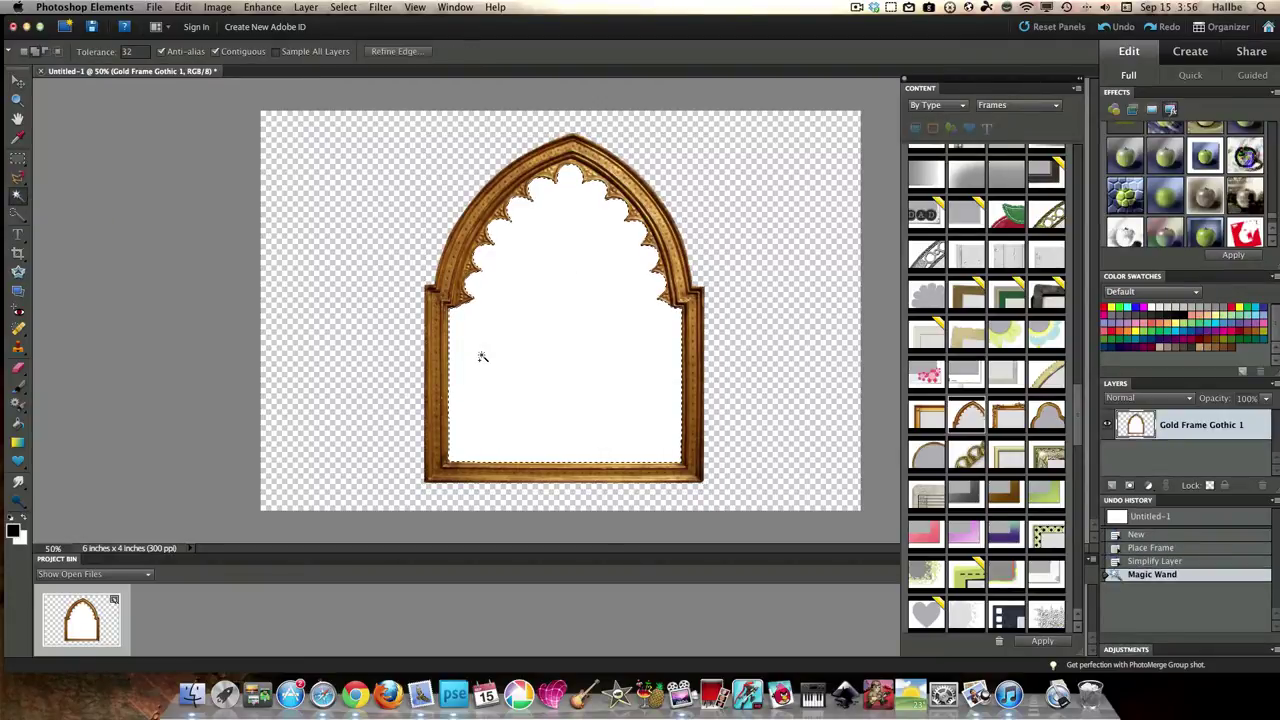
pyautogui.click(184, 8)
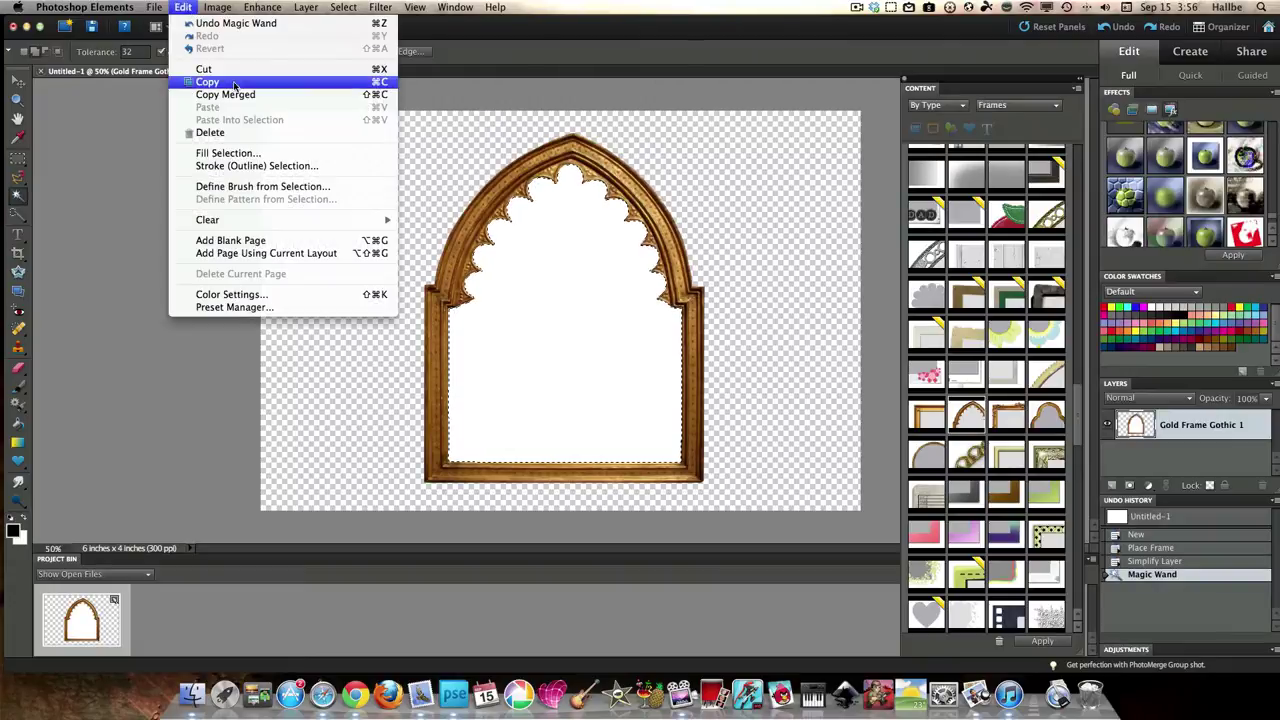
pyautogui.click(200, 88)
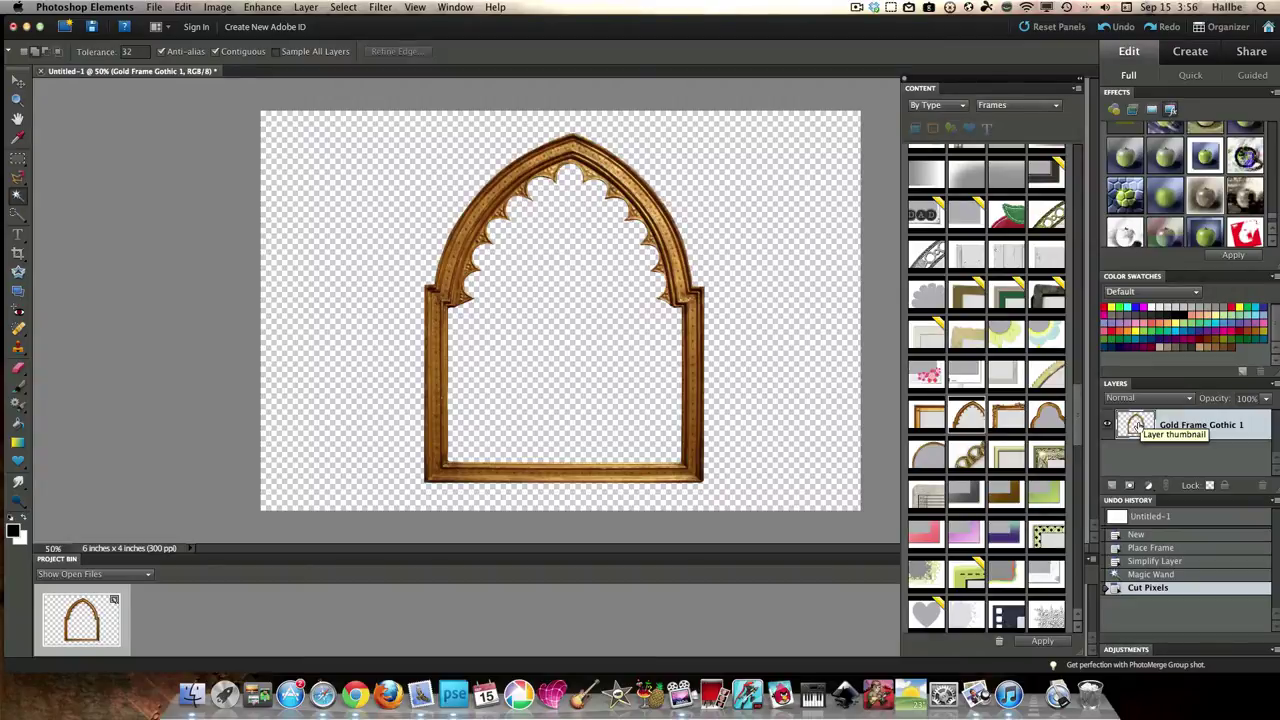
pyautogui.keyDown('super'); pyautogui.click(1137, 425); pyautogui.keyUp('super')
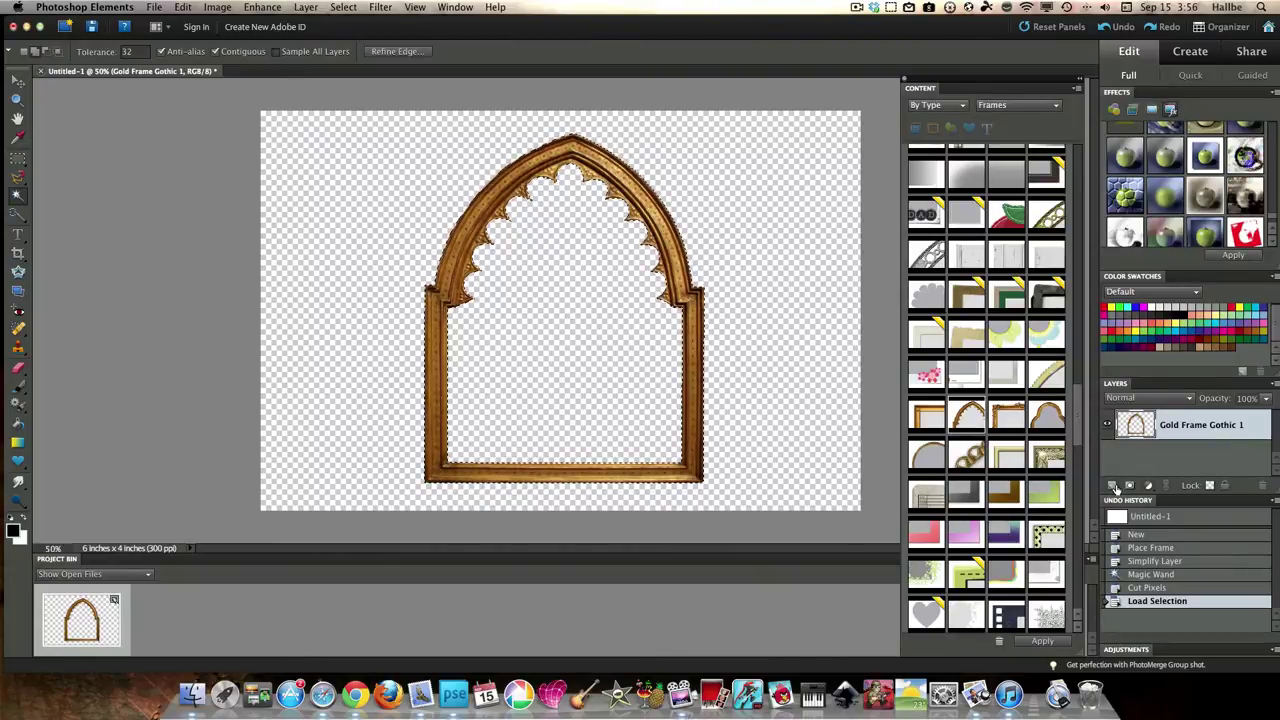
# - Add a blank Layer 1 above the frame and load the Grunge Brushes set from the Desktop
pyautogui.press('super+alt+shift+n')
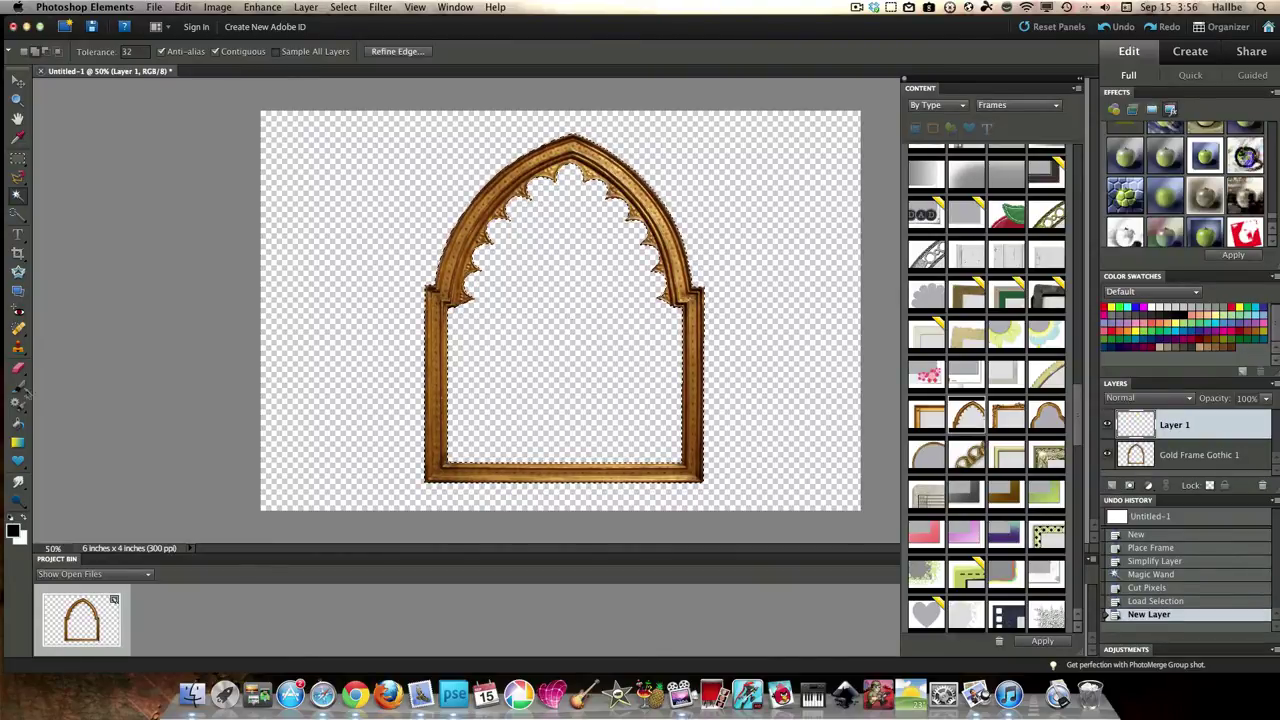
pyautogui.press('b')
pyautogui.click(77, 54)
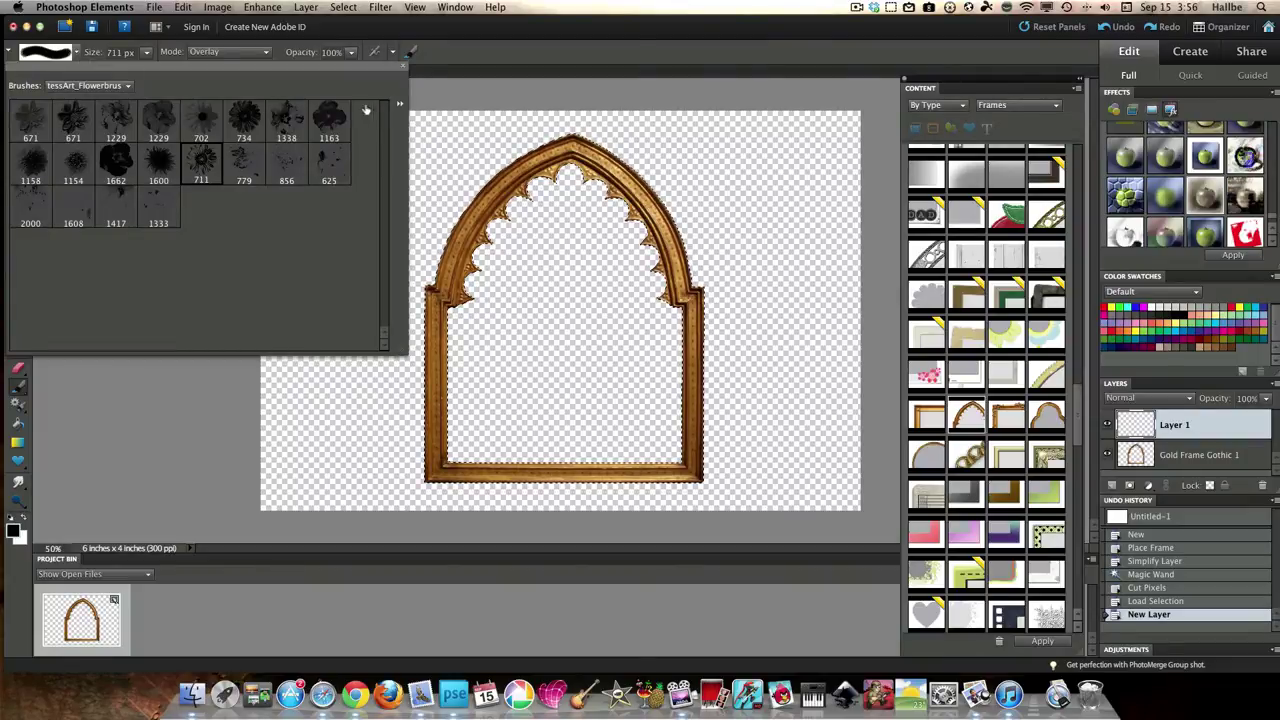
pyautogui.click(401, 104)
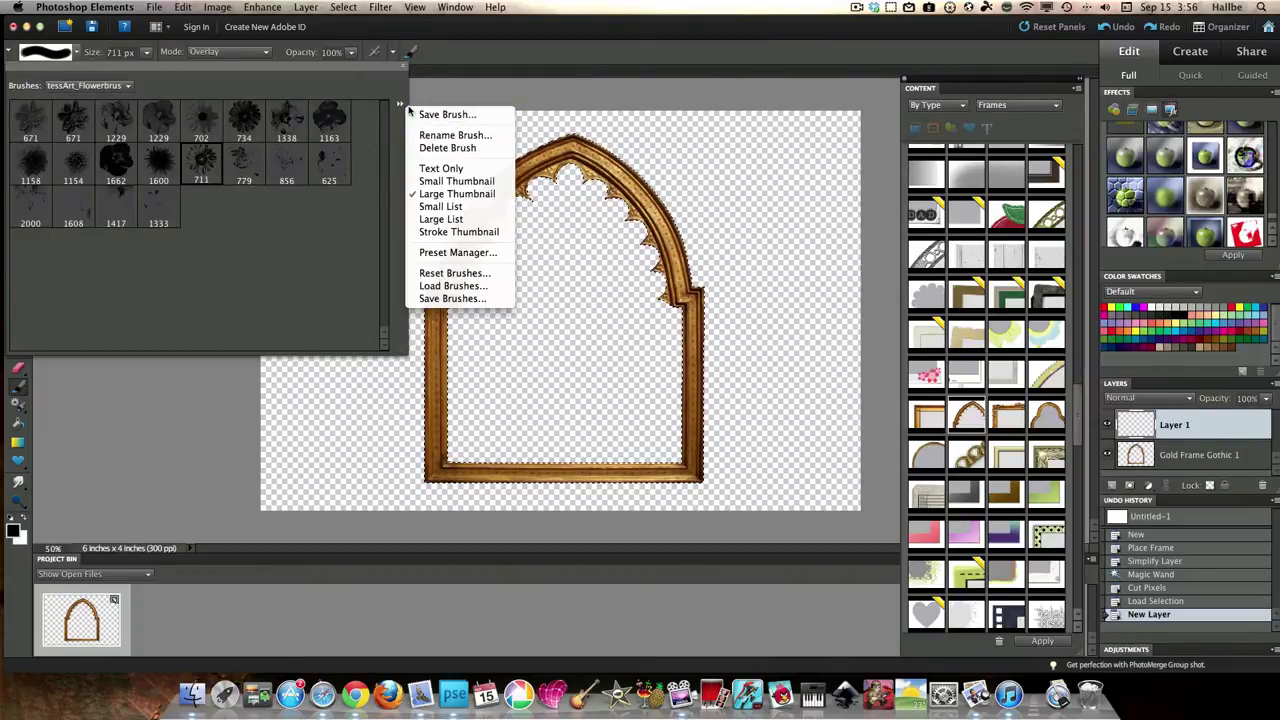
pyautogui.click(455, 286)
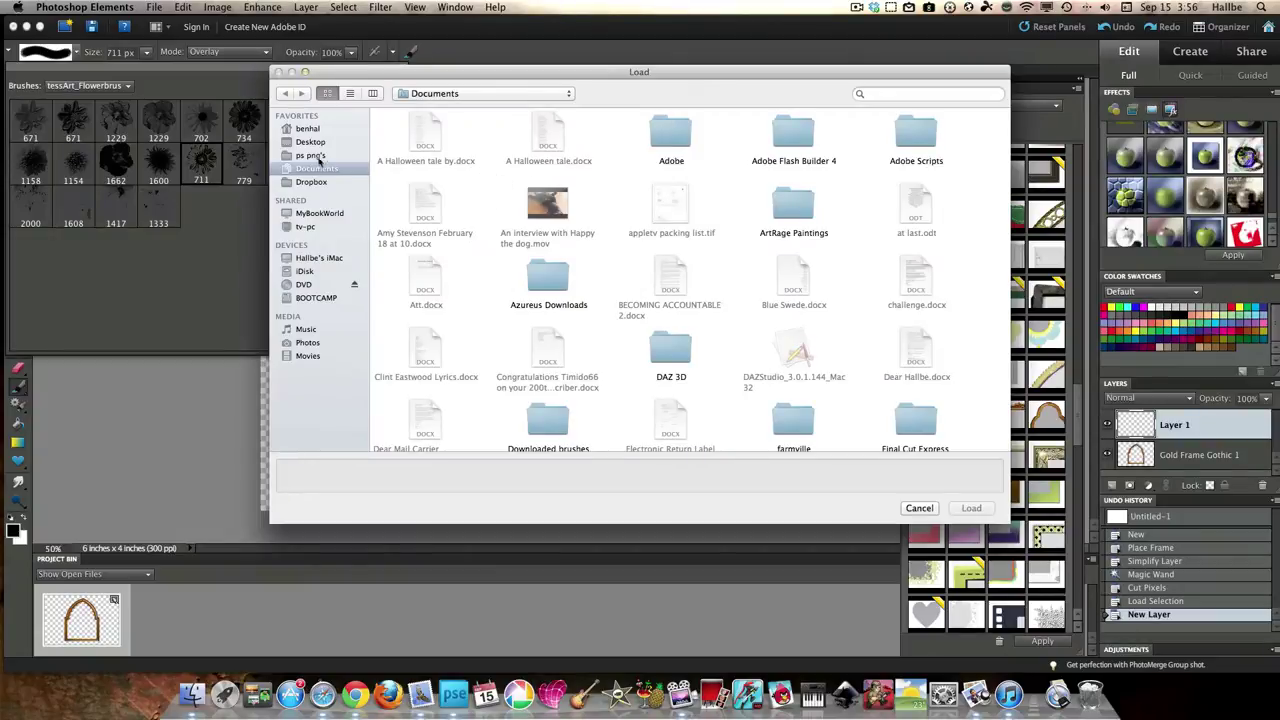
pyautogui.click(318, 147)
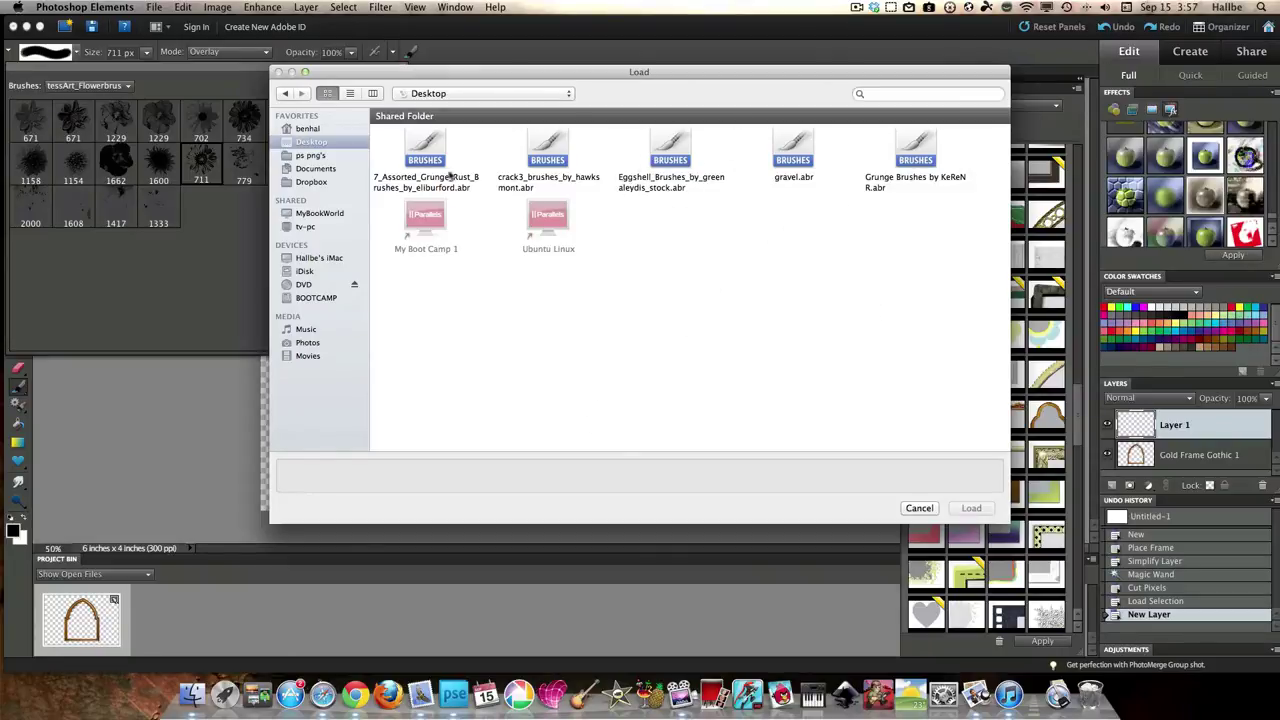
pyautogui.click(915, 147)
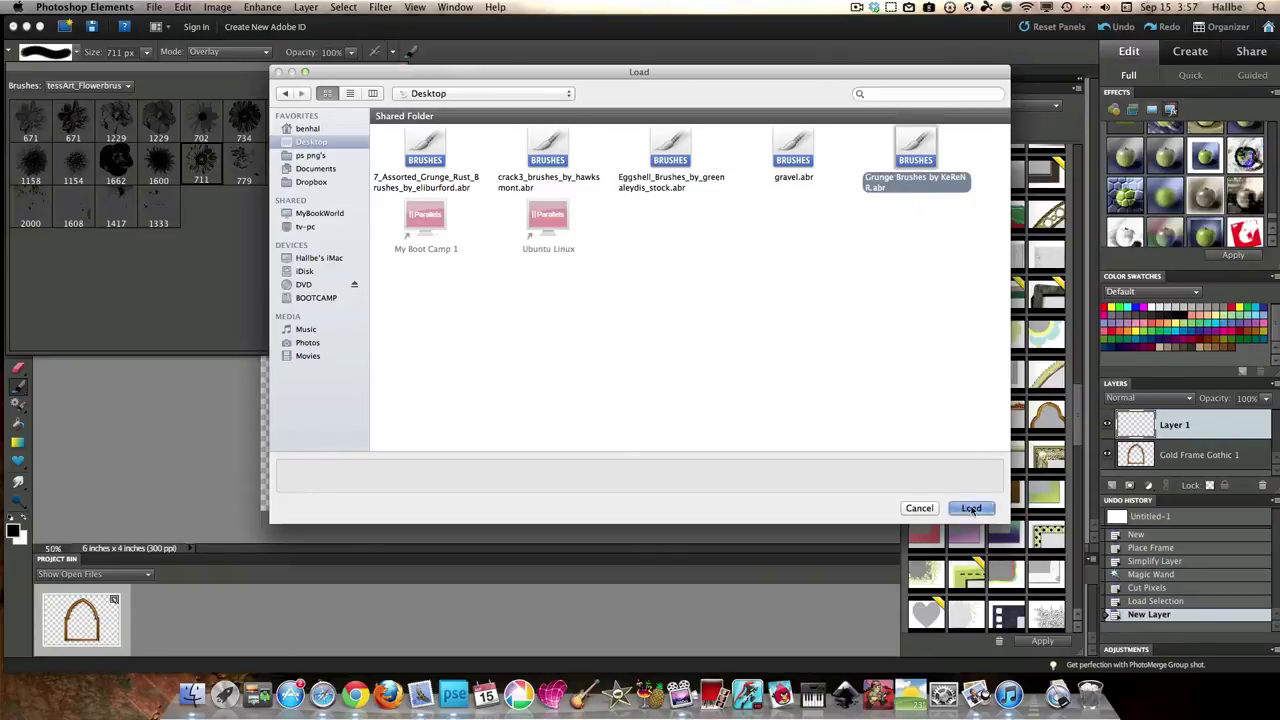
pyautogui.click(970, 508)
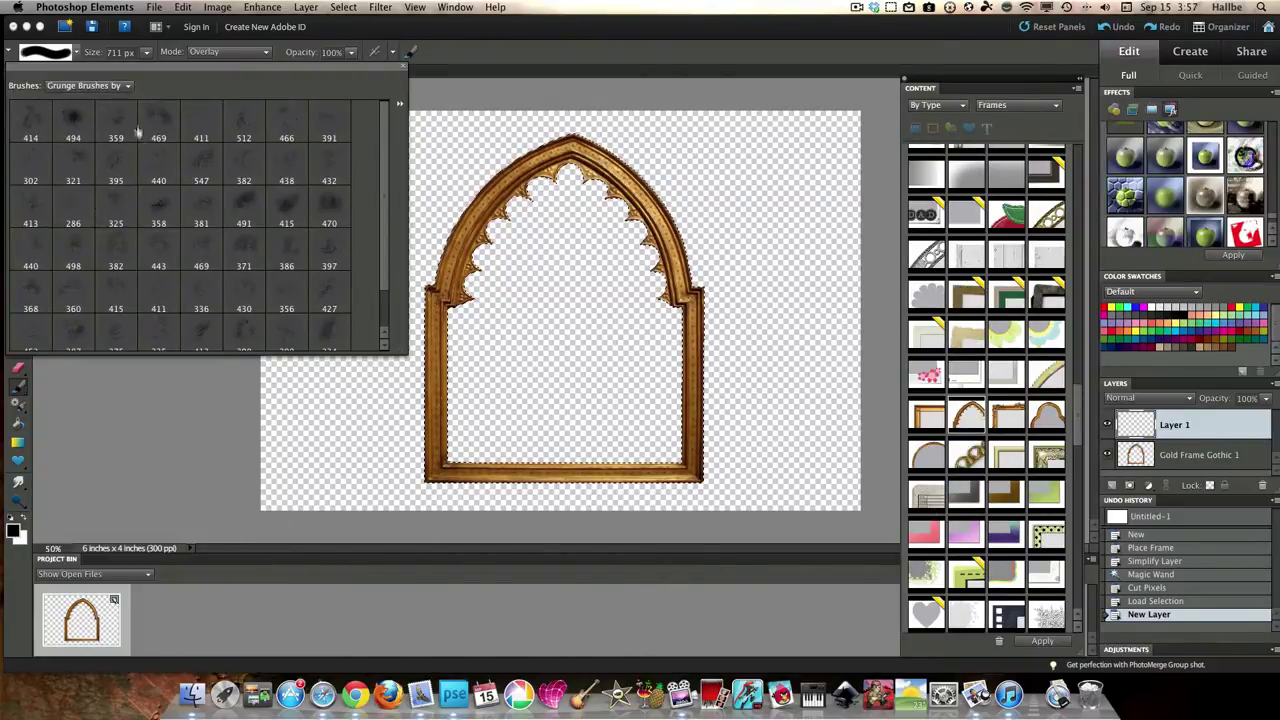
# - Stamp grunge texture over the frame's upper left and left side, enlarging the brush to 700 px
pyautogui.click(198, 162)
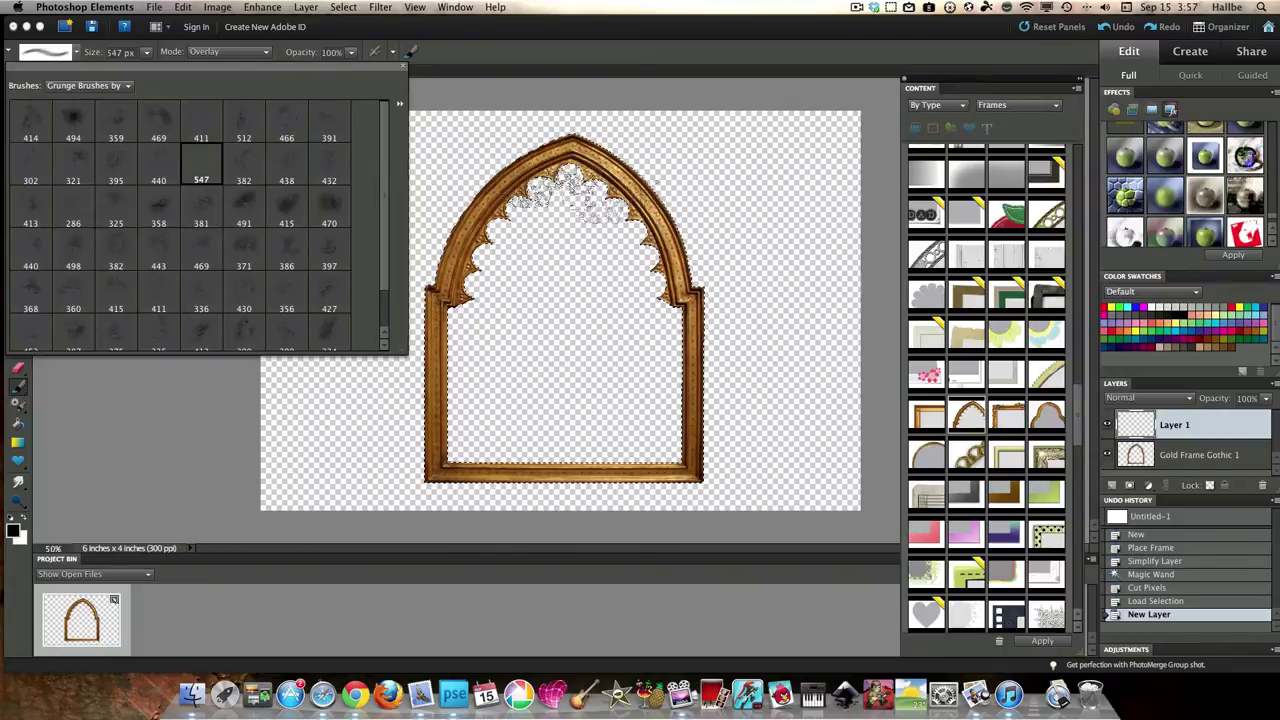
pyautogui.click(685, 275)
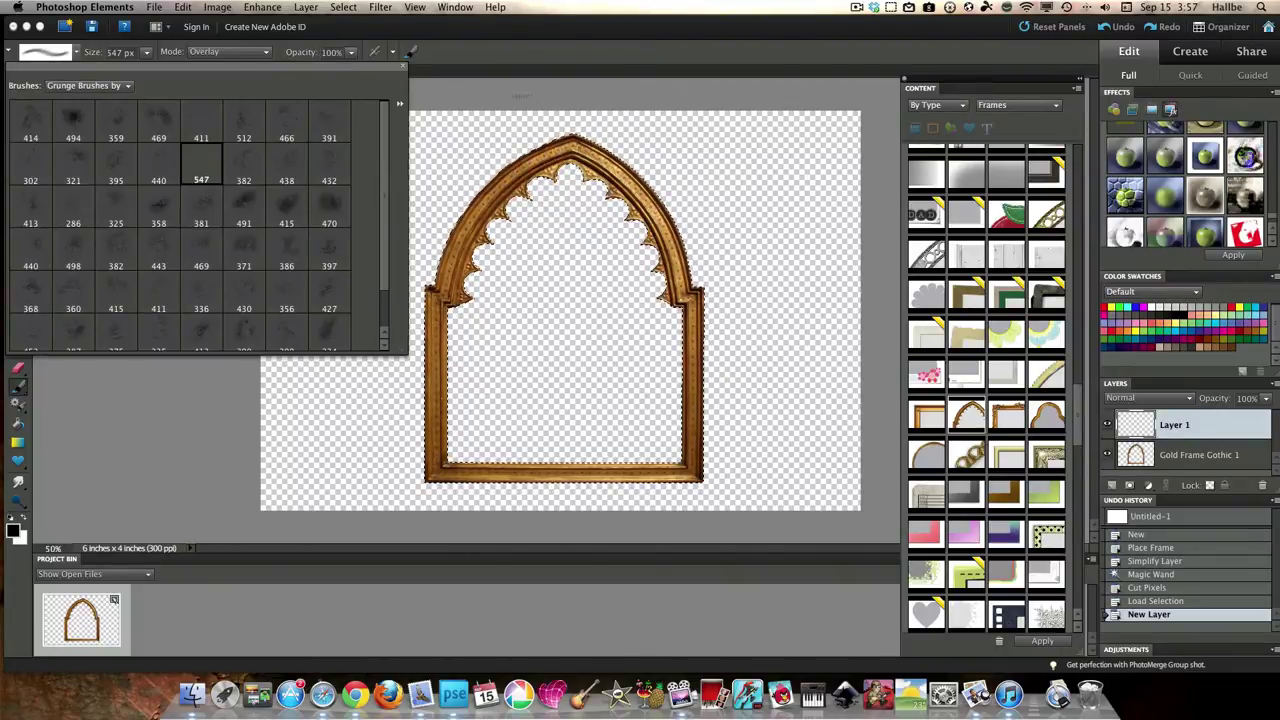
pyautogui.click(435, 150)
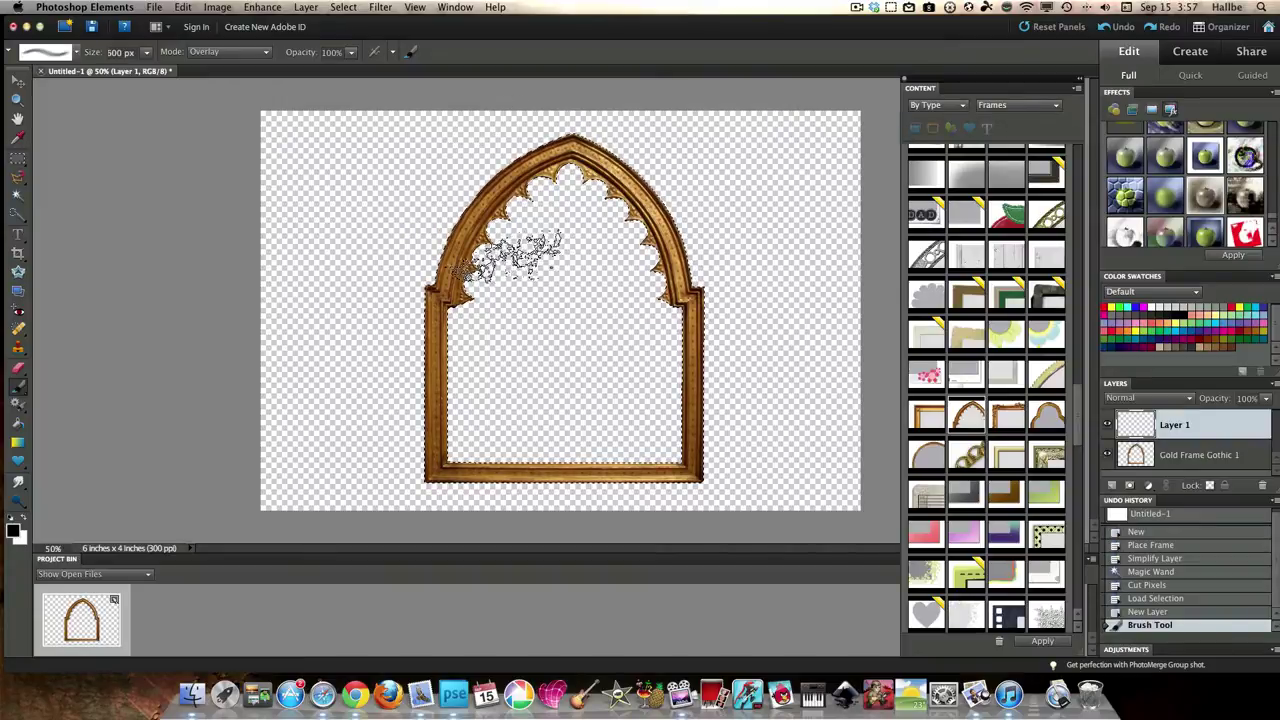
pyautogui.click(385, 350)
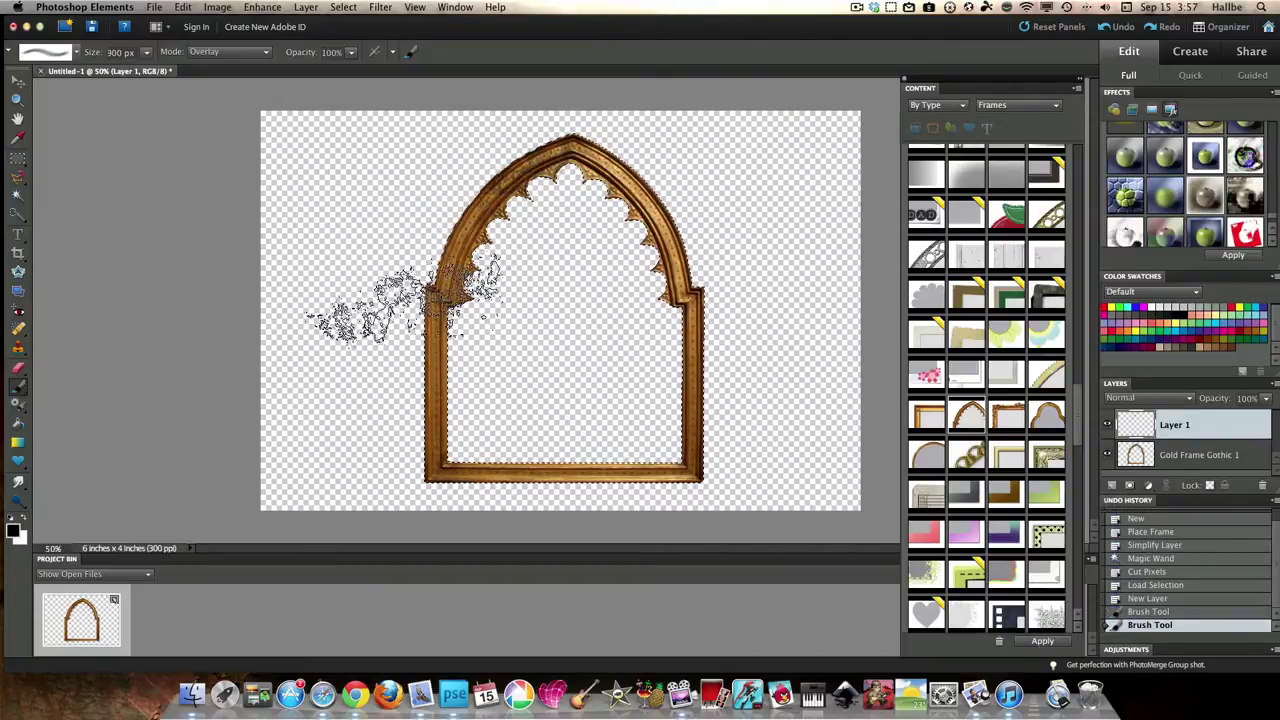
pyautogui.press(']')
pyautogui.press(']')
pyautogui.press(']')
pyautogui.press(']')
pyautogui.click(450, 250)
pyautogui.click(430, 360)
pyautogui.click(425, 390)
pyautogui.click(400, 443)
pyautogui.click(410, 470)
# - Switch to another grunge brush and texture the top, bottom and right edge of the frame
pyautogui.click(76, 52)
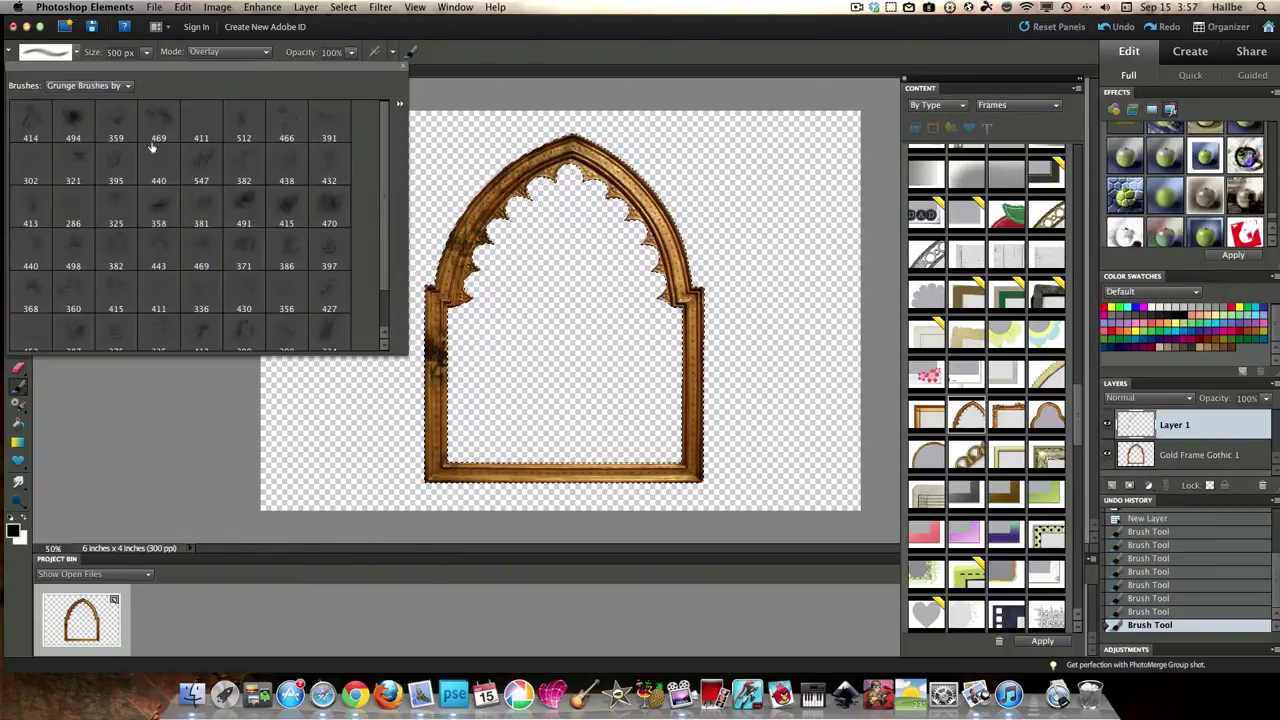
pyautogui.click(158, 118)
pyautogui.click(595, 205)
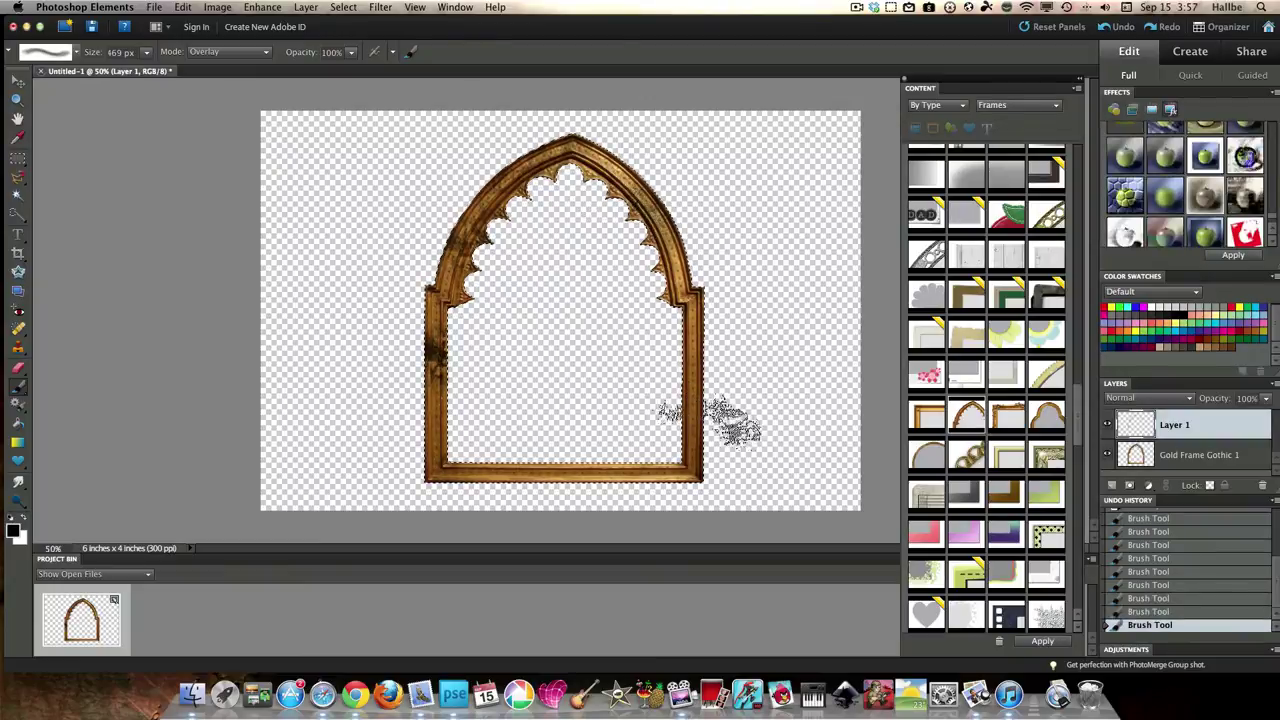
pyautogui.click(740, 415)
pyautogui.click(595, 470)
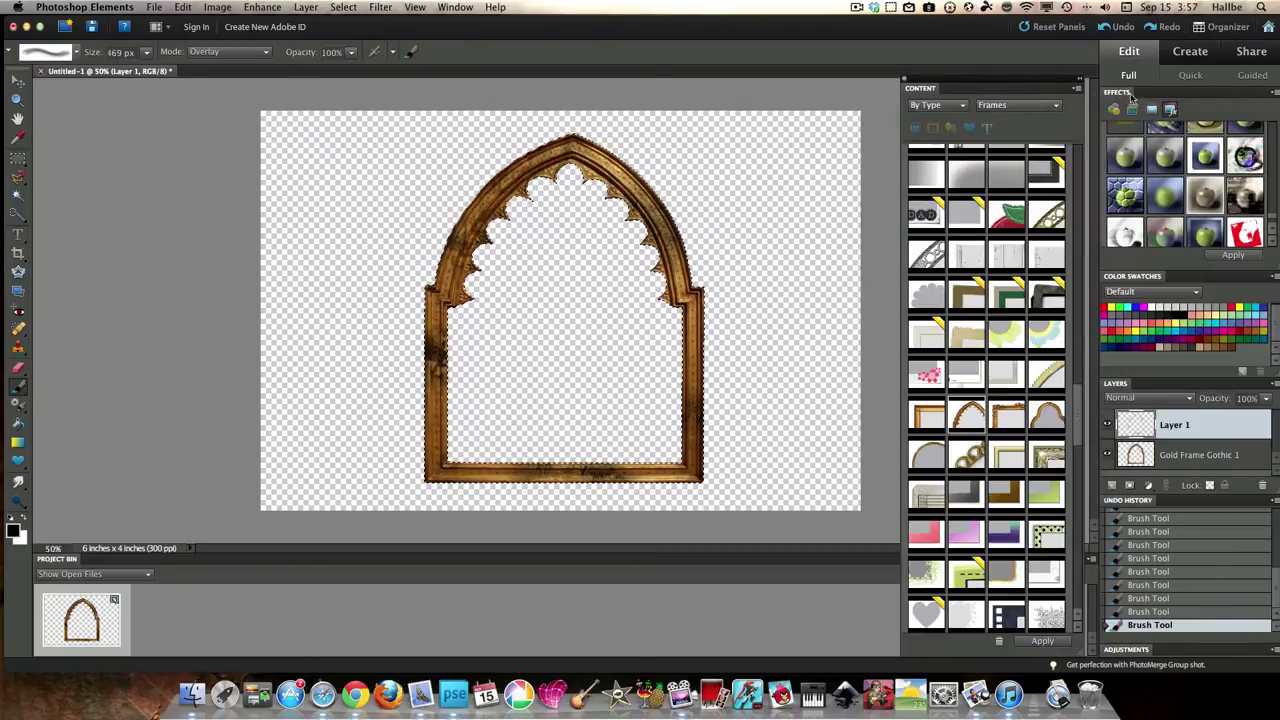
# - Apply a Bevels style to the grunge Layer 1 and set its blend mode to Overlay
pyautogui.click(1130, 110)
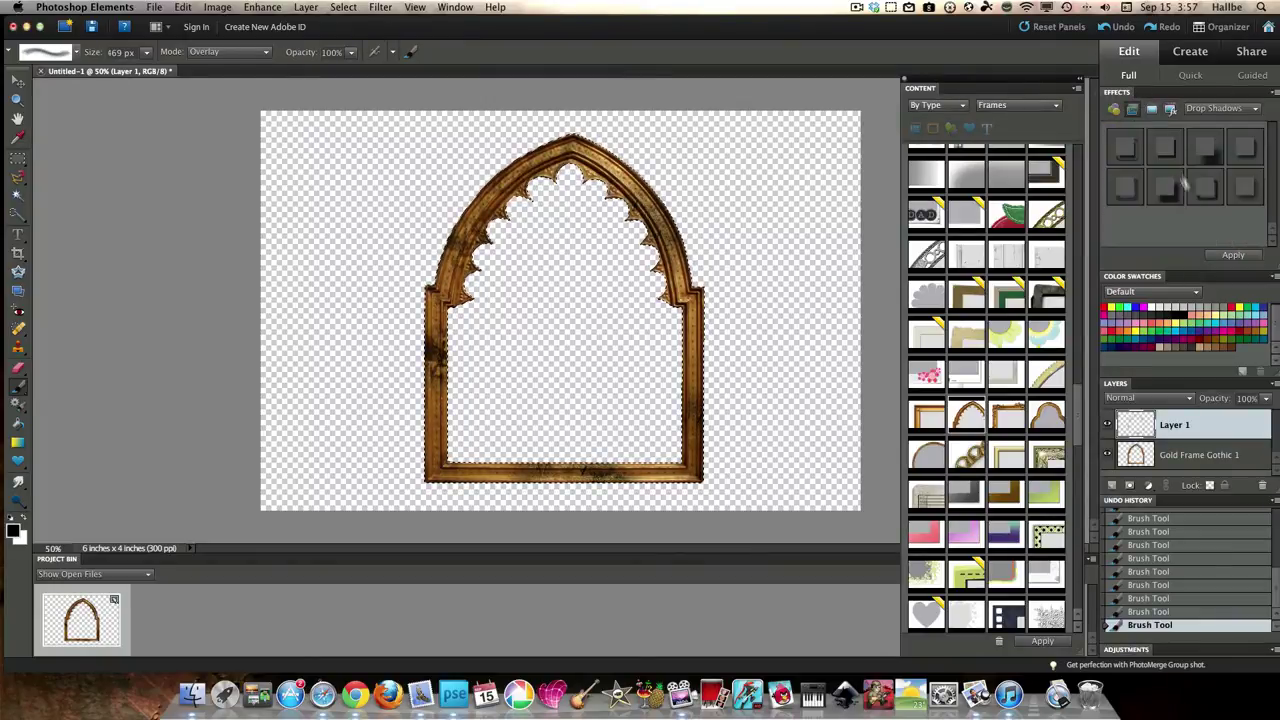
pyautogui.click(1236, 110)
pyautogui.click(1222, 86)
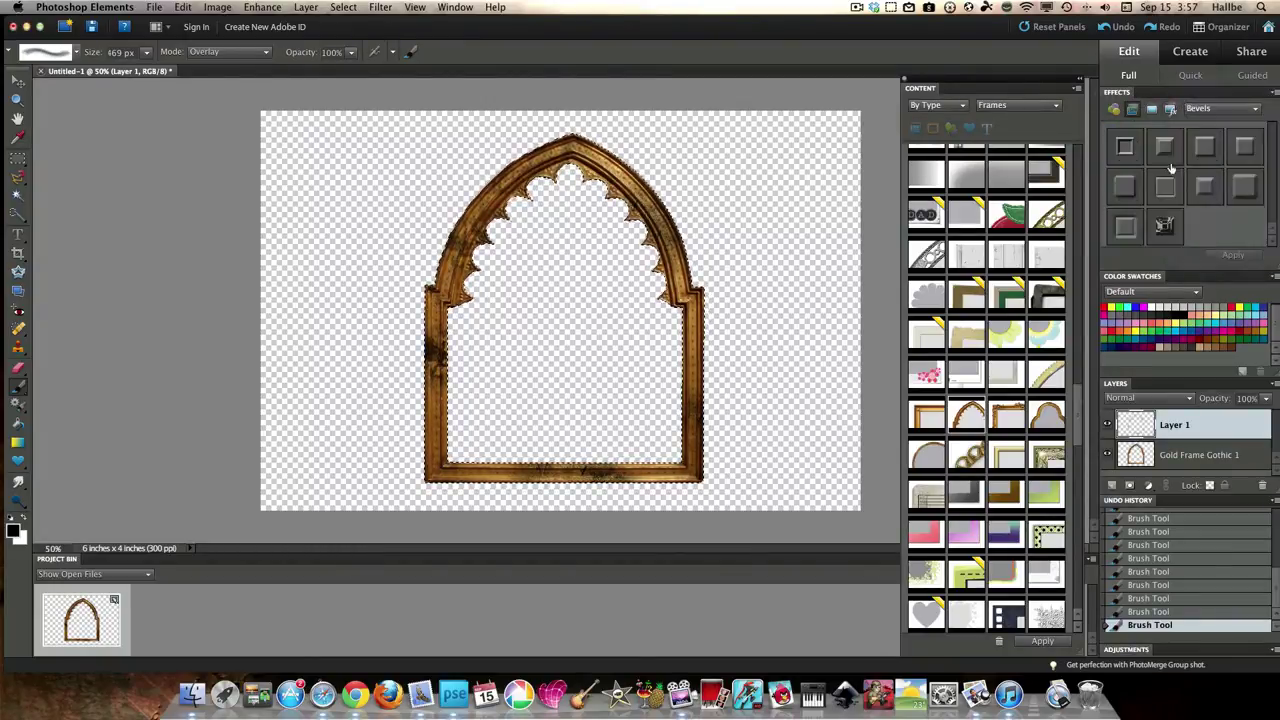
pyautogui.doubleClick(1125, 147)
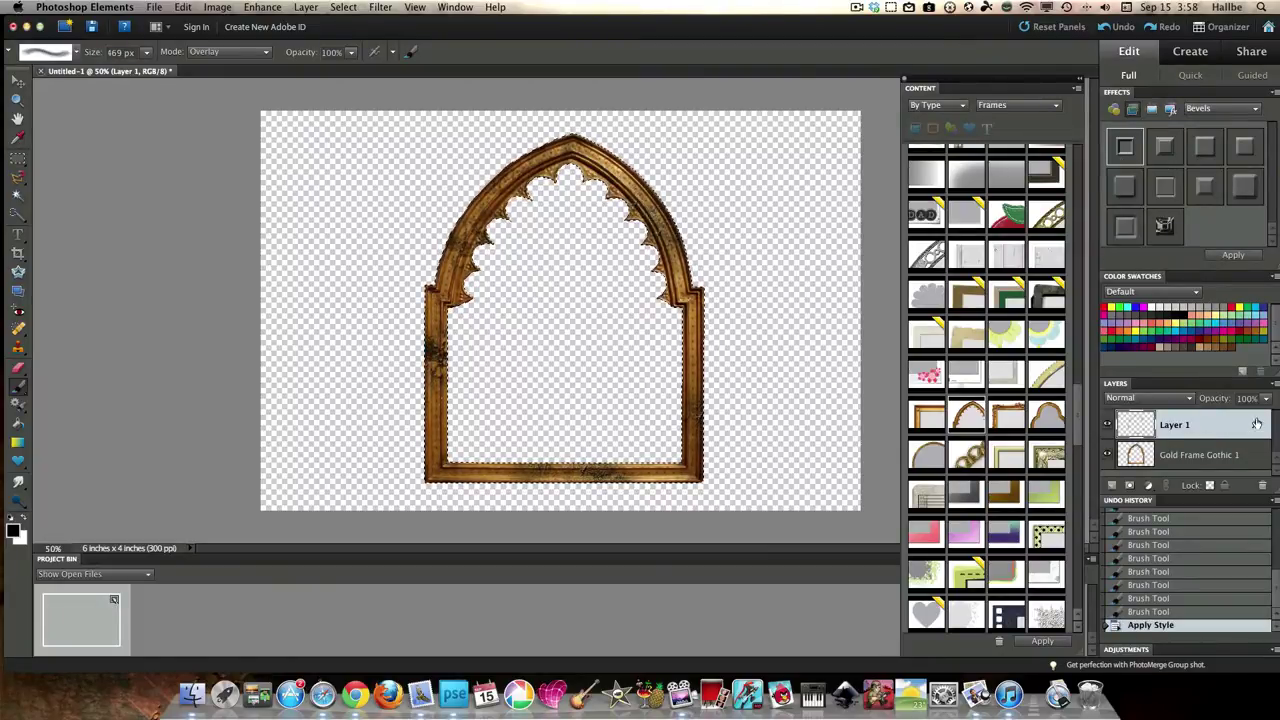
pyautogui.click(1150, 398)
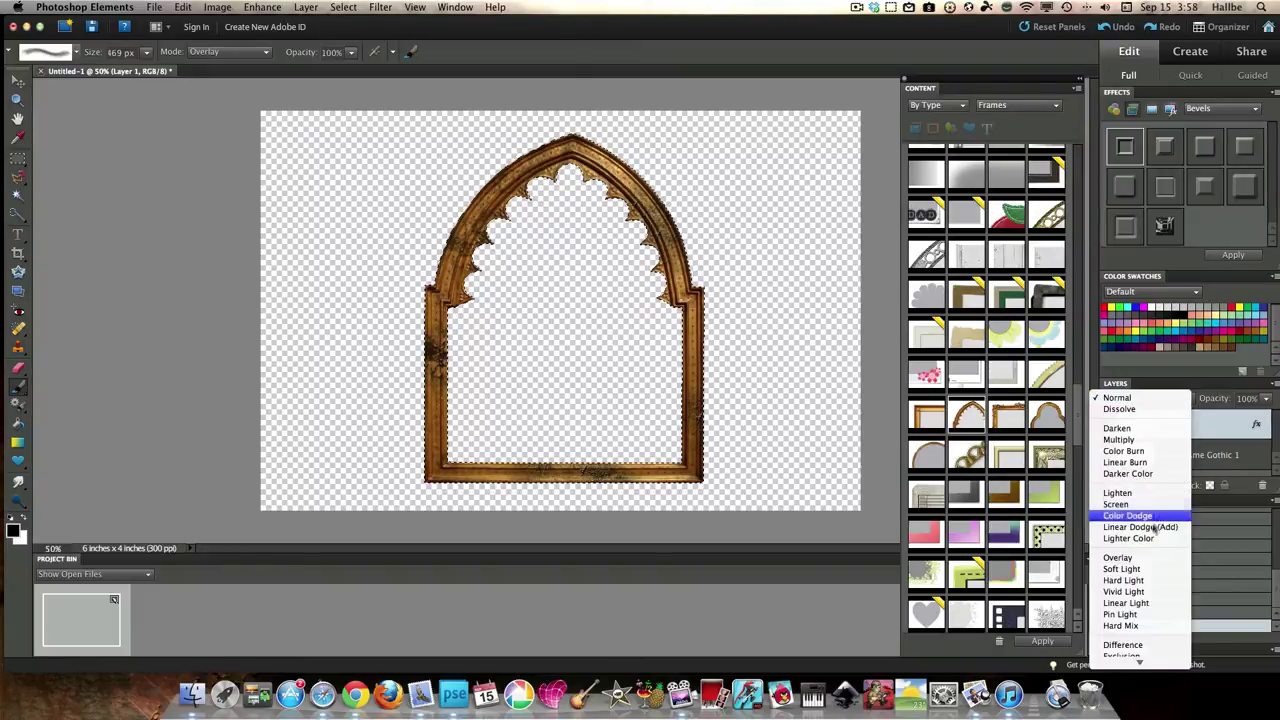
pyautogui.click(1153, 558)
pyautogui.moveTo(605, 435); pyautogui.dragTo(665, 450)
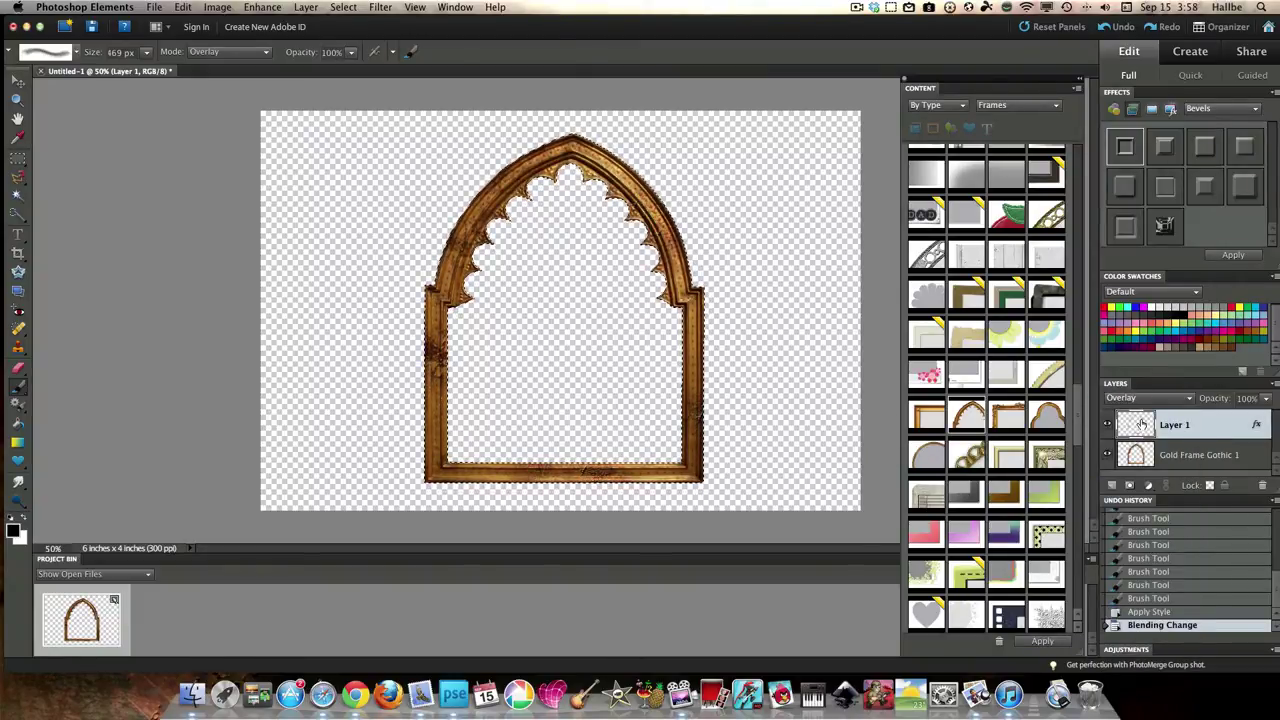
# - Simplify Layer 1 and merge it down into Gold Frame Gothic 1
pyautogui.rightClick(1198, 428)
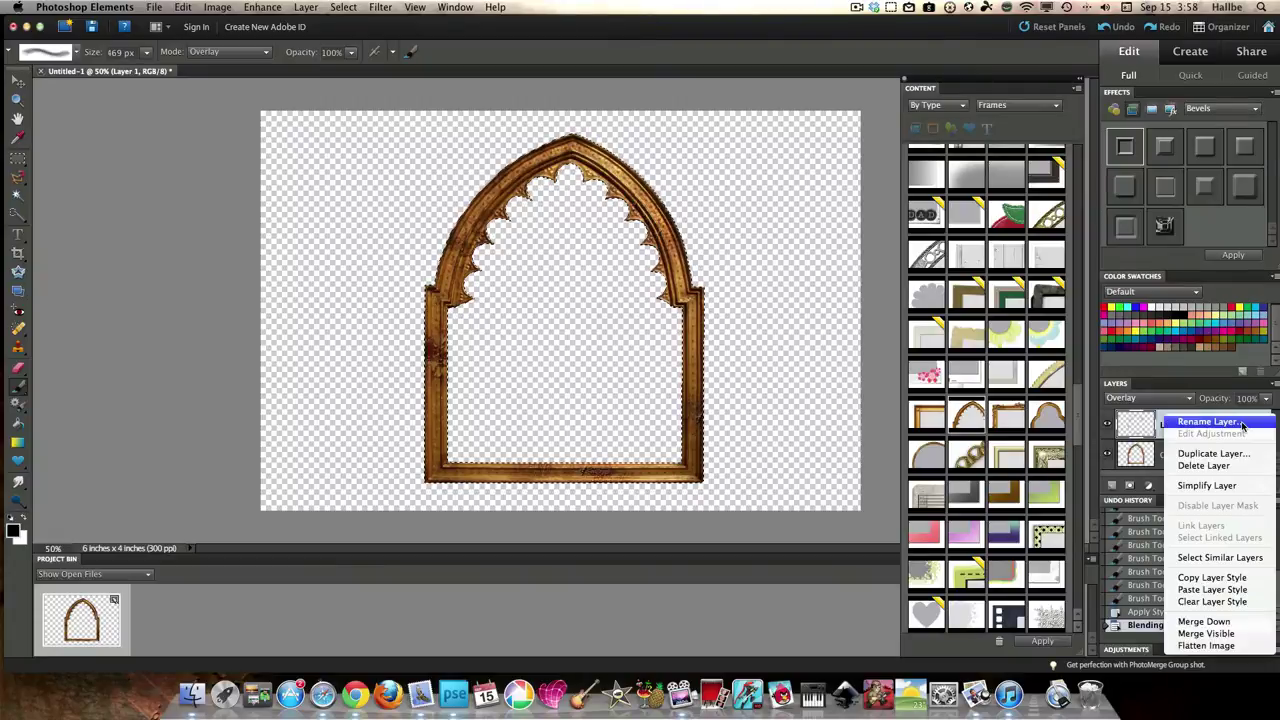
pyautogui.click(1205, 487)
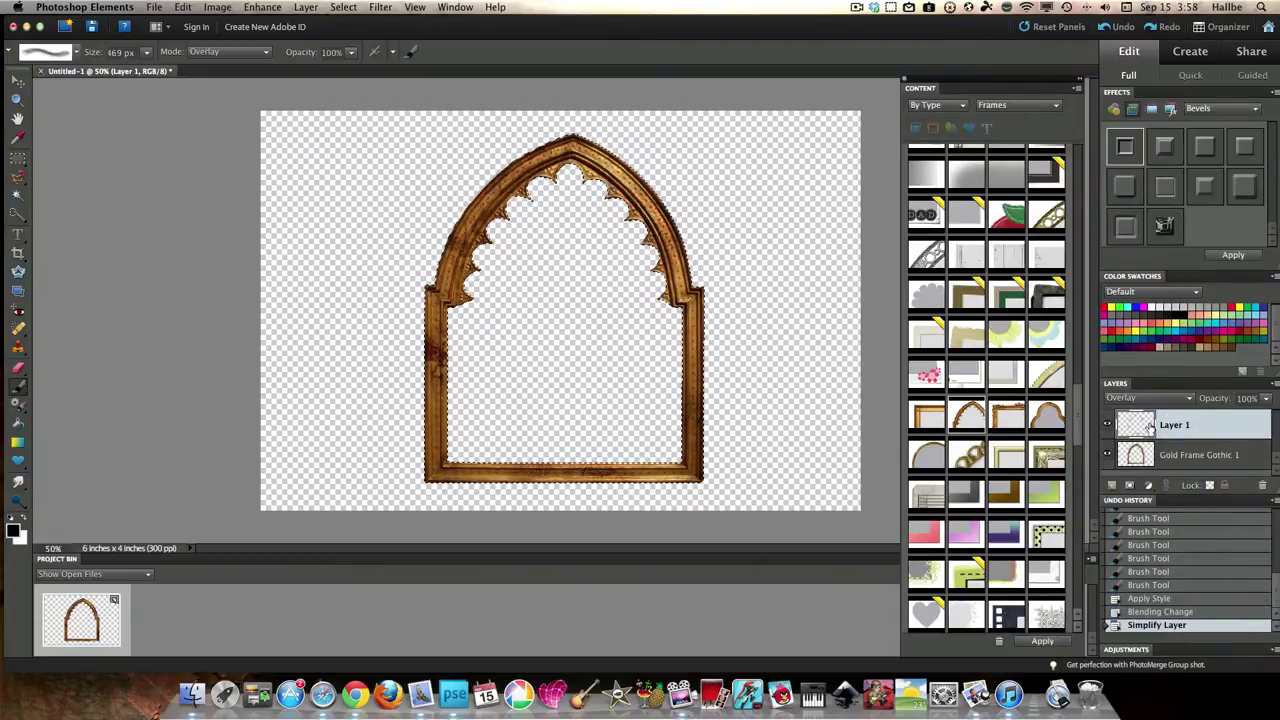
pyautogui.rightClick(1150, 426)
pyautogui.click(1183, 622)
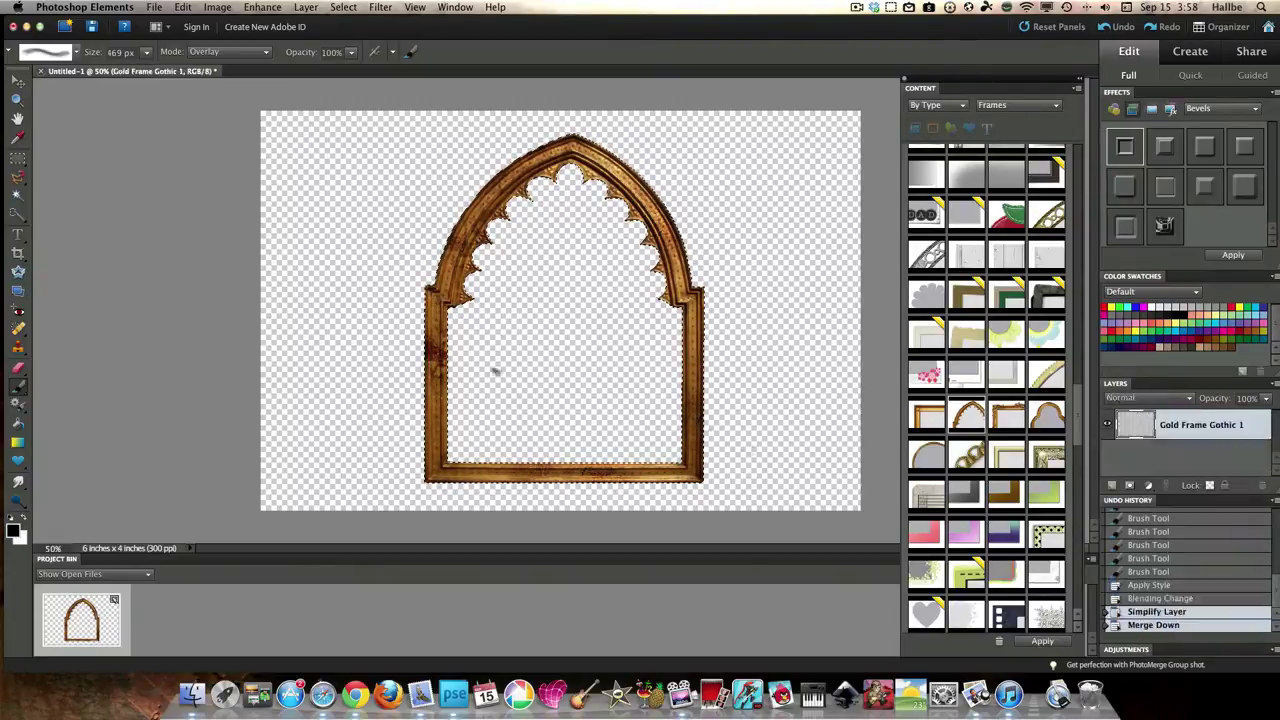
# - Load Eggshell_Brushes_by_greenaleydis_stock.abr and select its 425 px brush
pyautogui.click(46, 56)
pyautogui.click(399, 103)
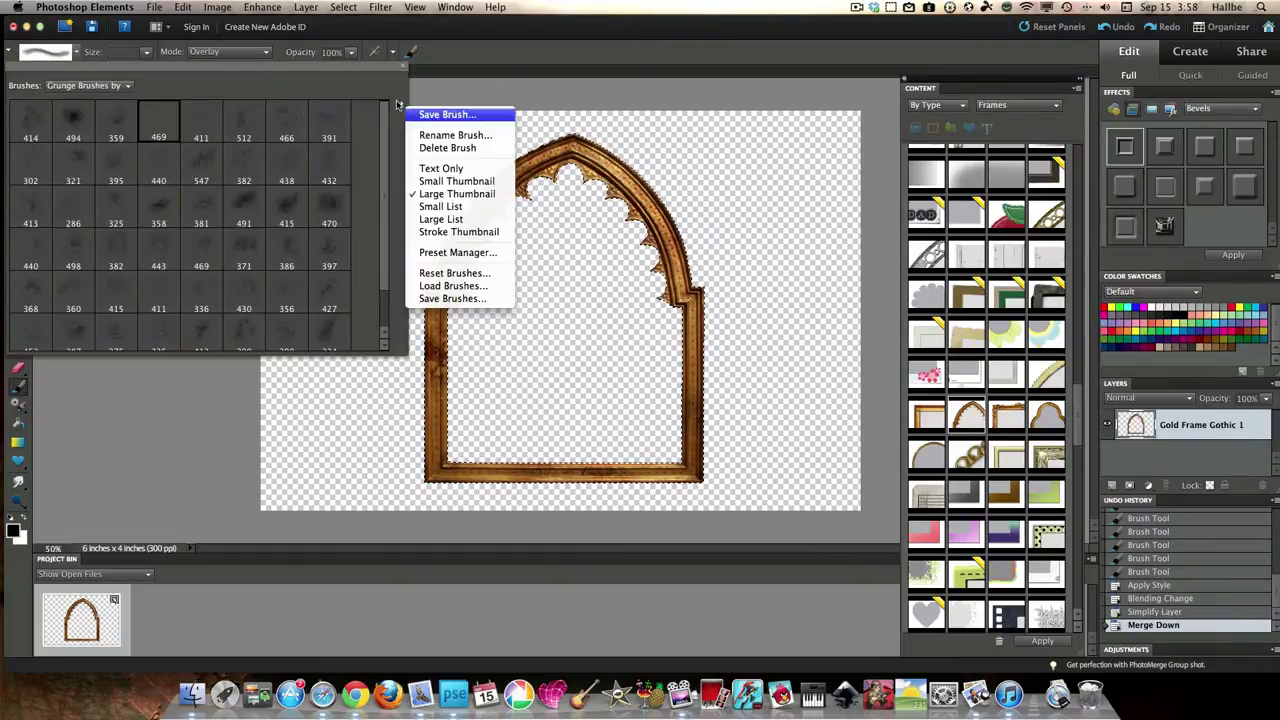
pyautogui.click(476, 288)
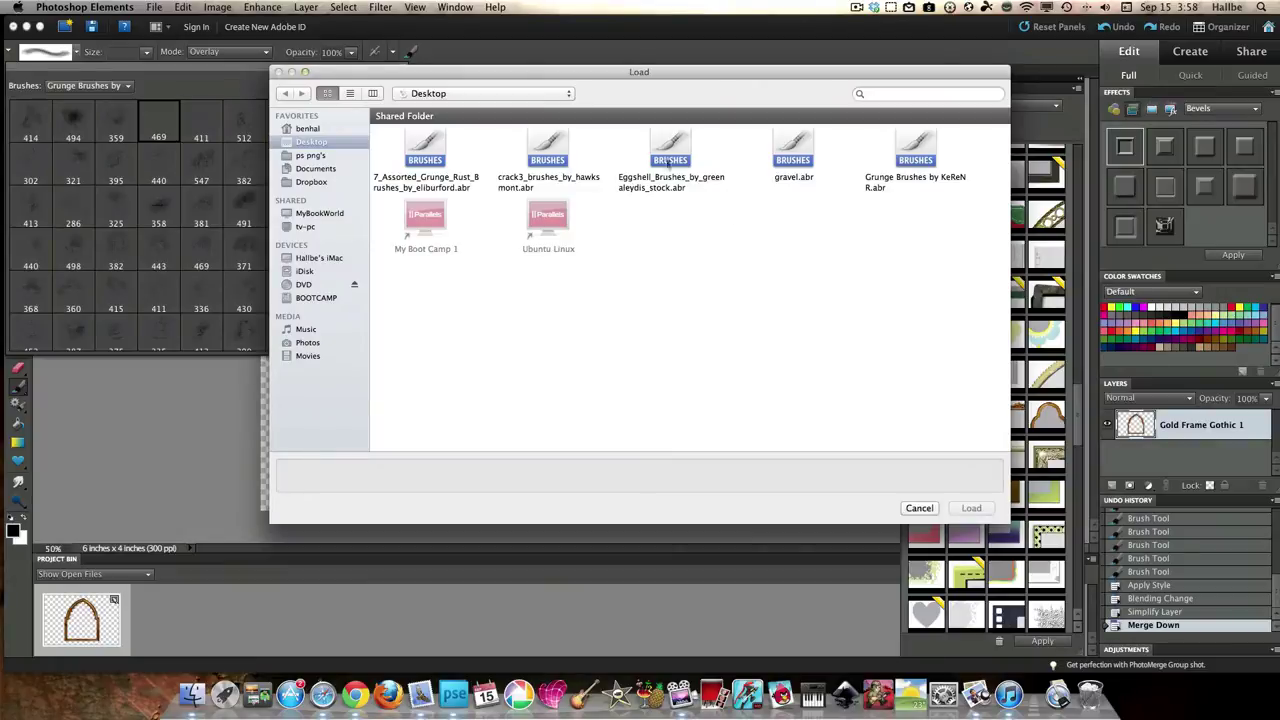
pyautogui.click(668, 157)
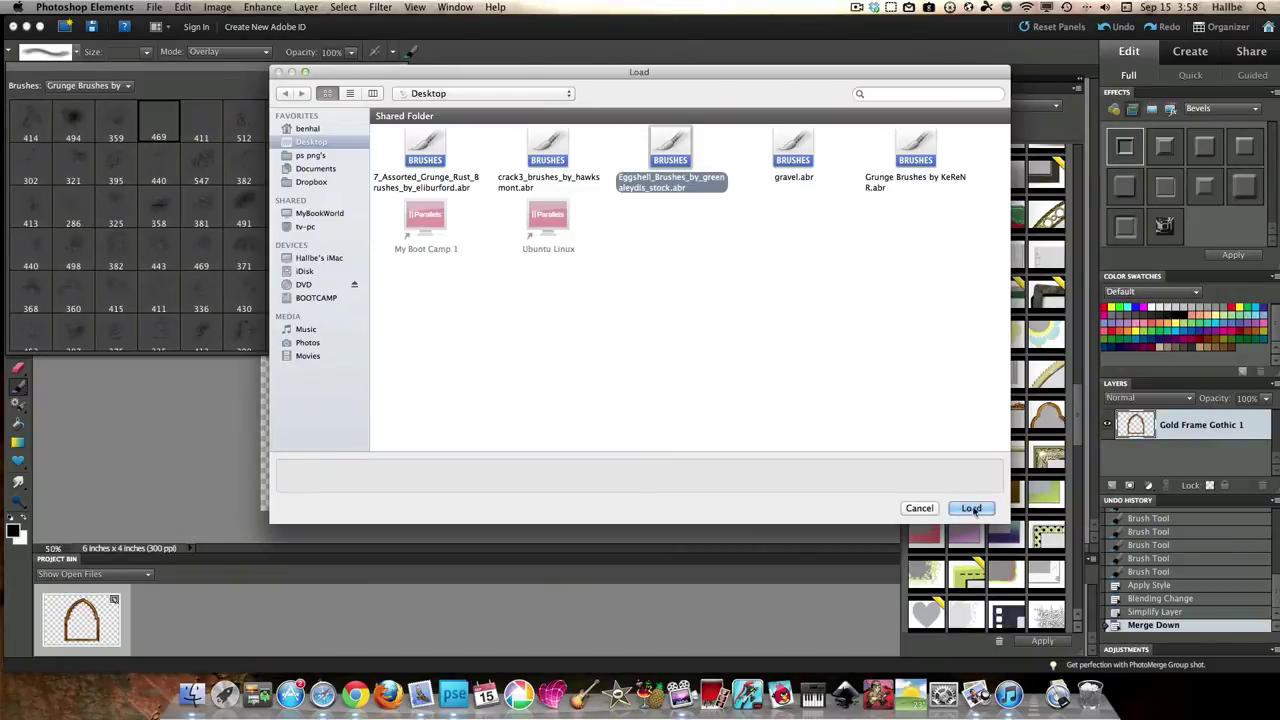
pyautogui.click(972, 509)
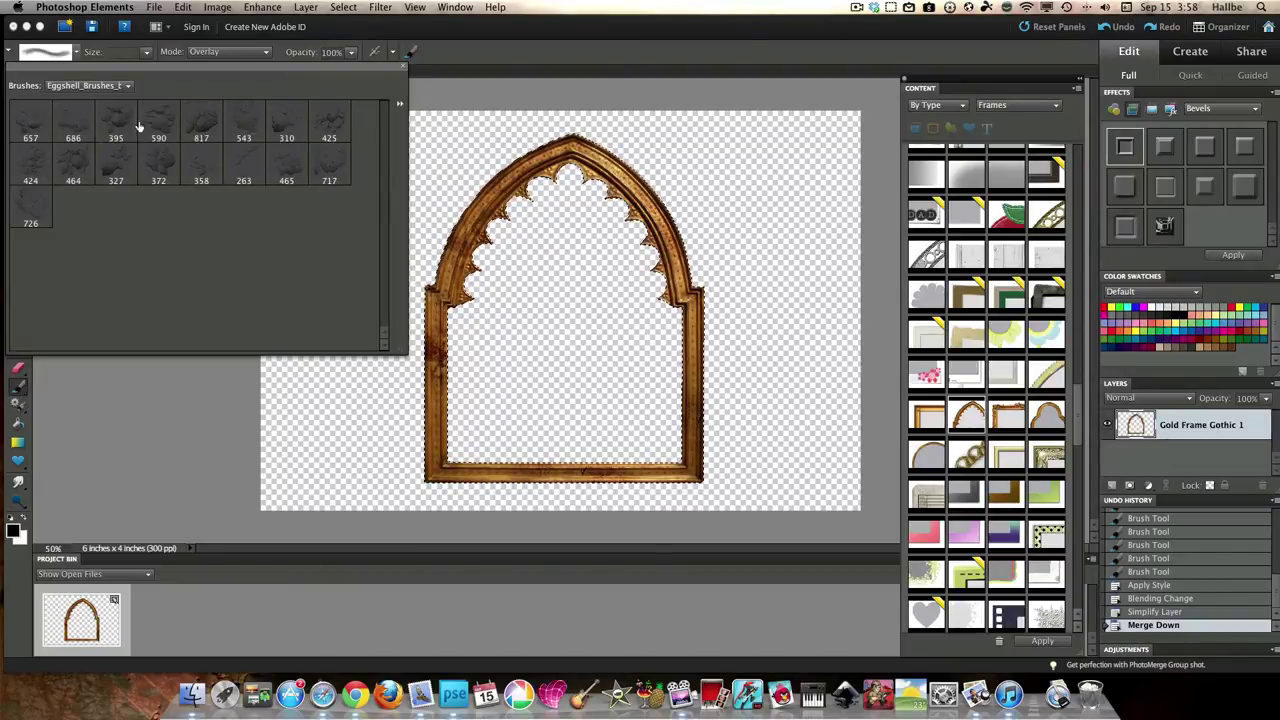
pyautogui.click(329, 120)
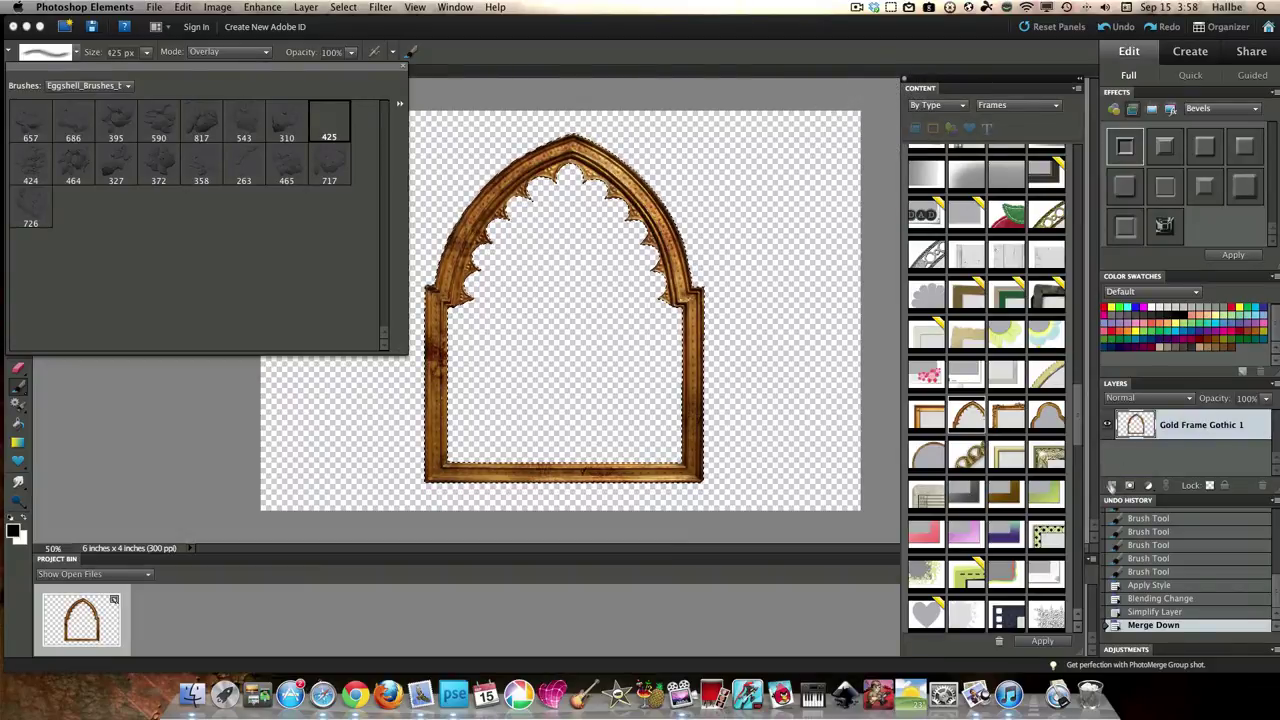
pyautogui.click(1105, 477)
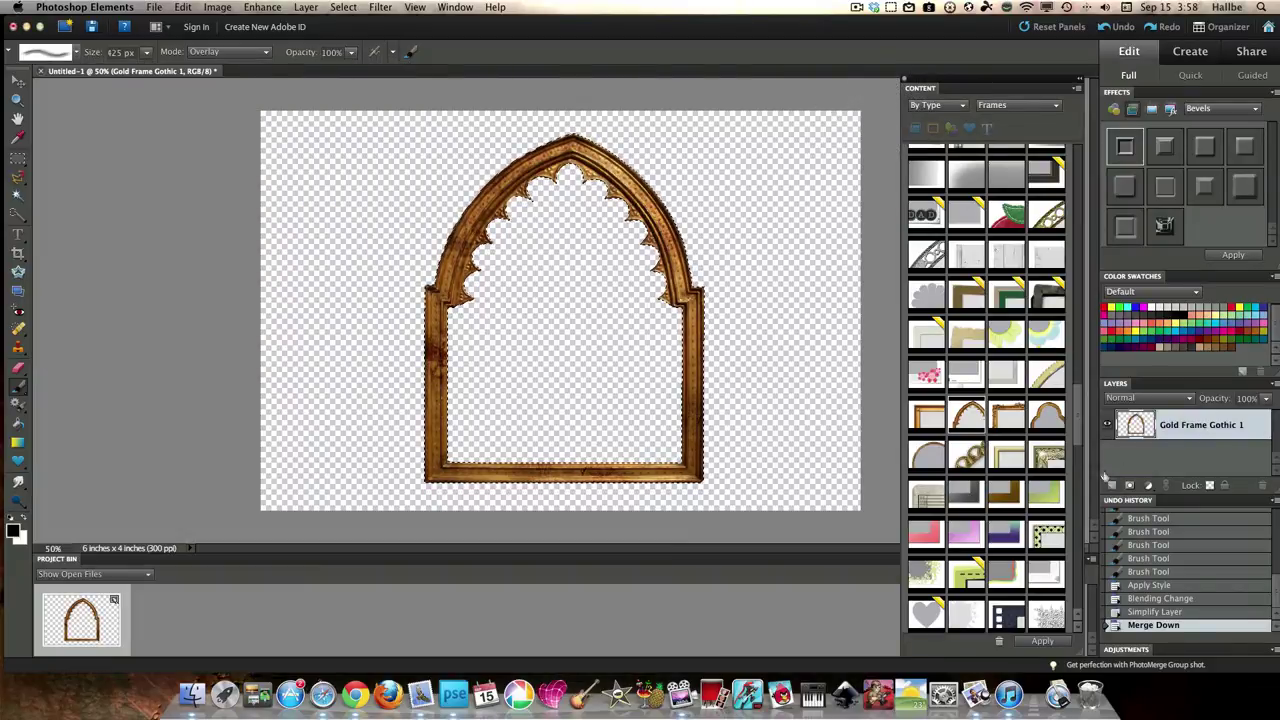
# - Switch the brush to Normal mode and darken the arch top and the frame's left edge
pyautogui.click(258, 55)
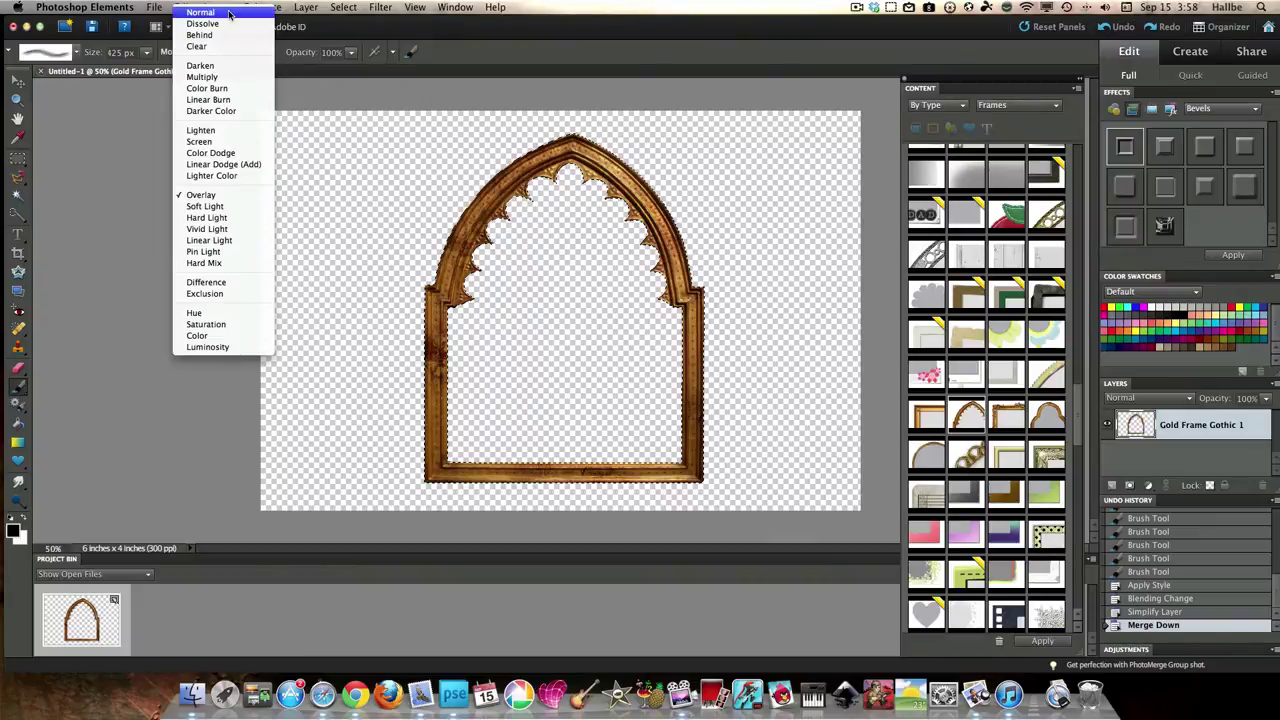
pyautogui.click(232, 12)
pyautogui.click(530, 160)
pyautogui.click(400, 368)
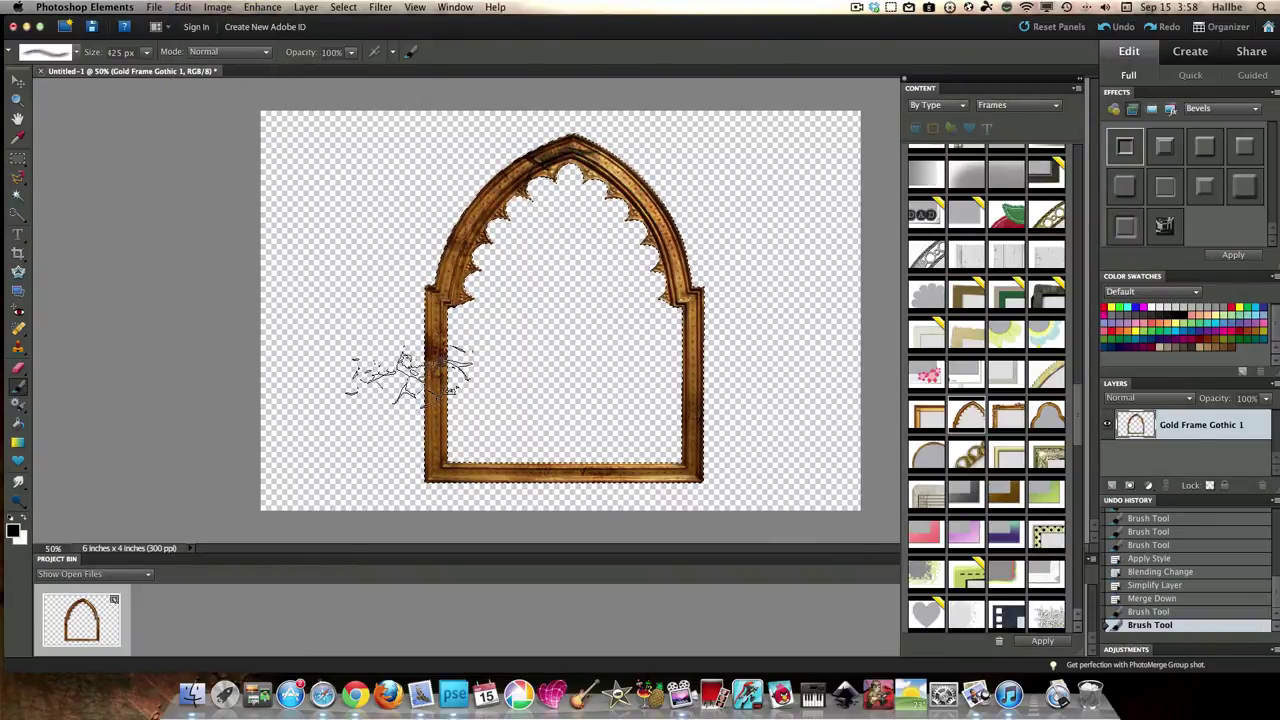
pyautogui.click(420, 366)
pyautogui.click(410, 368)
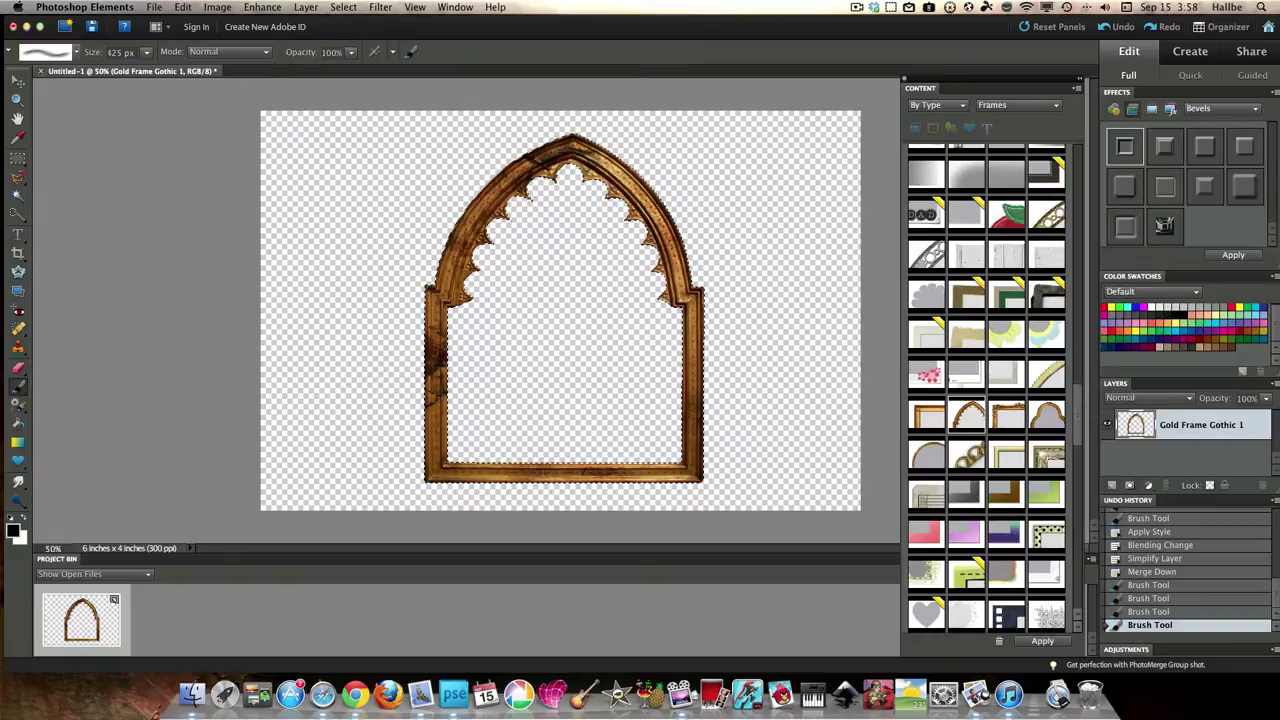
# - Stamp the 358 Eggshell brush over the frame, then open the brush set options for loading
pyautogui.click(74, 53)
pyautogui.click(201, 162)
pyautogui.click(500, 518)
pyautogui.click(500, 520)
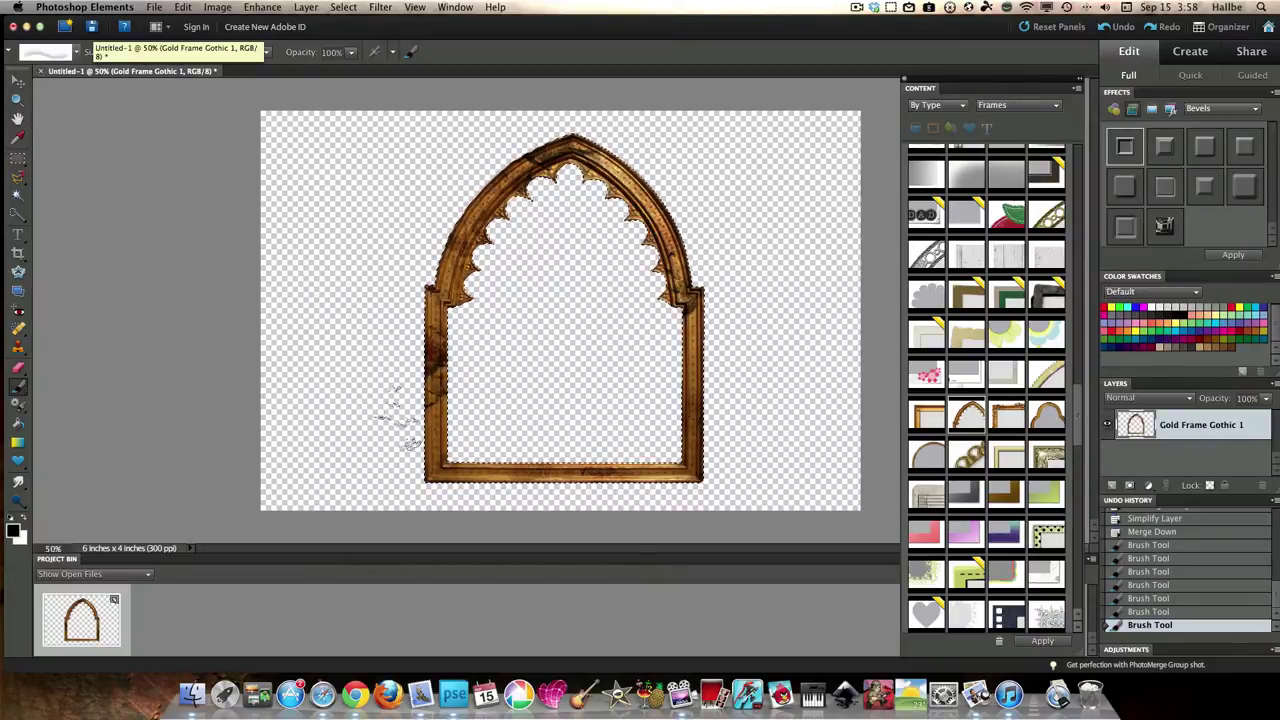
pyautogui.click(490, 447)
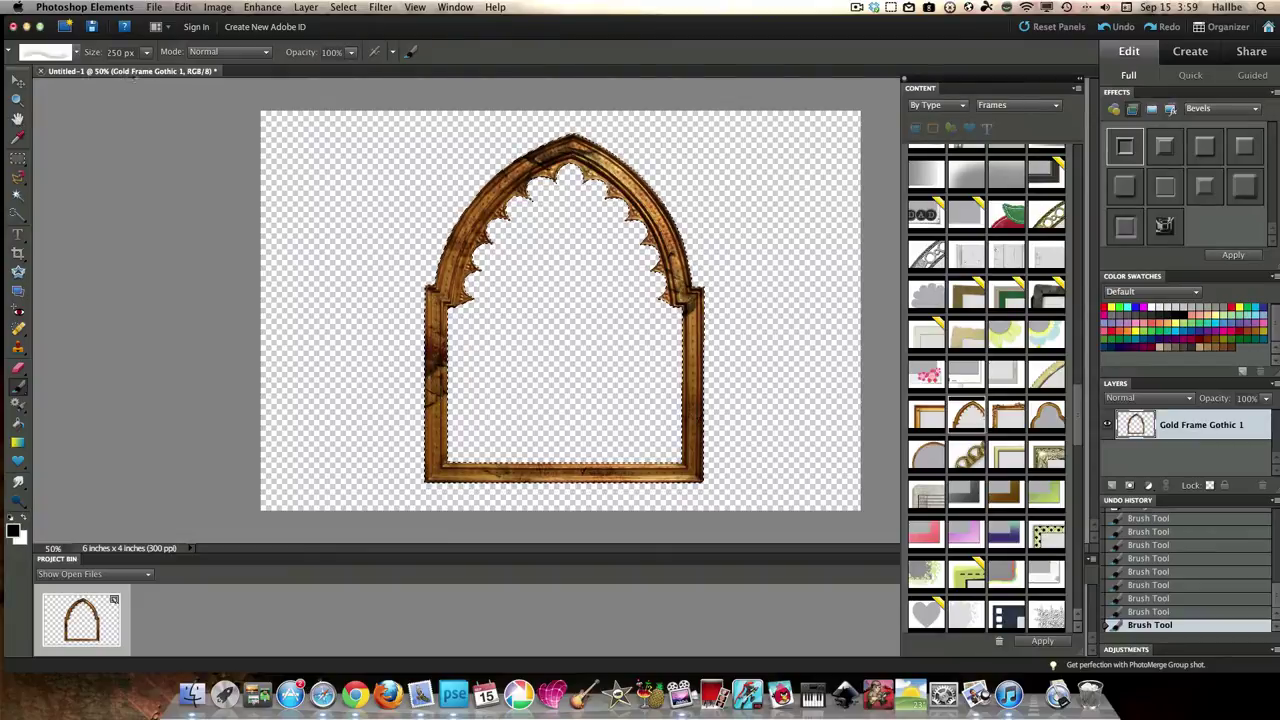
pyautogui.click(77, 52)
pyautogui.click(399, 104)
# - Load the crack3 brush set
pyautogui.click(481, 287)
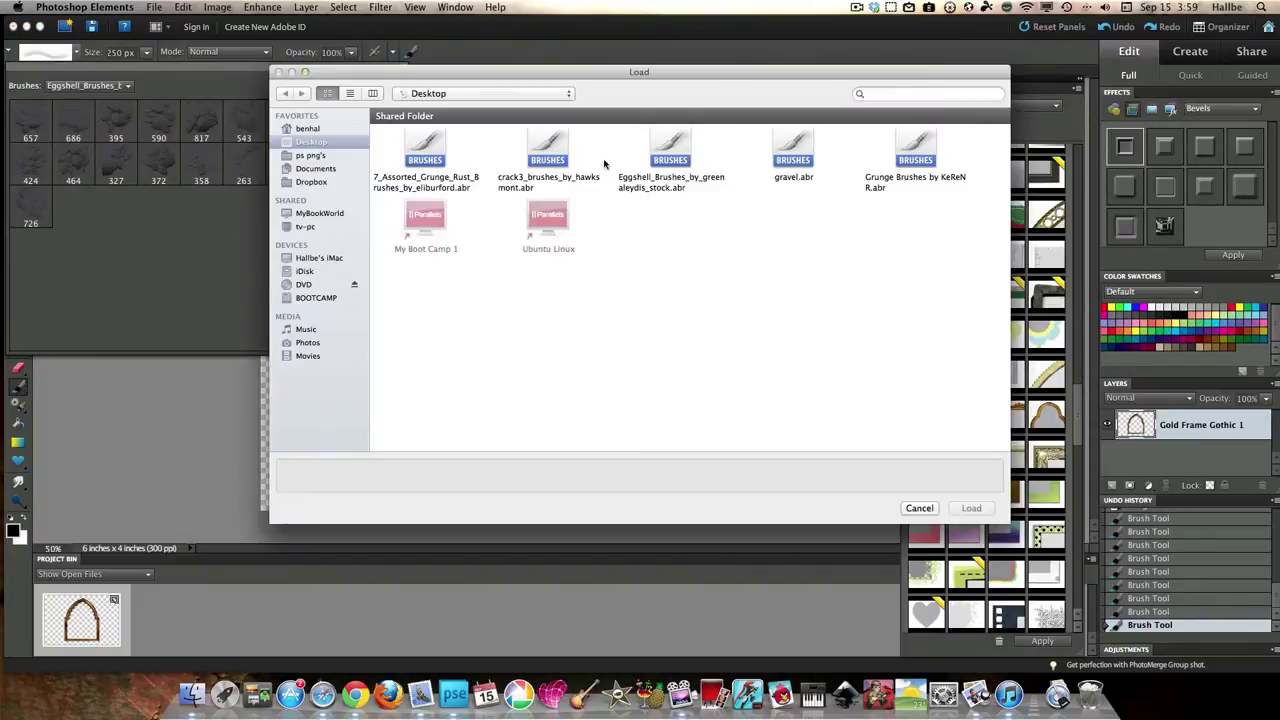
pyautogui.click(546, 150)
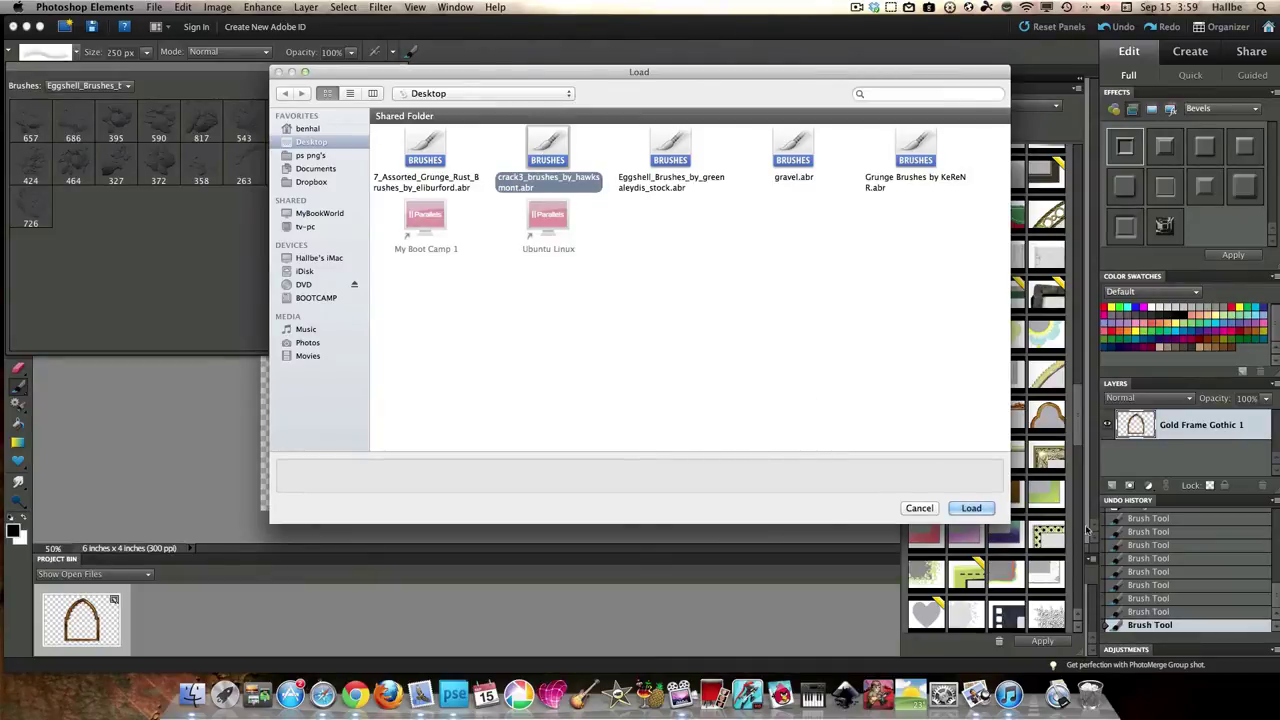
pyautogui.click(971, 508)
# - Try the 372 px crack brush, undo it, and stamp cracks at 500 px near the frame's bottom bar
pyautogui.click(329, 120)
pyautogui.click(740, 180)
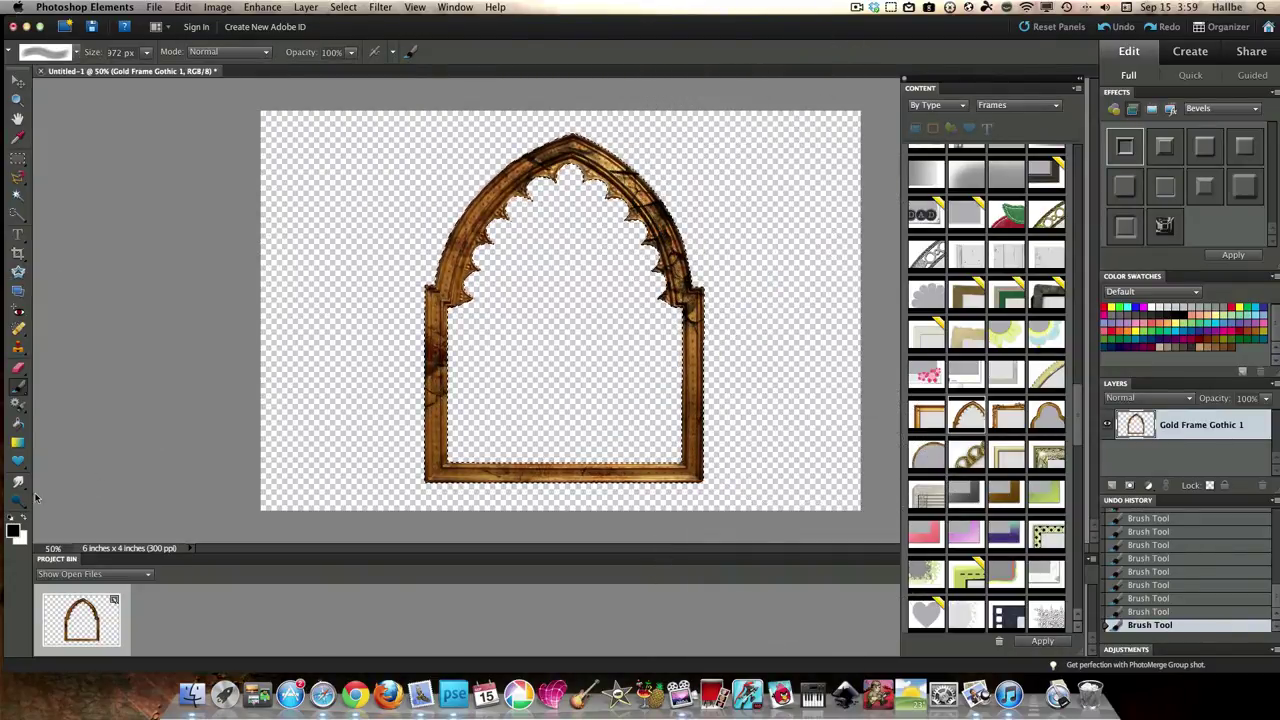
pyautogui.click(1160, 598)
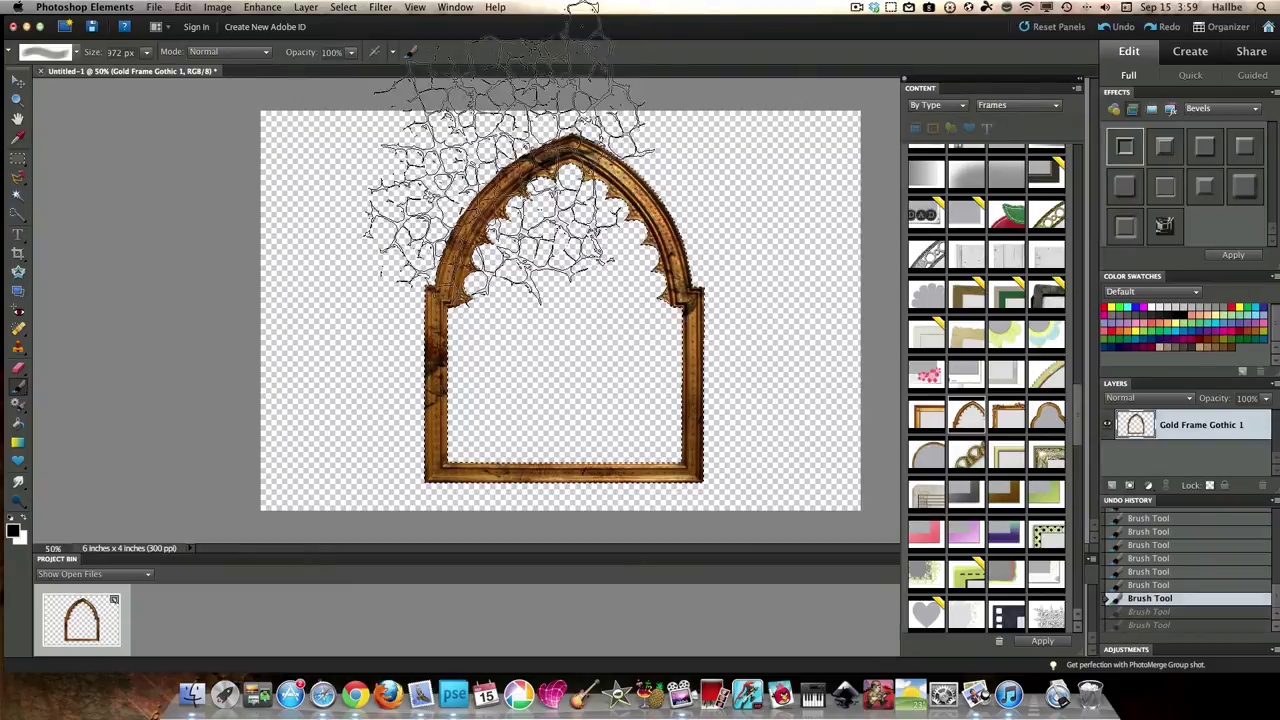
pyautogui.press('[')
pyautogui.press('[')
pyautogui.press('[')
pyautogui.press('[')
pyautogui.press('[')
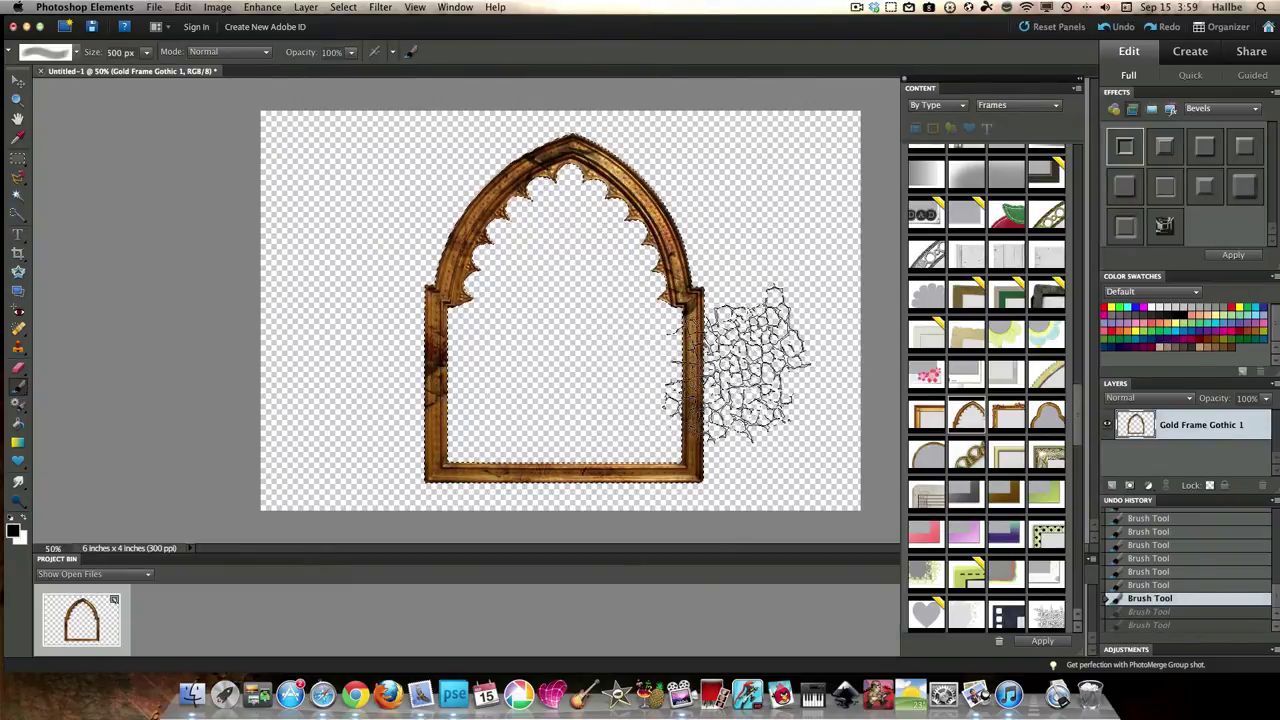
pyautogui.click(752, 370)
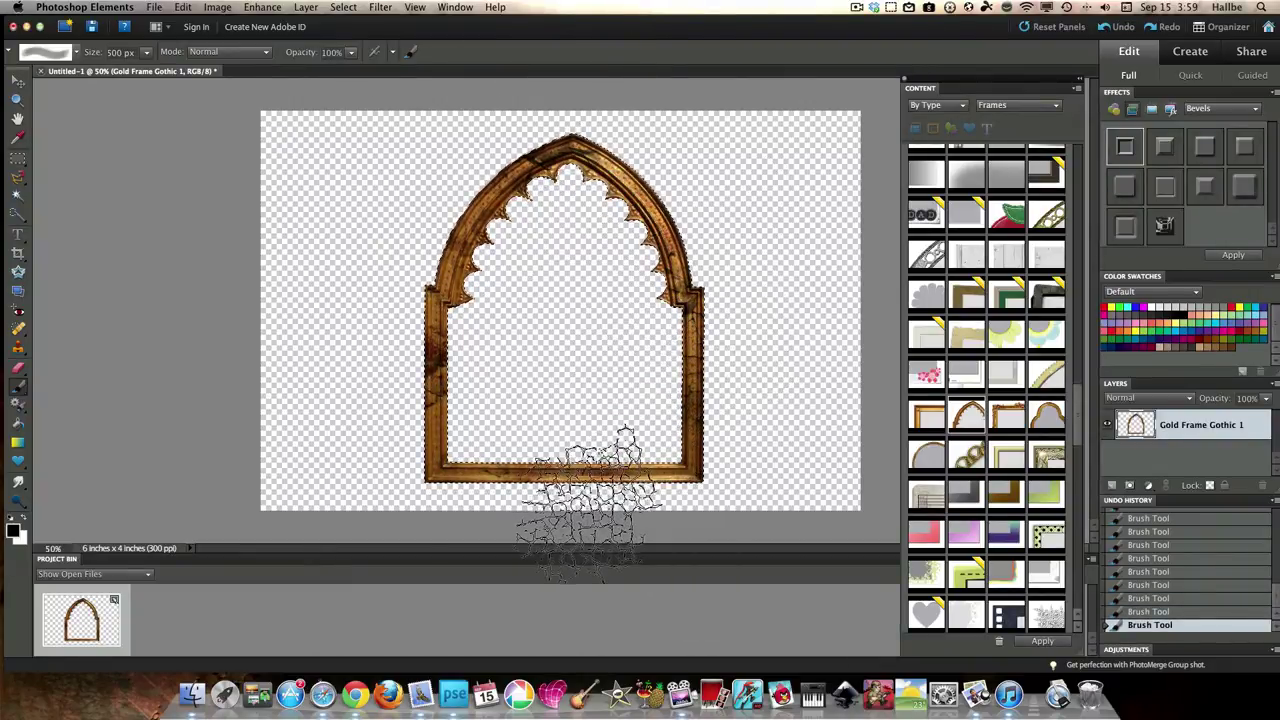
pyautogui.click(643, 443)
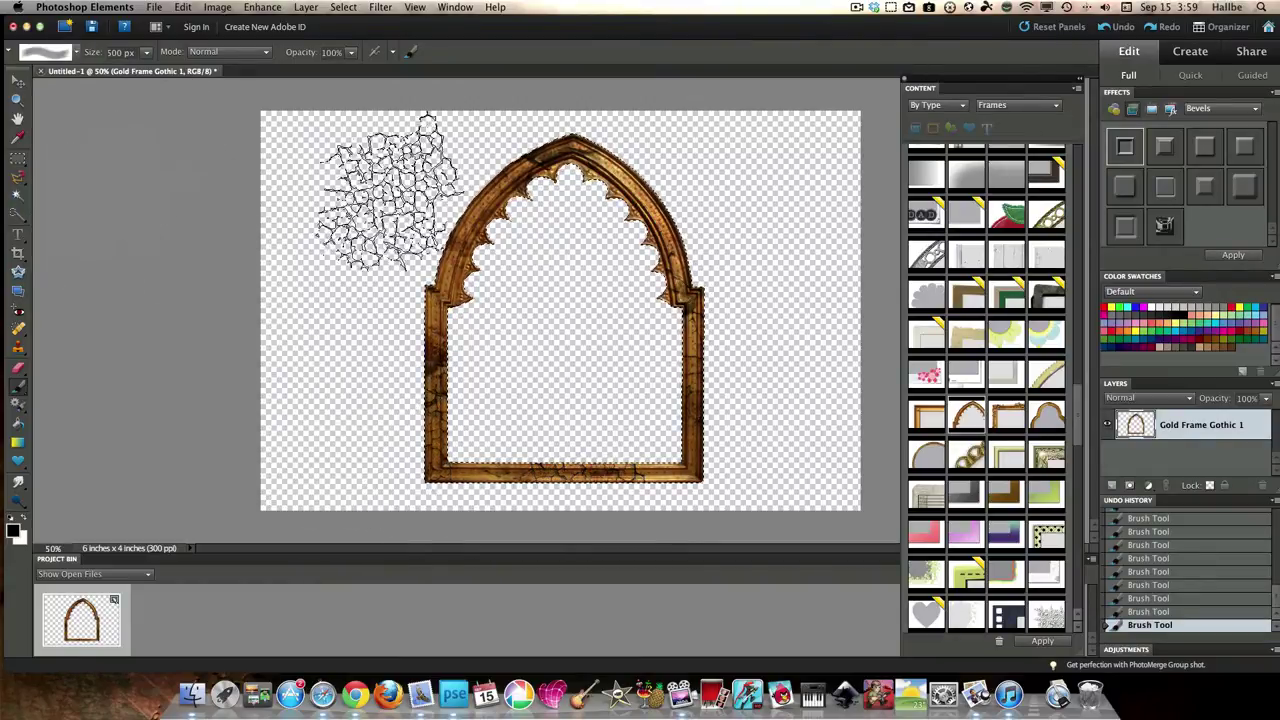
# - Switch to the 427 crack brush at 250 px and stamp cracks inside the arch and on the left edge
pyautogui.click(60, 52)
pyautogui.click(30, 122)
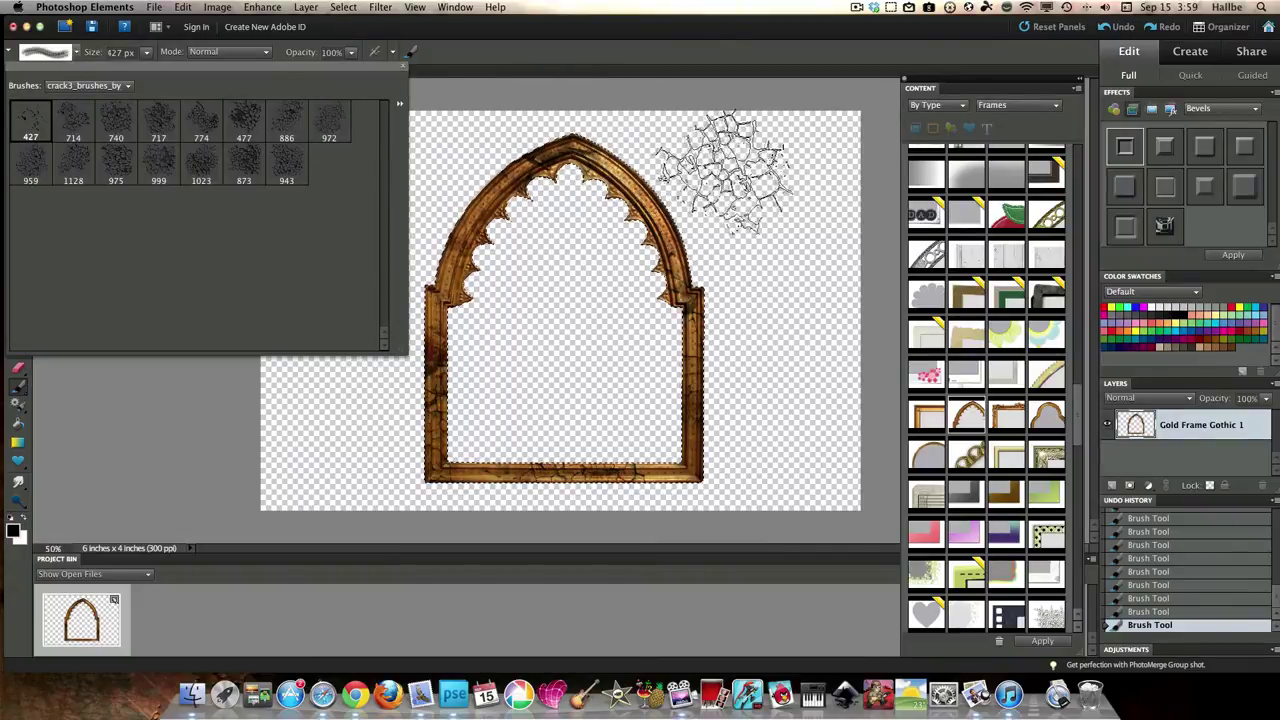
pyautogui.click(818, 152)
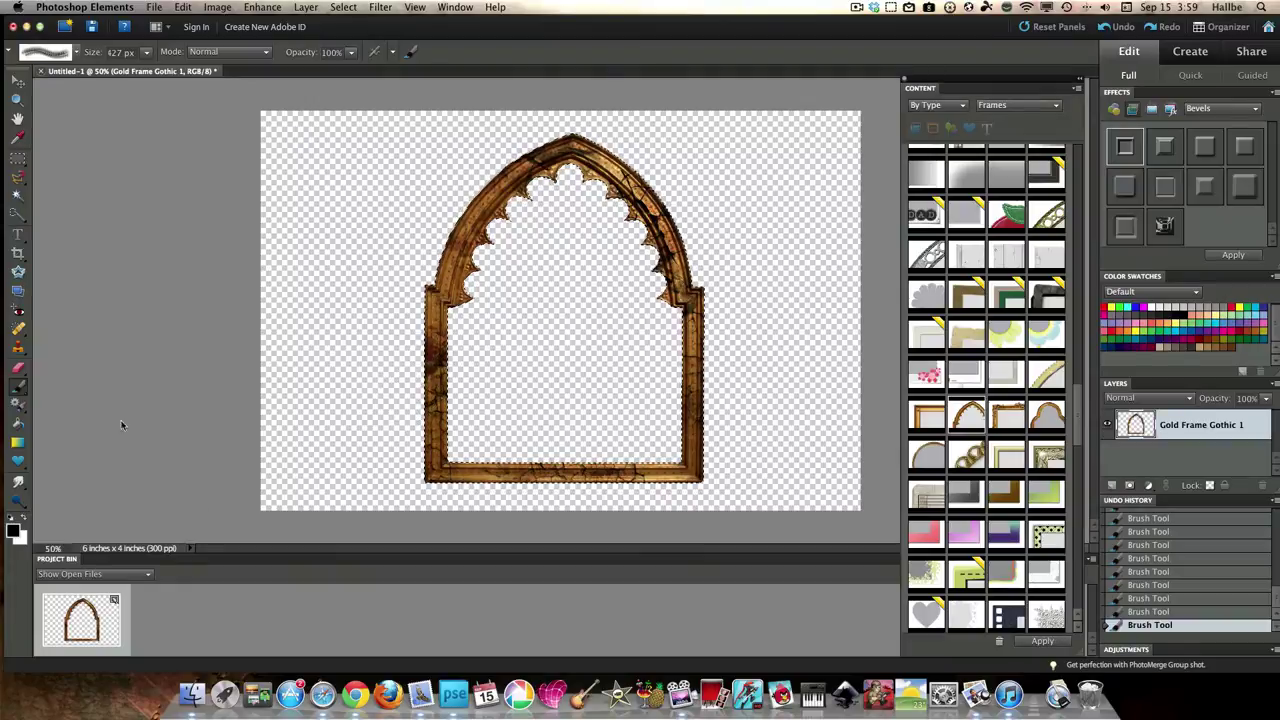
pyautogui.click(1148, 611)
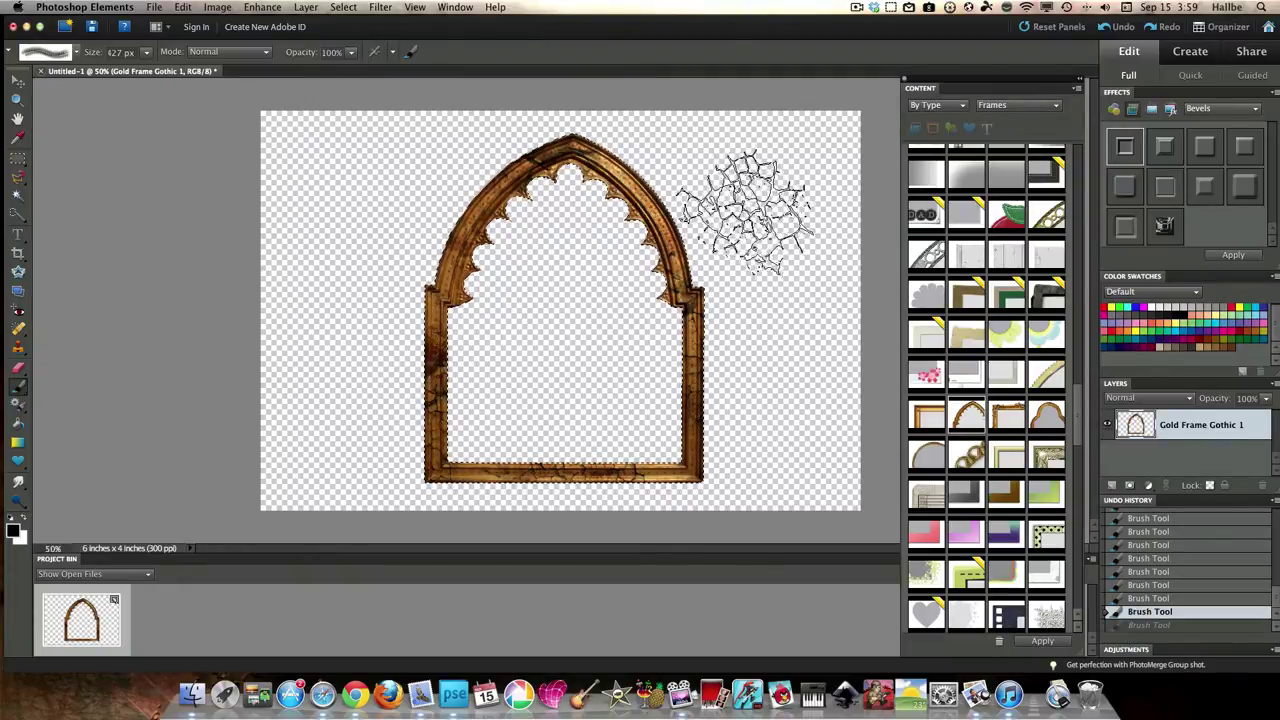
pyautogui.press('[')
pyautogui.press('[')
pyautogui.press('[')
pyautogui.press('[')
pyautogui.click(598, 232)
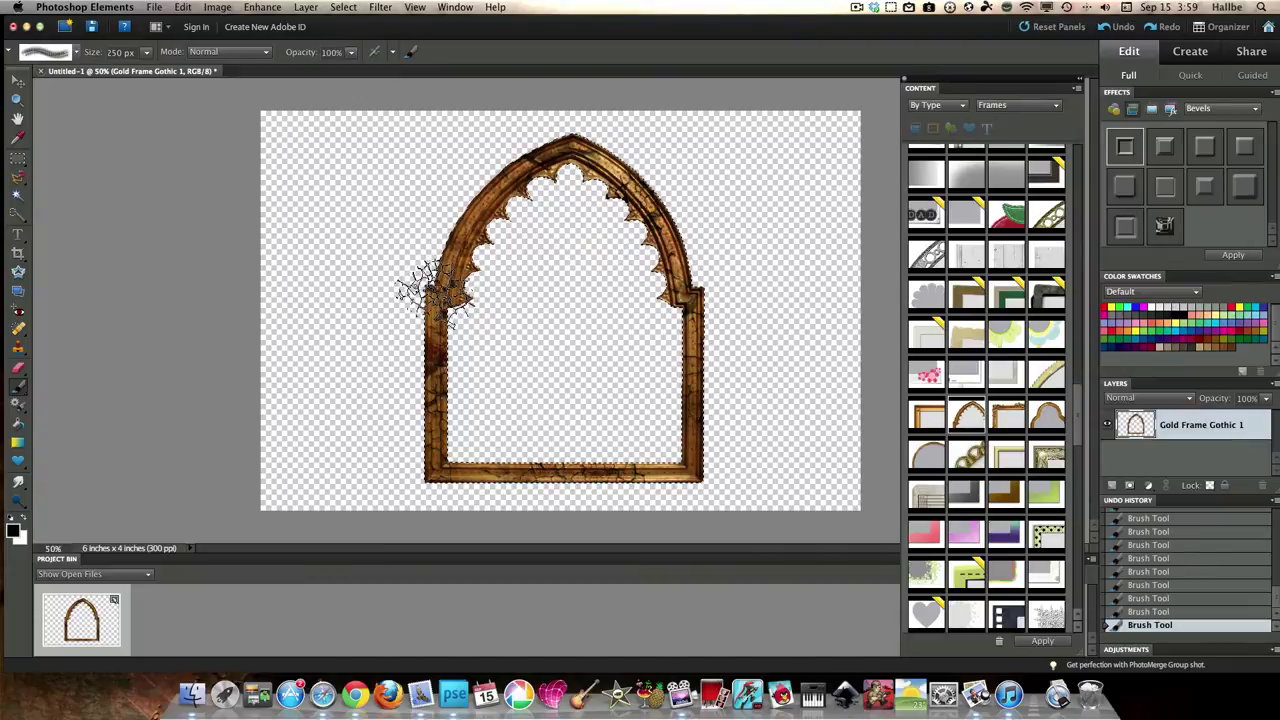
pyautogui.click(436, 293)
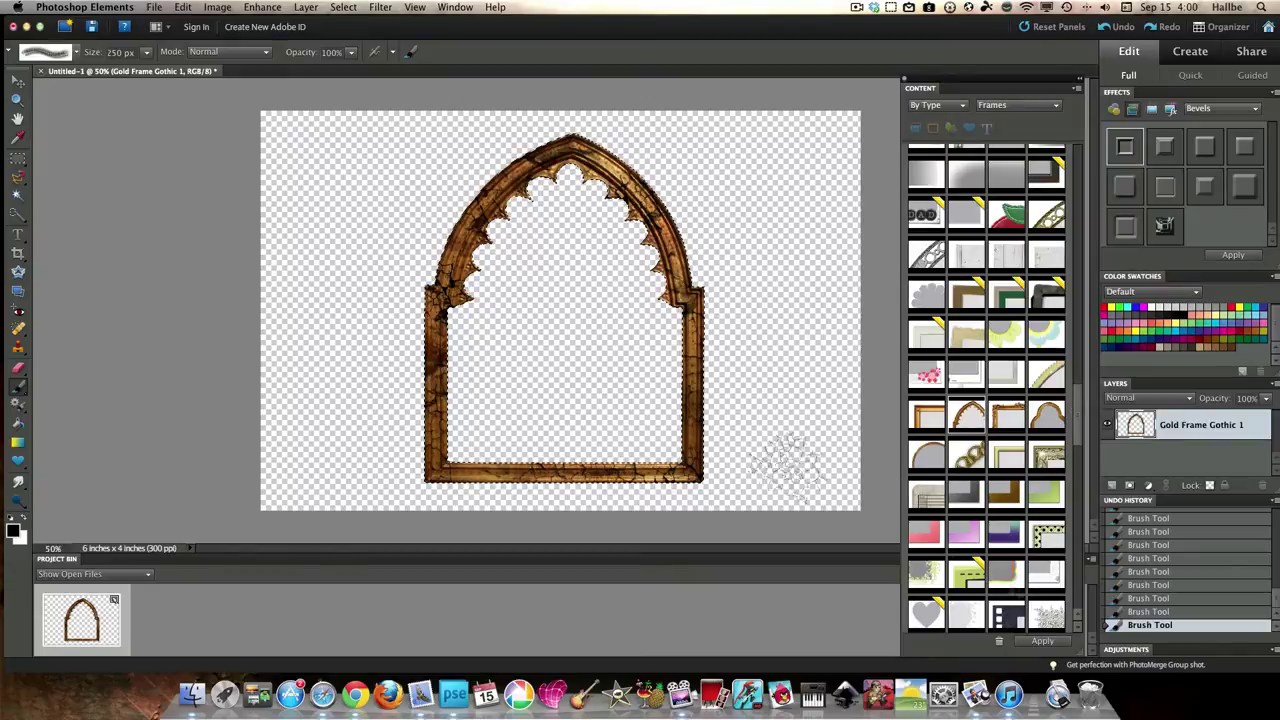
# - Revert Undo History to before the trial cracks and add a new empty Layer 1
pyautogui.click(1150, 532)
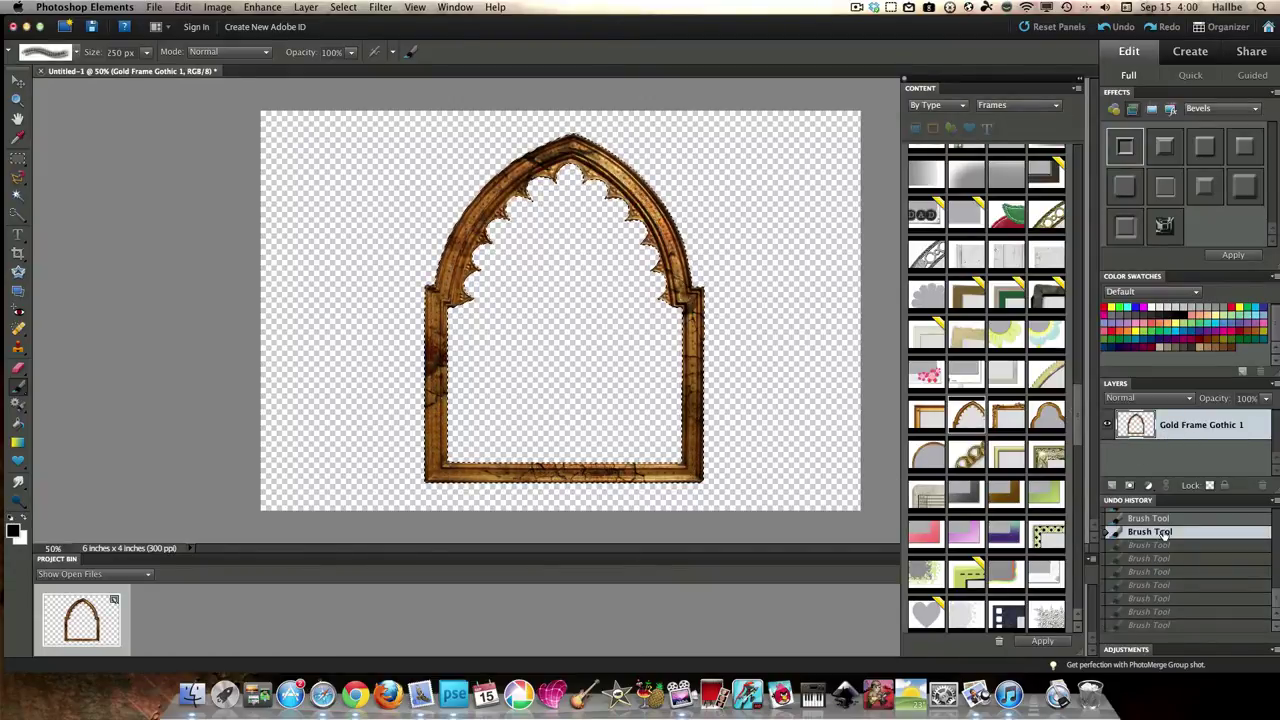
pyautogui.scroll(3, 1165, 532)
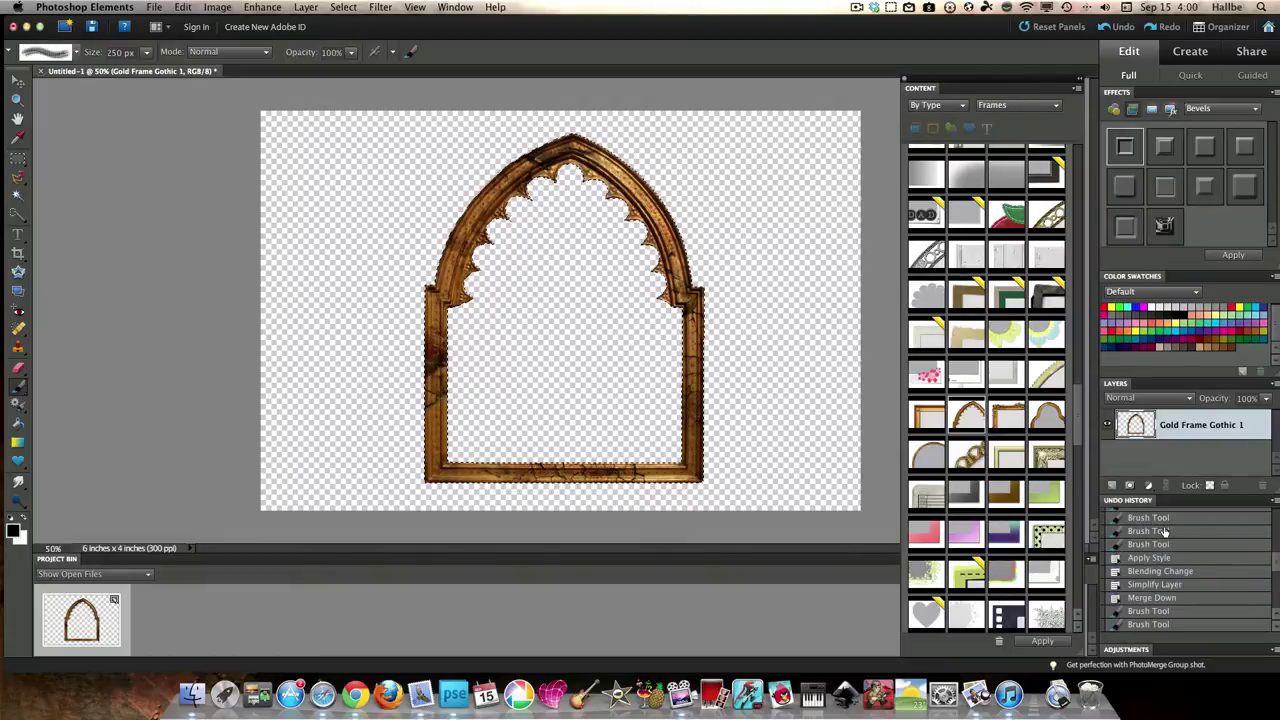
pyautogui.click(1162, 611)
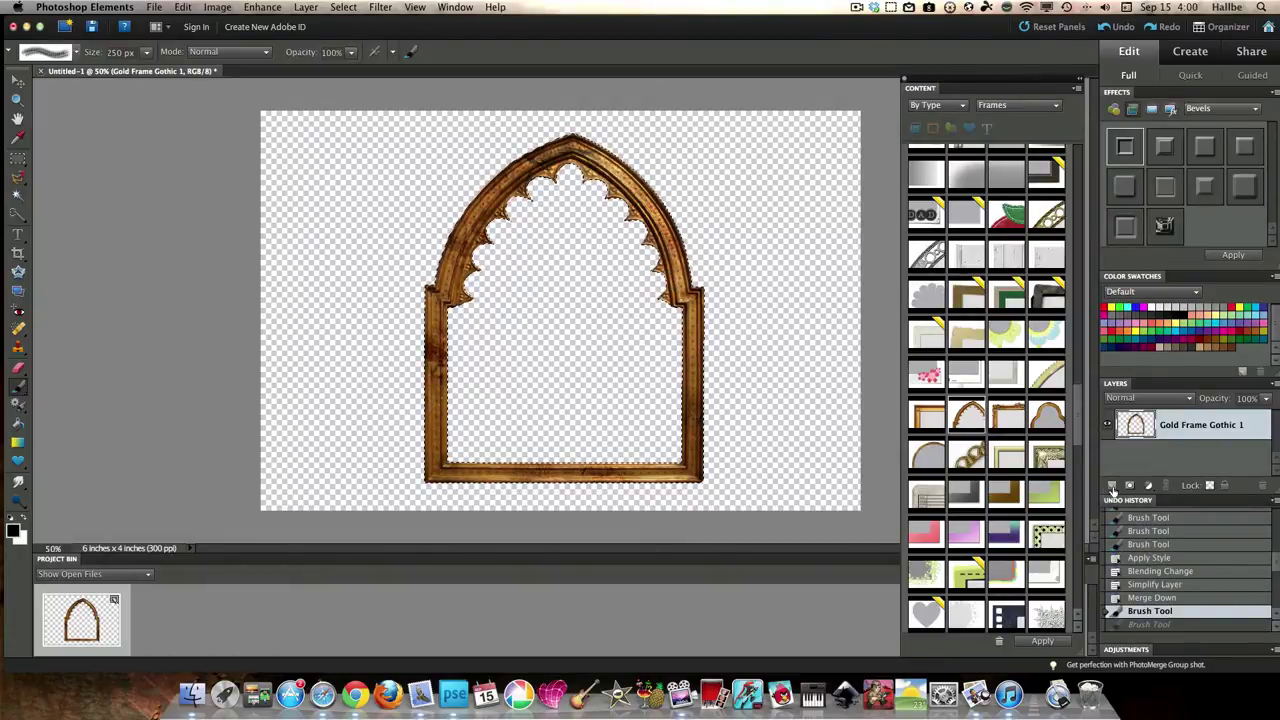
pyautogui.click(1112, 486)
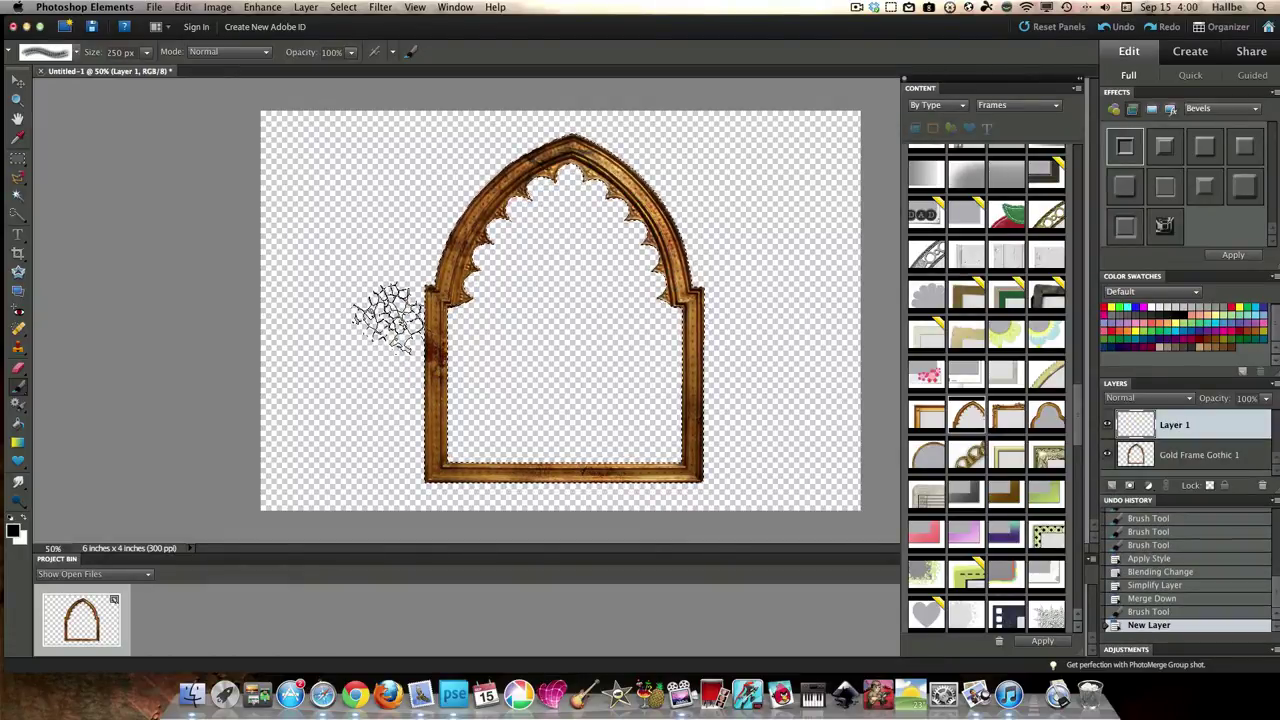
# - Stamp 500 px and 300 px cracks along the frame's left, bottom, right edges and arch top
pyautogui.press(']')
pyautogui.click(385, 318)
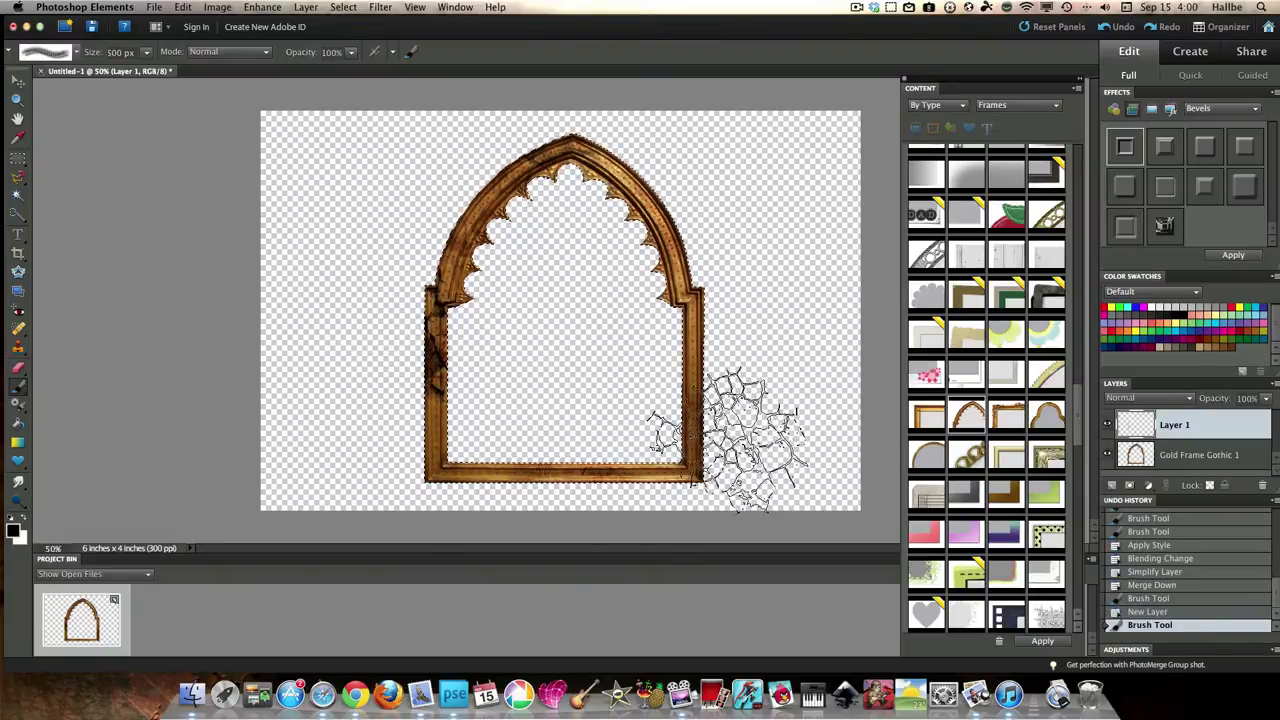
pyautogui.press('[')
pyautogui.press('[')
pyautogui.click(688, 481)
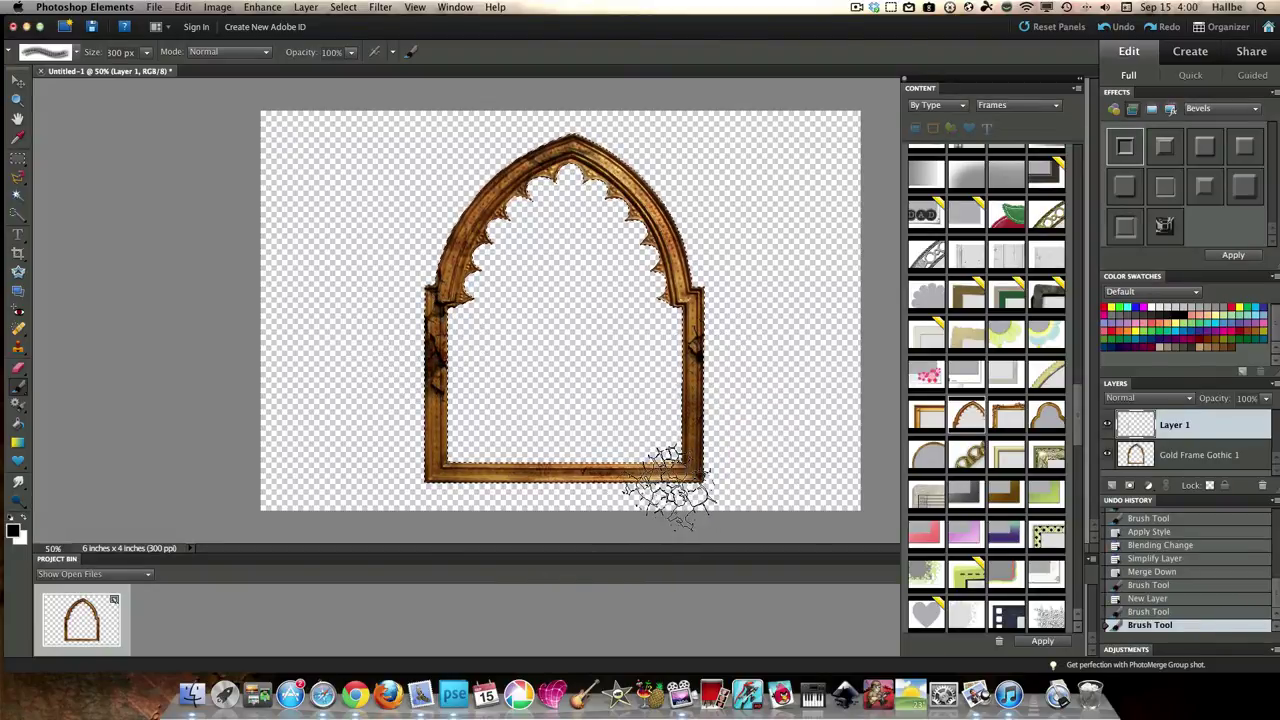
pyautogui.click(668, 487)
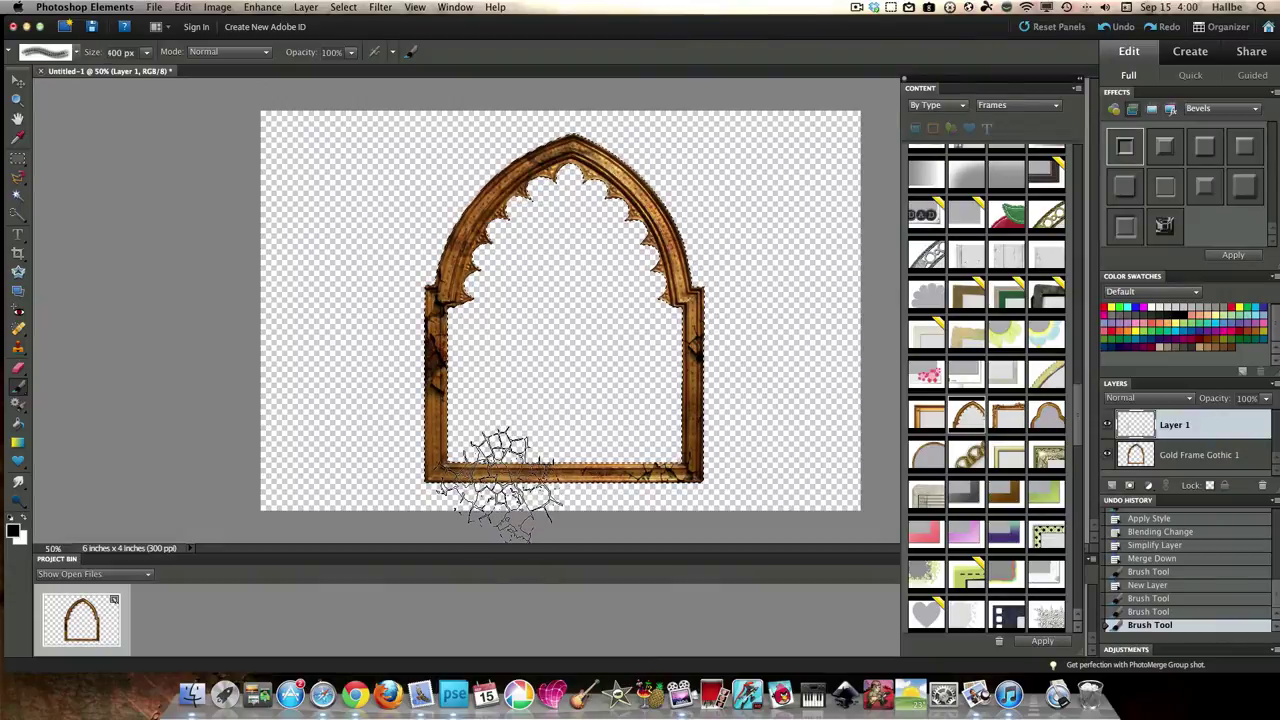
pyautogui.click(497, 483)
pyautogui.click(688, 195)
pyautogui.click(450, 205)
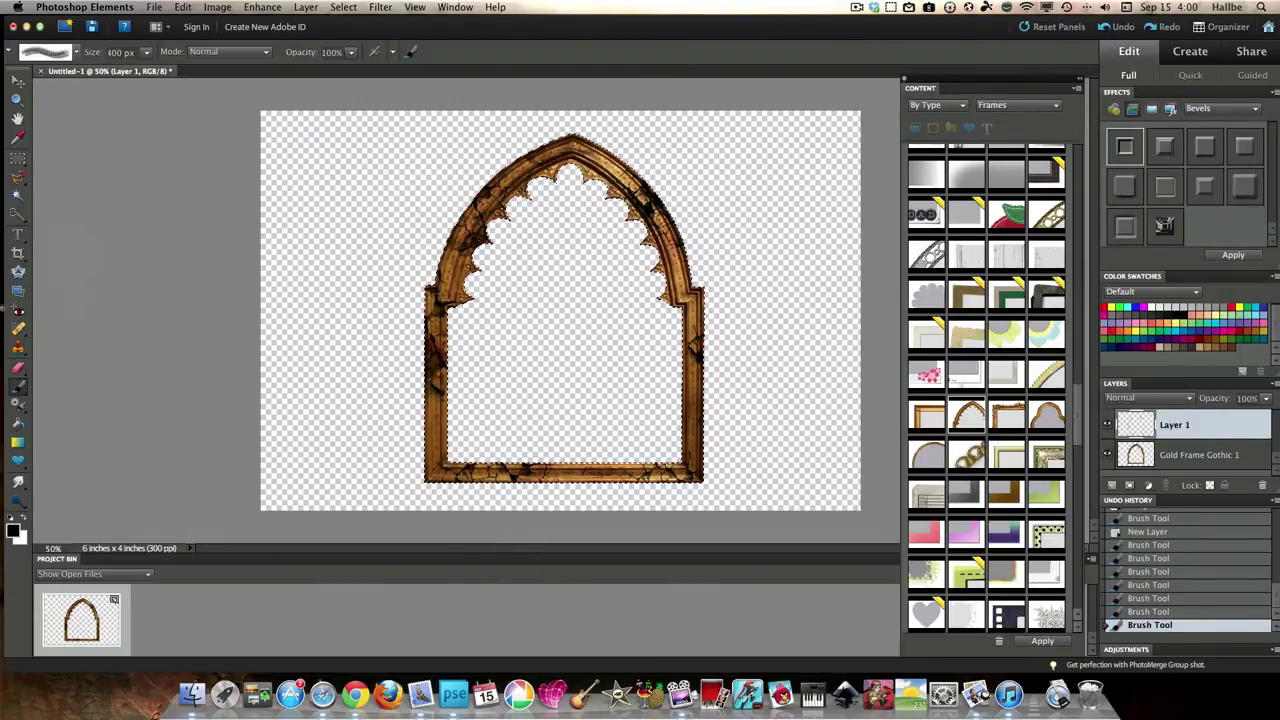
pyautogui.click(765, 290)
pyautogui.click(374, 425)
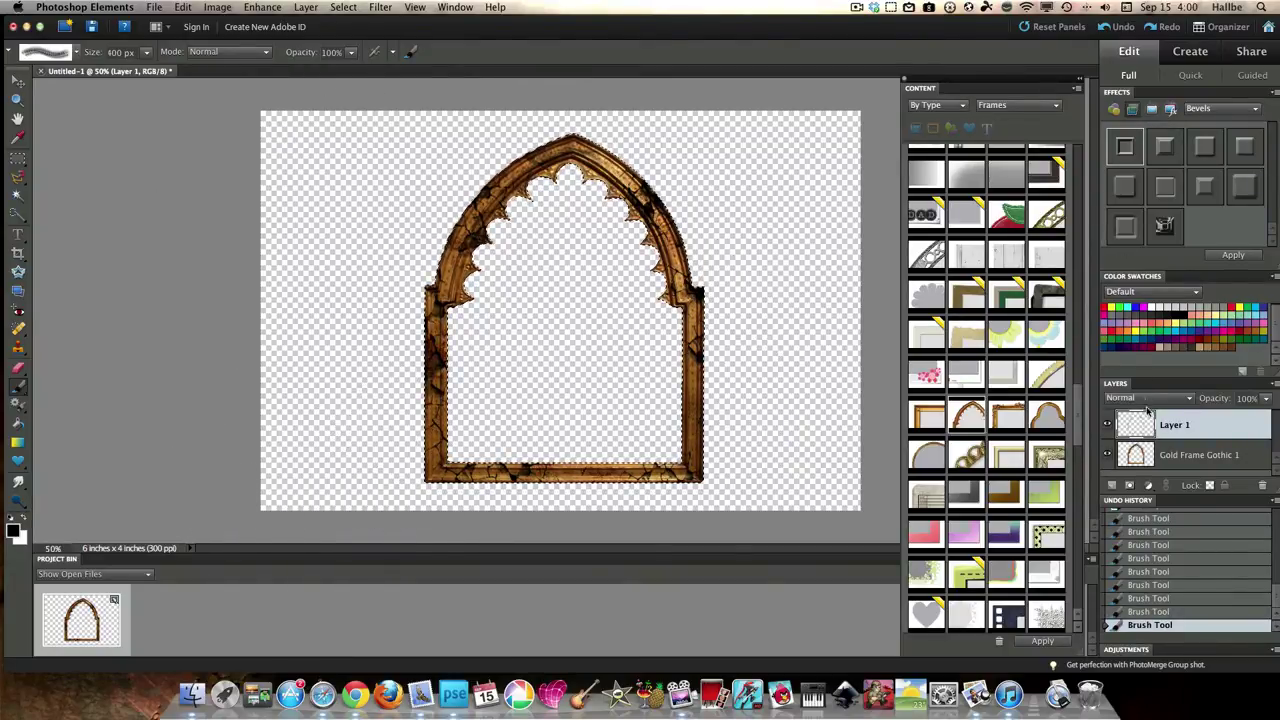
# - Apply a Bevels style to Layer 1, try Soft Light and Darken, then settle on Overlay and add one crack stamp
pyautogui.doubleClick(1126, 147)
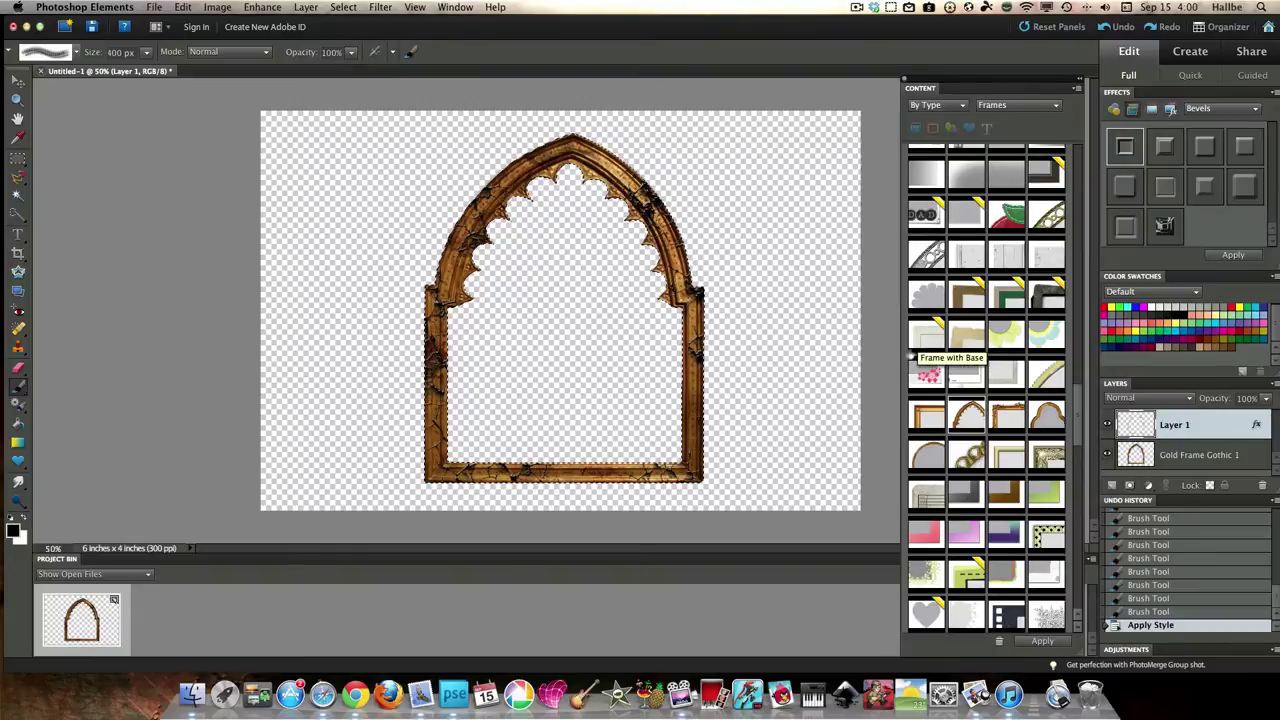
pyautogui.click(1187, 400)
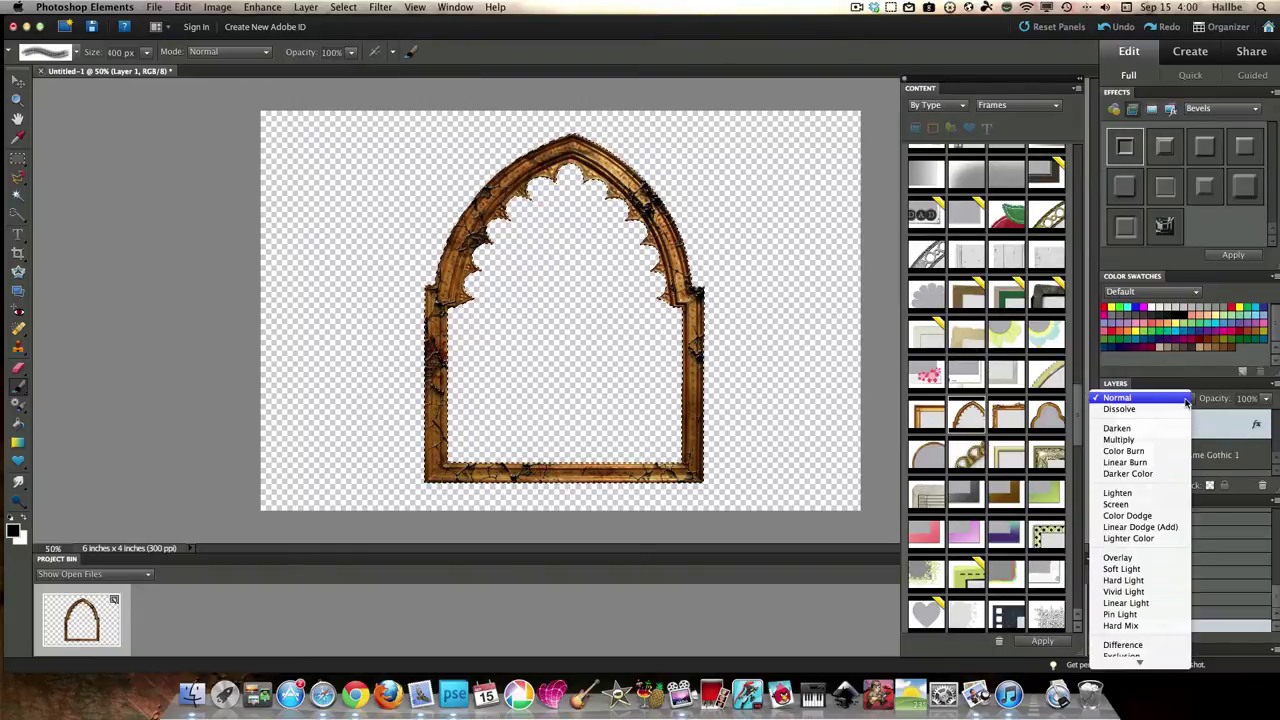
pyautogui.click(1134, 558)
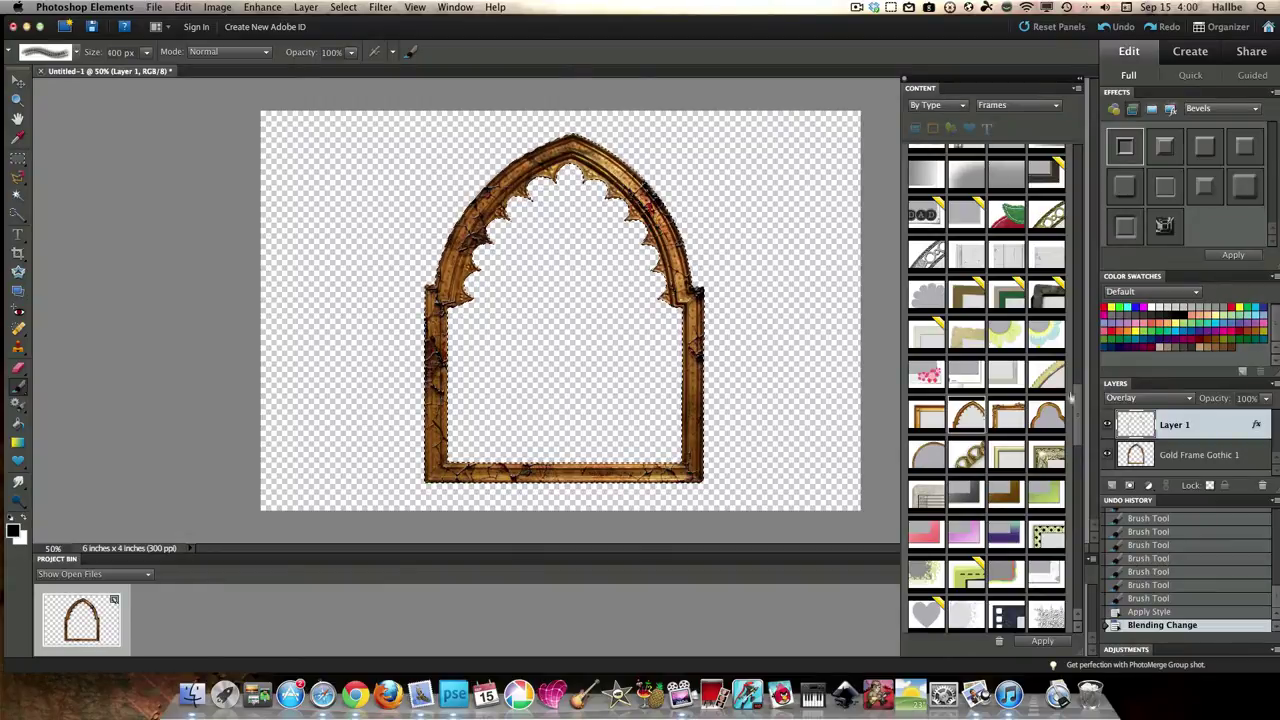
pyautogui.click(1160, 398)
pyautogui.click(1166, 413)
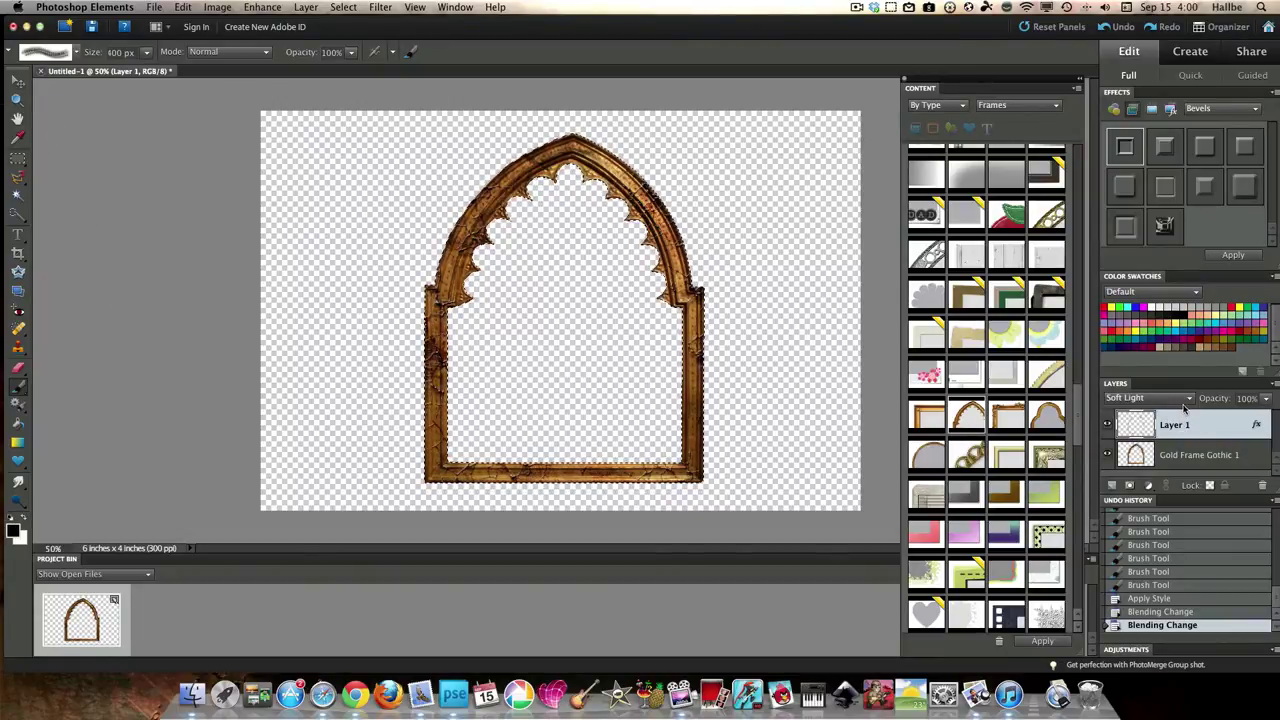
pyautogui.click(1188, 398)
pyautogui.click(1146, 262)
pyautogui.click(1168, 400)
pyautogui.click(1152, 530)
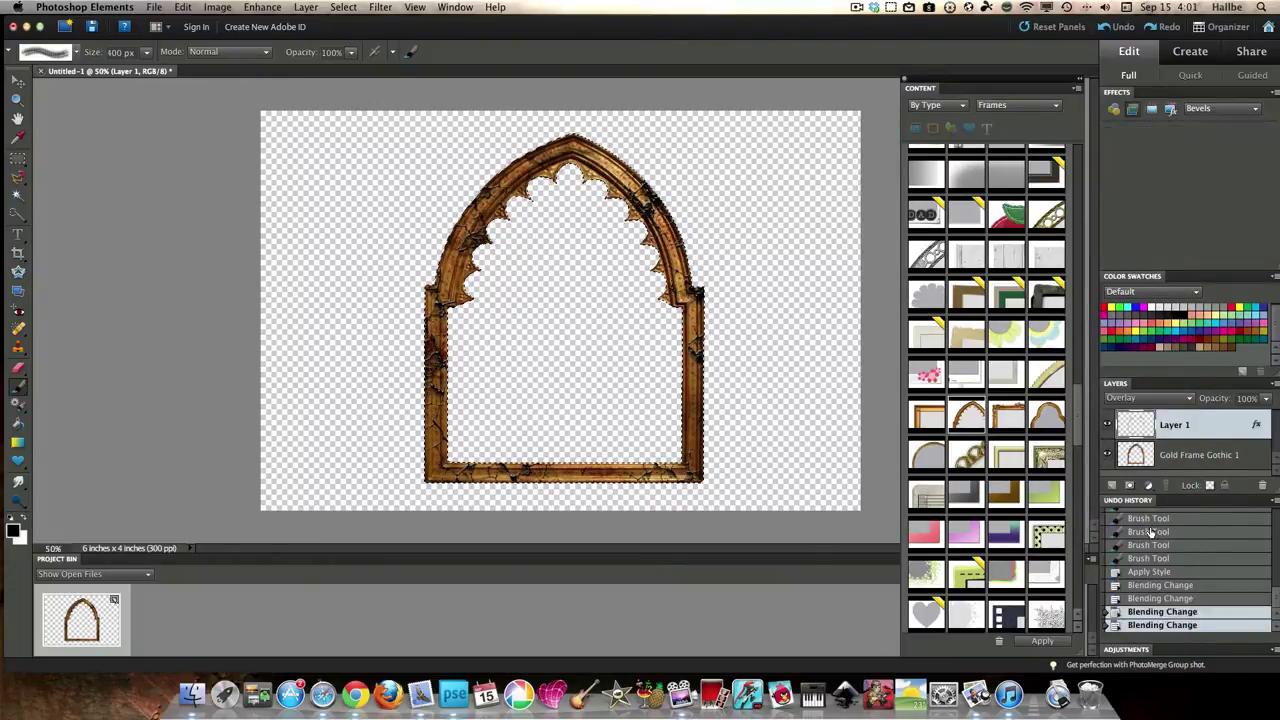
pyautogui.click(818, 95)
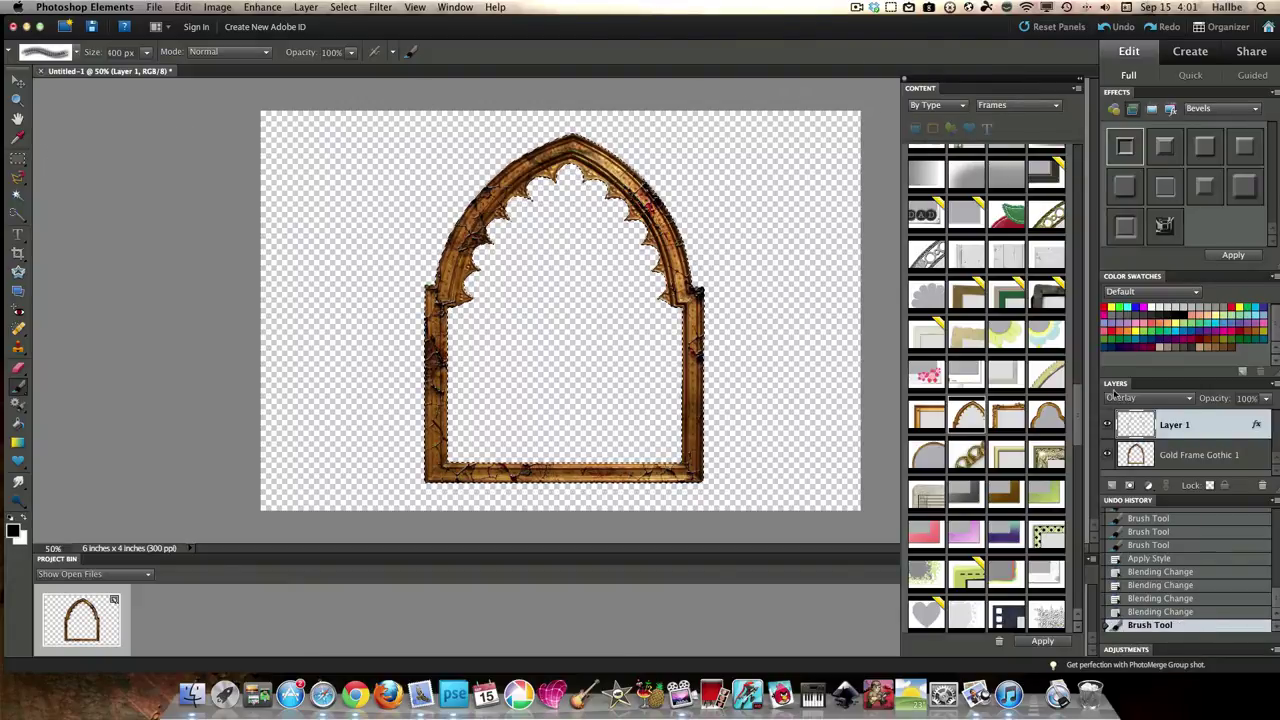
# - Add Layer 2 and set a 60 px Default Brushes round brush to Overlay mode at 53% opacity
pyautogui.click(1113, 486)
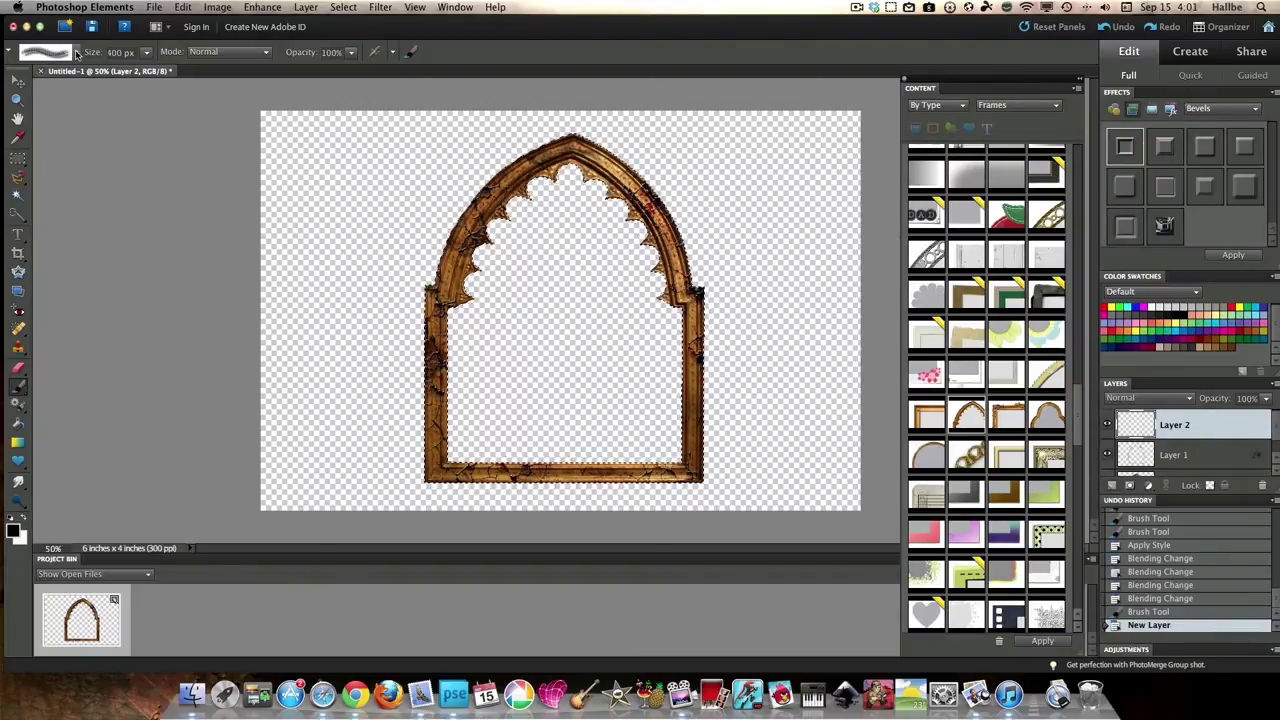
pyautogui.click(115, 85)
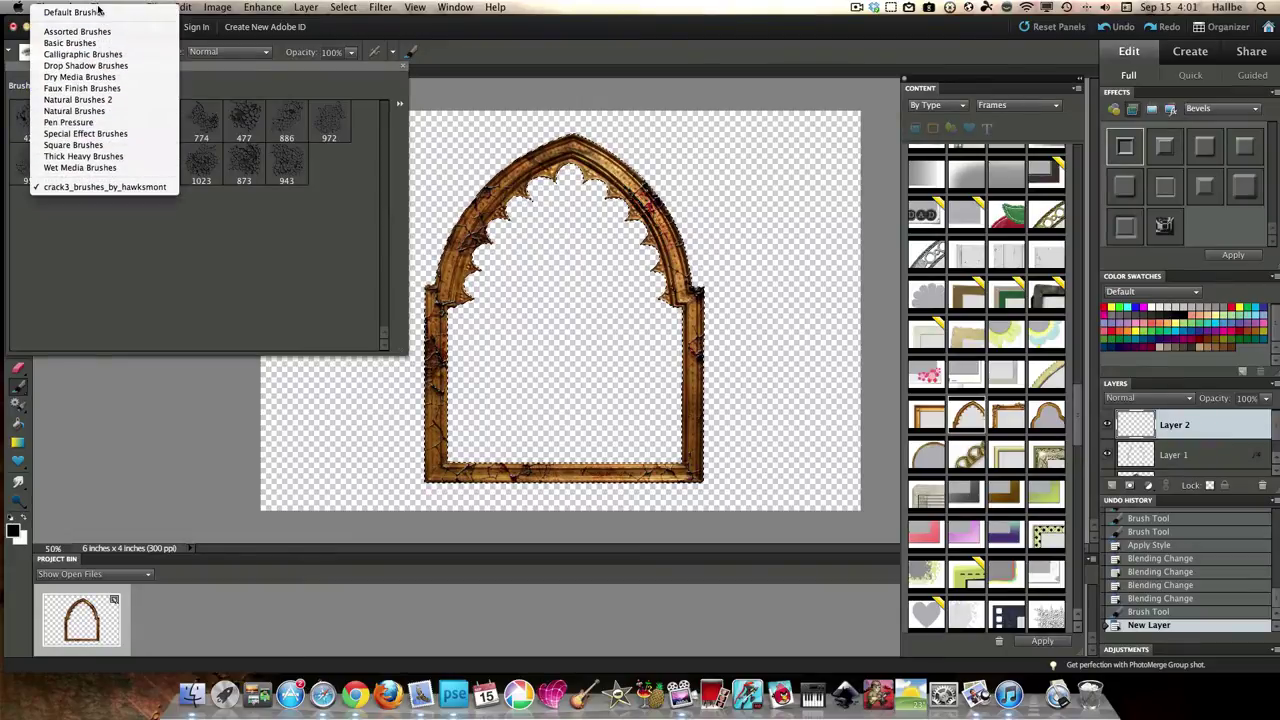
pyautogui.click(98, 12)
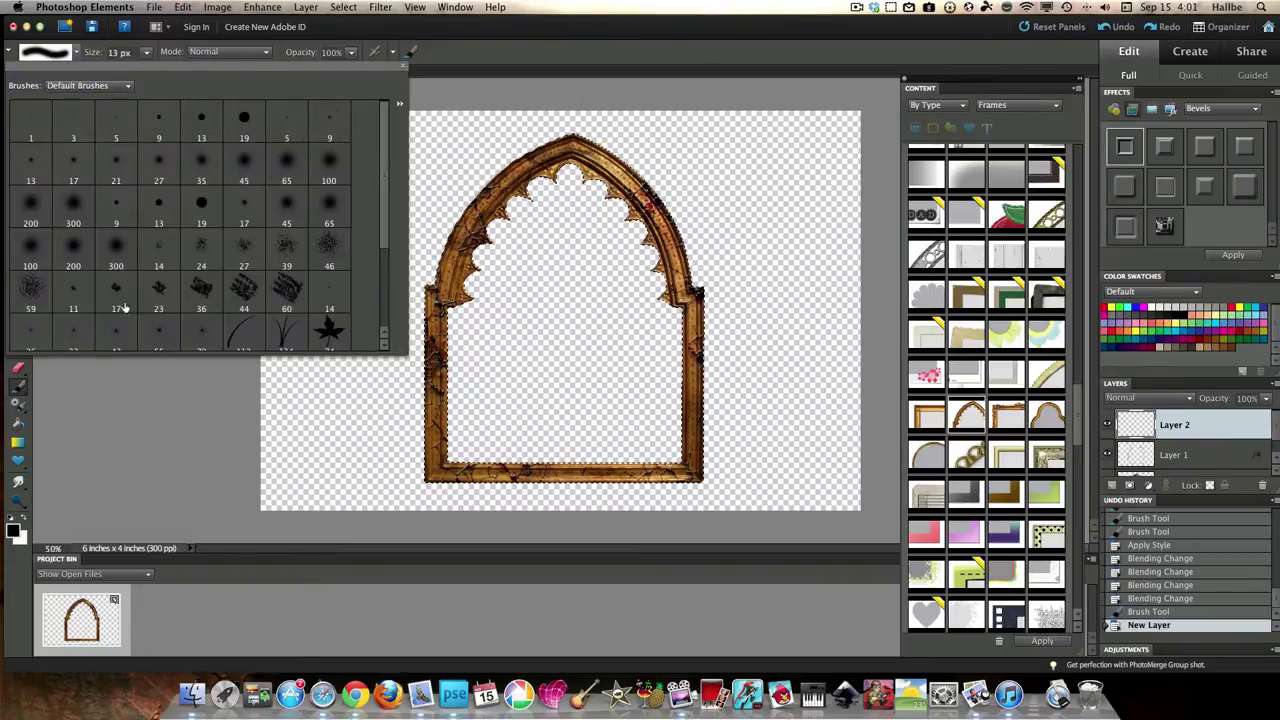
pyautogui.click(243, 247)
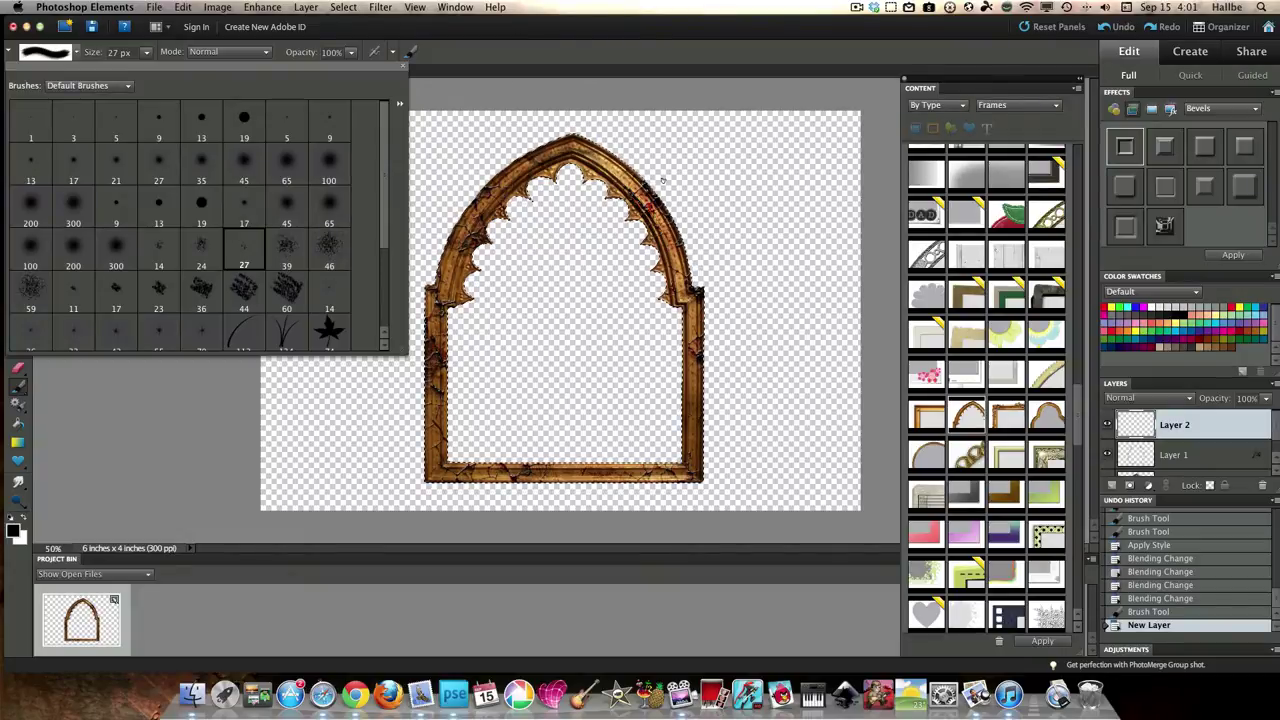
pyautogui.click(286, 284)
pyautogui.click(357, 101)
pyautogui.click(266, 52)
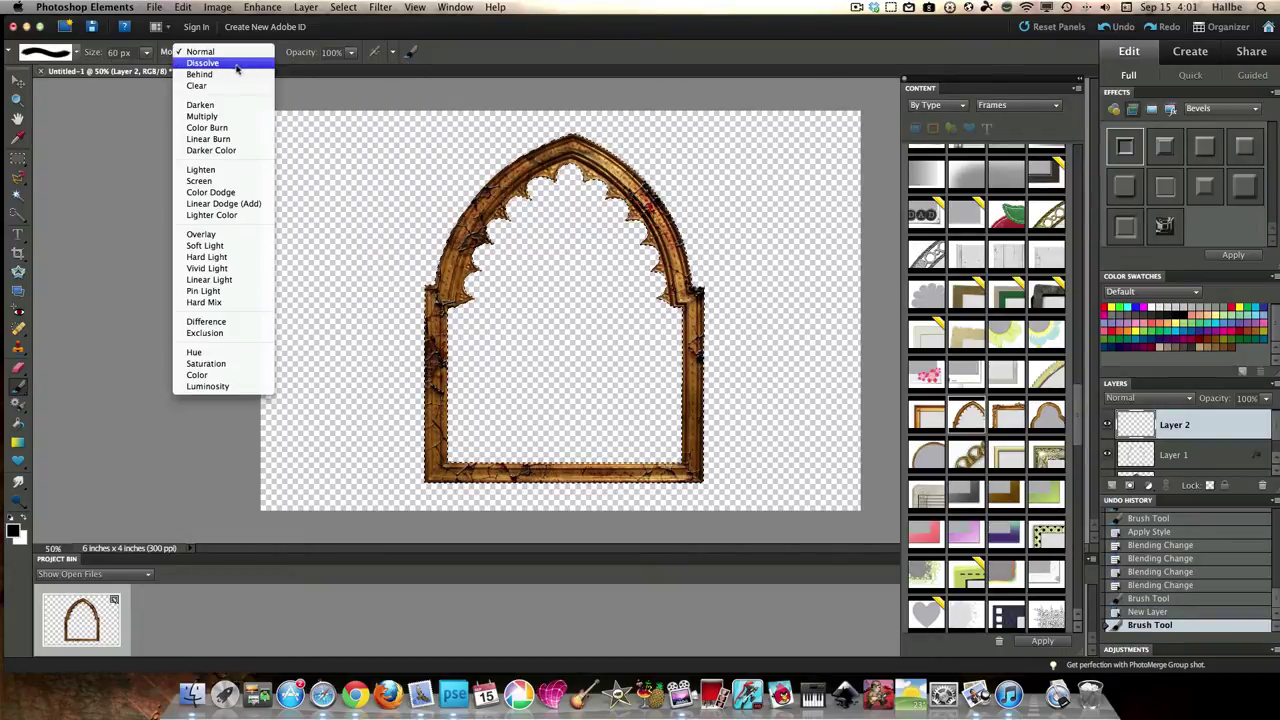
pyautogui.click(218, 235)
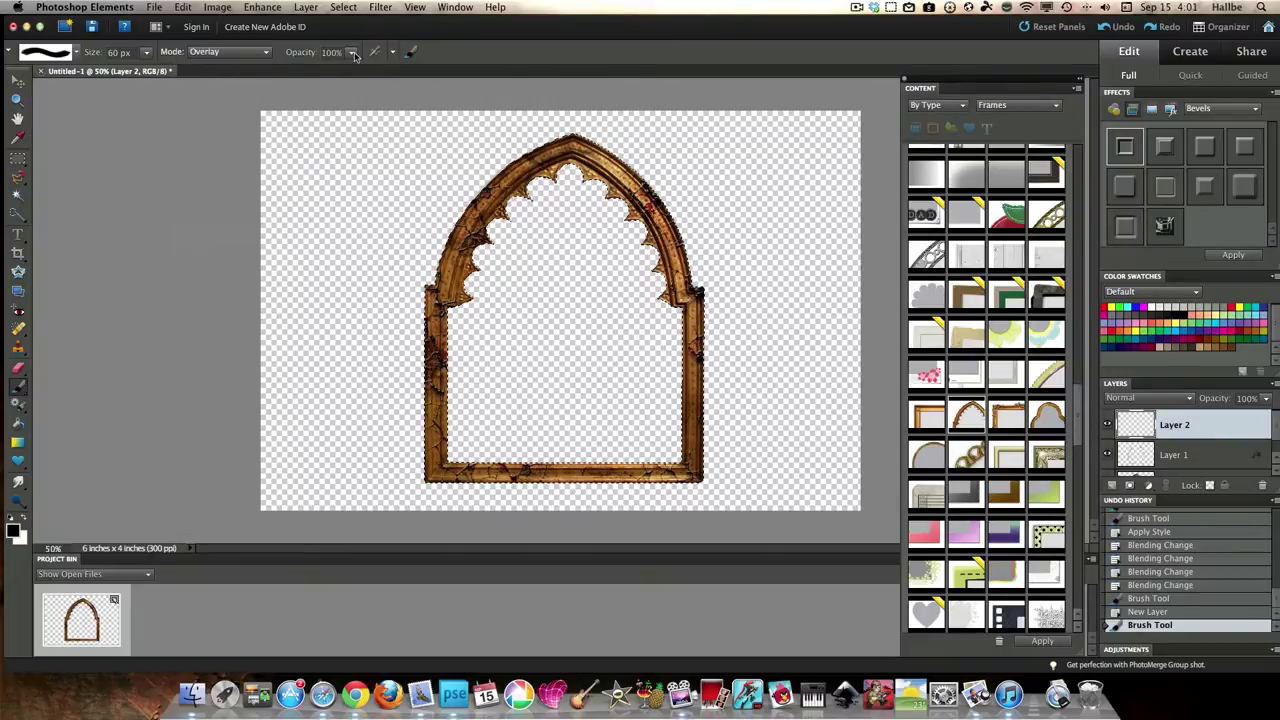
pyautogui.click(351, 52)
pyautogui.click(318, 70)
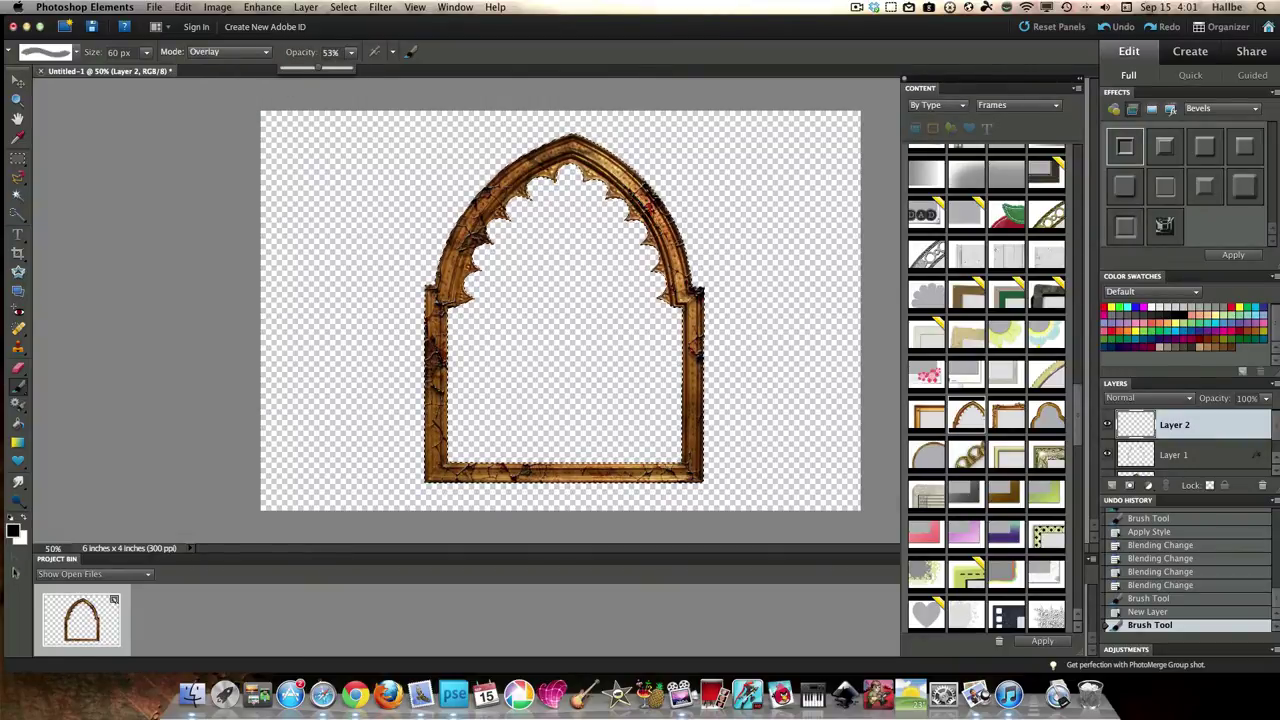
# - Pick teal 23684d and dab it onto the arch top, left side, and right side of the frame
pyautogui.click(13, 531)
pyautogui.click(821, 349)
pyautogui.click(806, 346)
pyautogui.moveTo(970, 372); pyautogui.dragTo(975, 365)
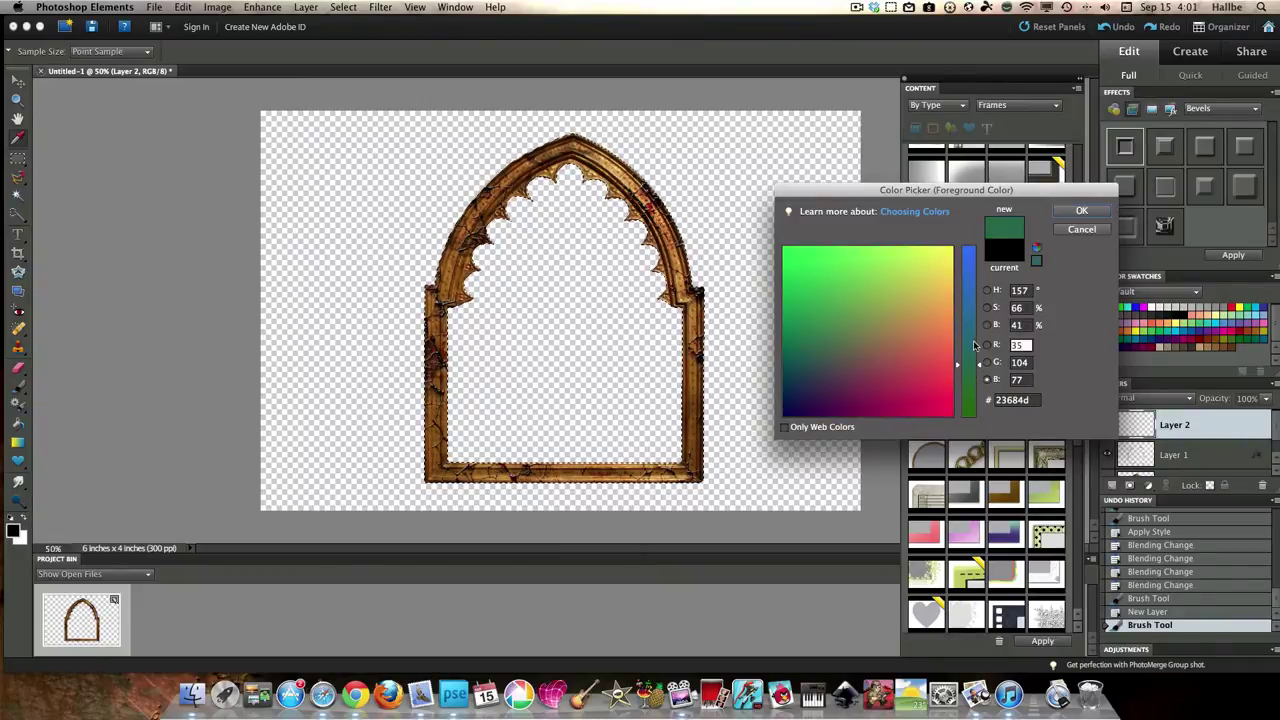
pyautogui.click(1081, 211)
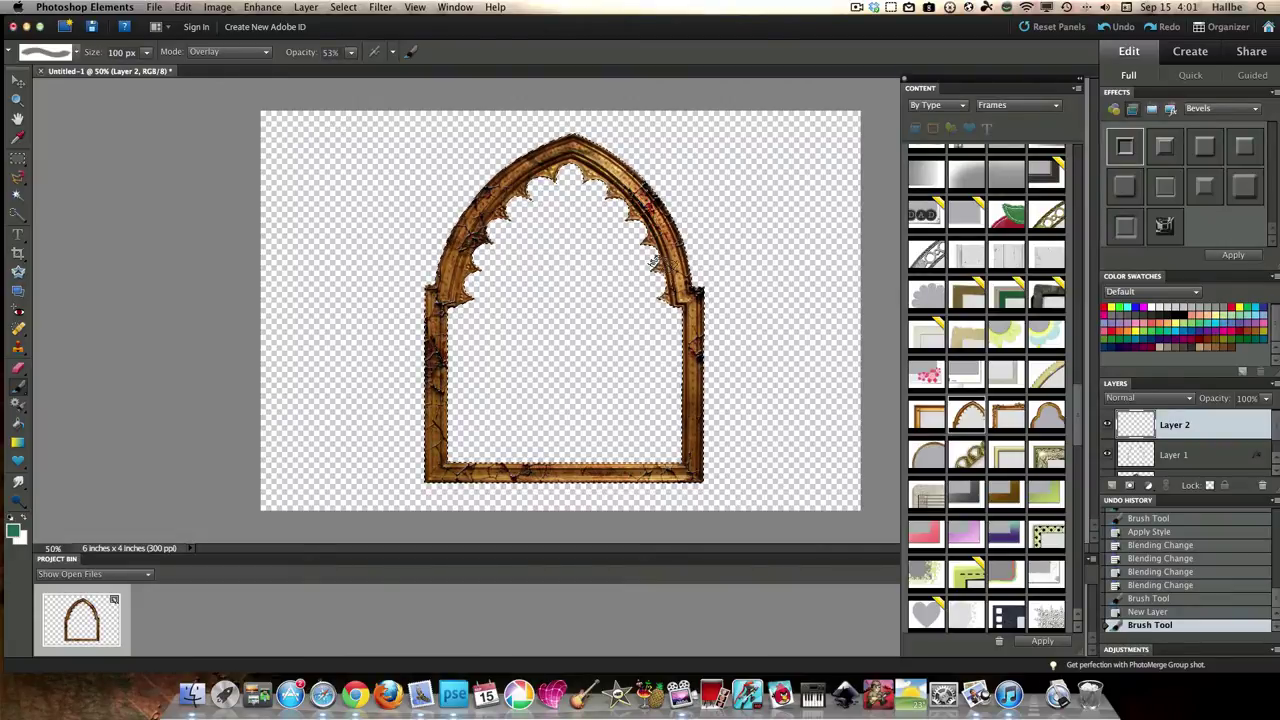
pyautogui.click(692, 262)
pyautogui.click(655, 400)
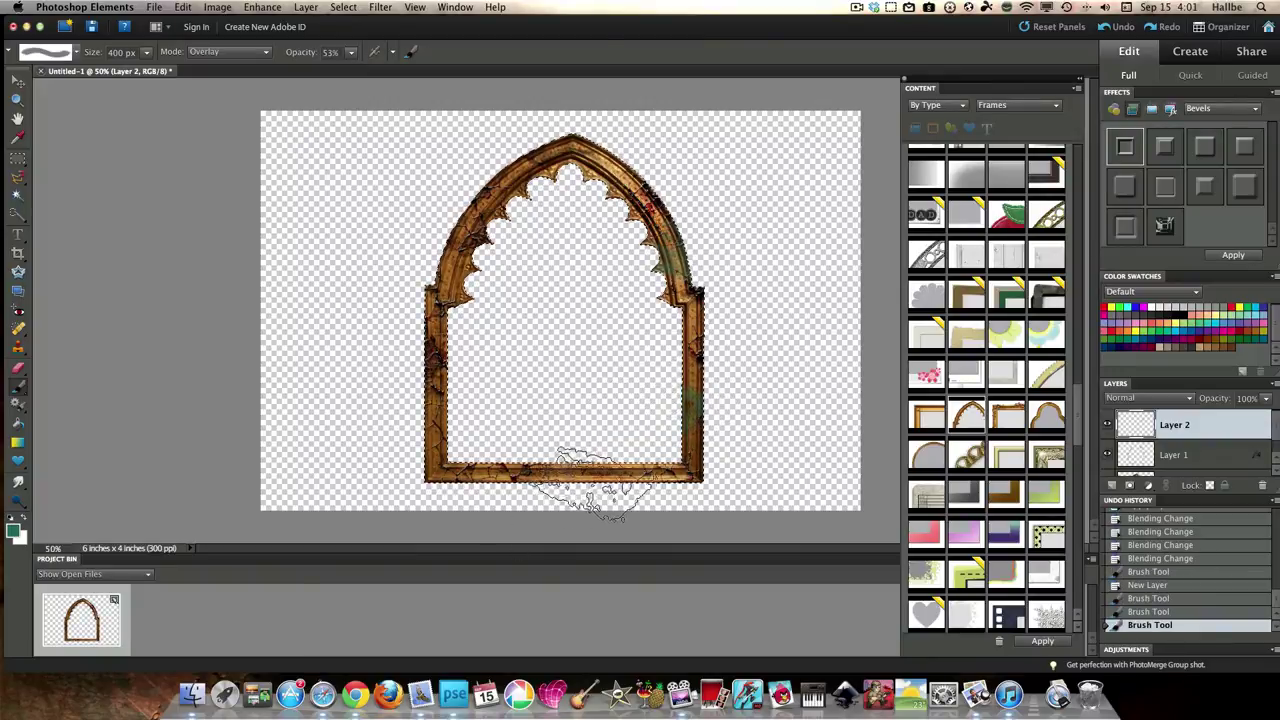
pyautogui.click(360, 490)
pyautogui.click(514, 271)
pyautogui.click(430, 418)
pyautogui.click(525, 120)
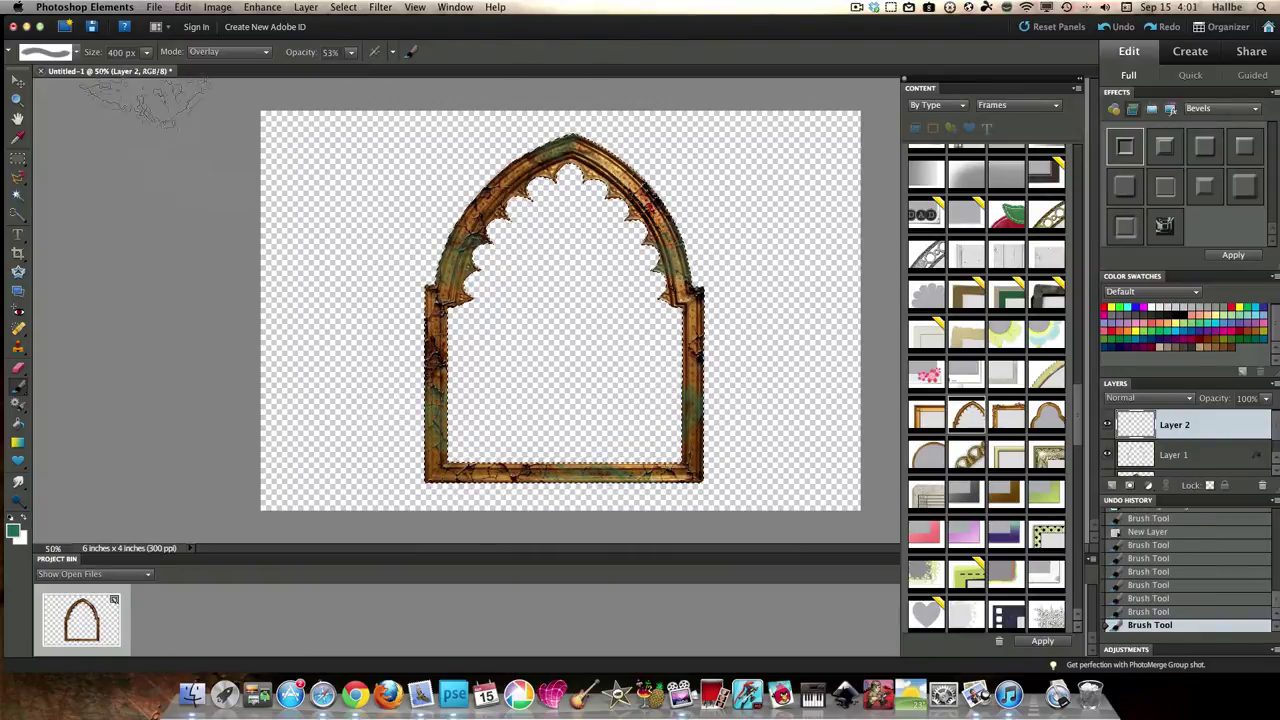
# - Pick a rust red and dab it onto the arch's right edge, left edge, and top
pyautogui.click(14, 530)
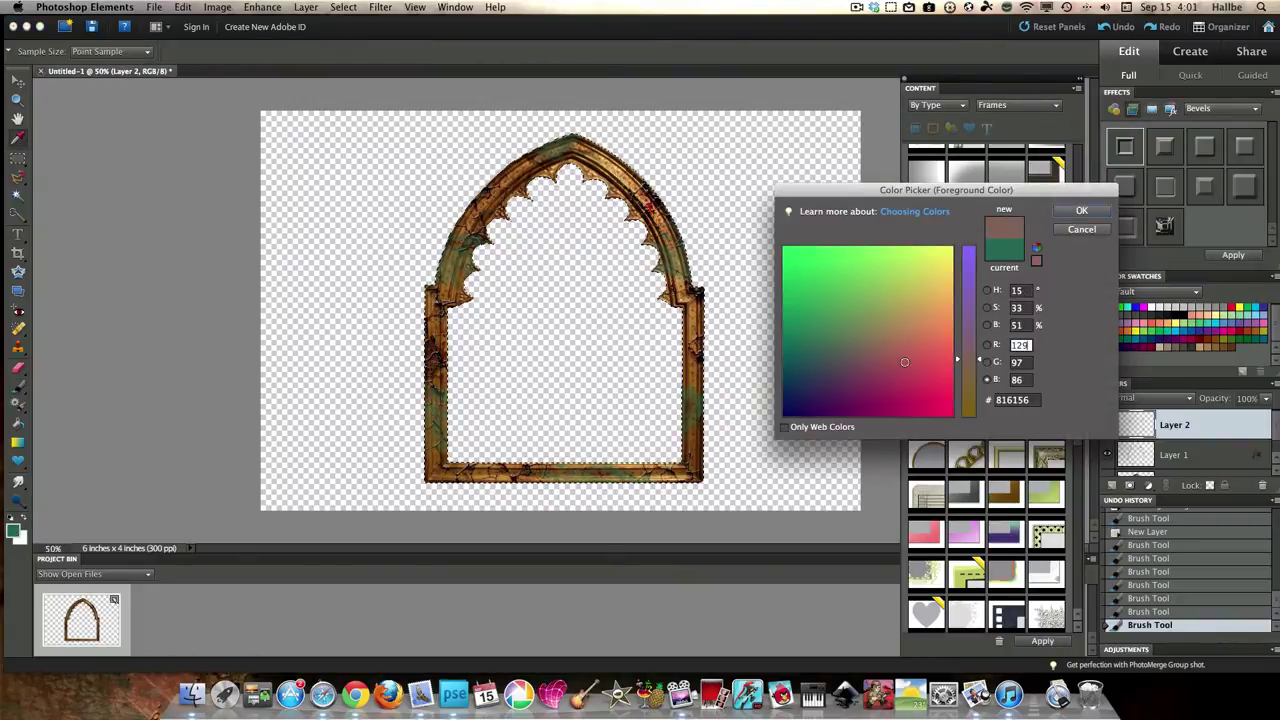
pyautogui.moveTo(904, 362)
pyautogui.mouseDown()
pyautogui.moveTo(897, 372)
pyautogui.moveTo(924, 384)
pyautogui.mouseUp()
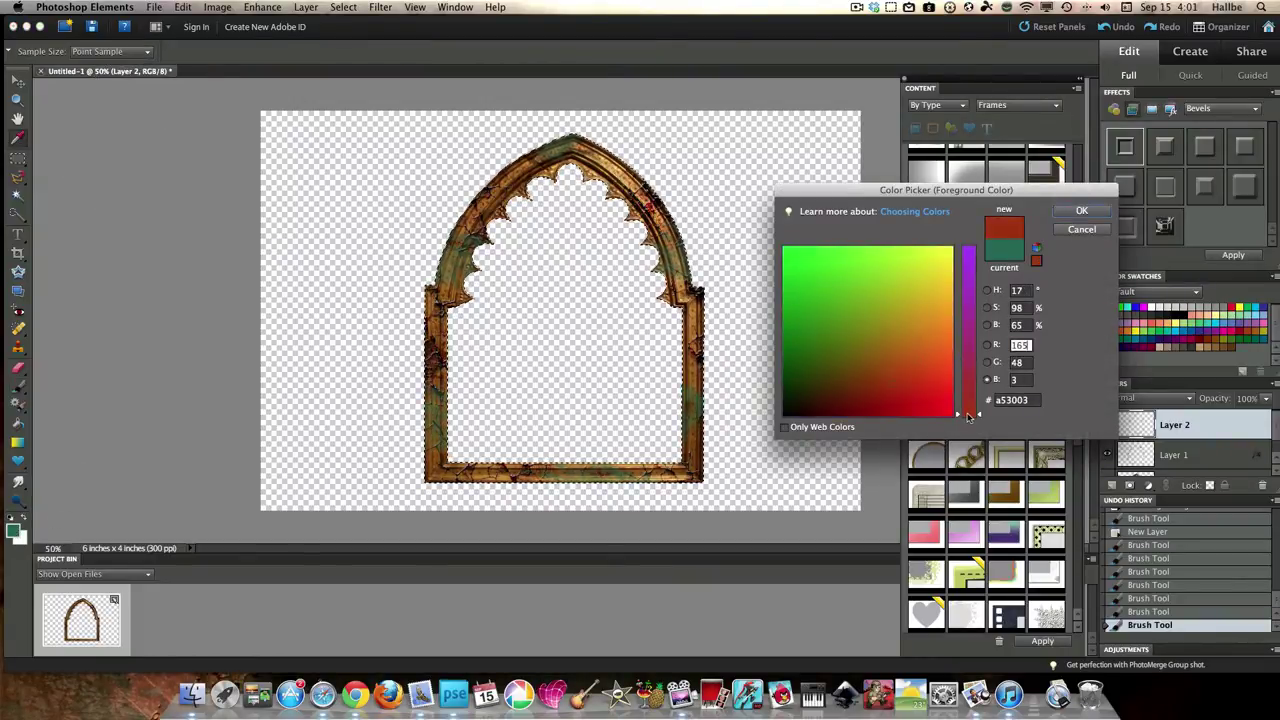
pyautogui.click(1081, 210)
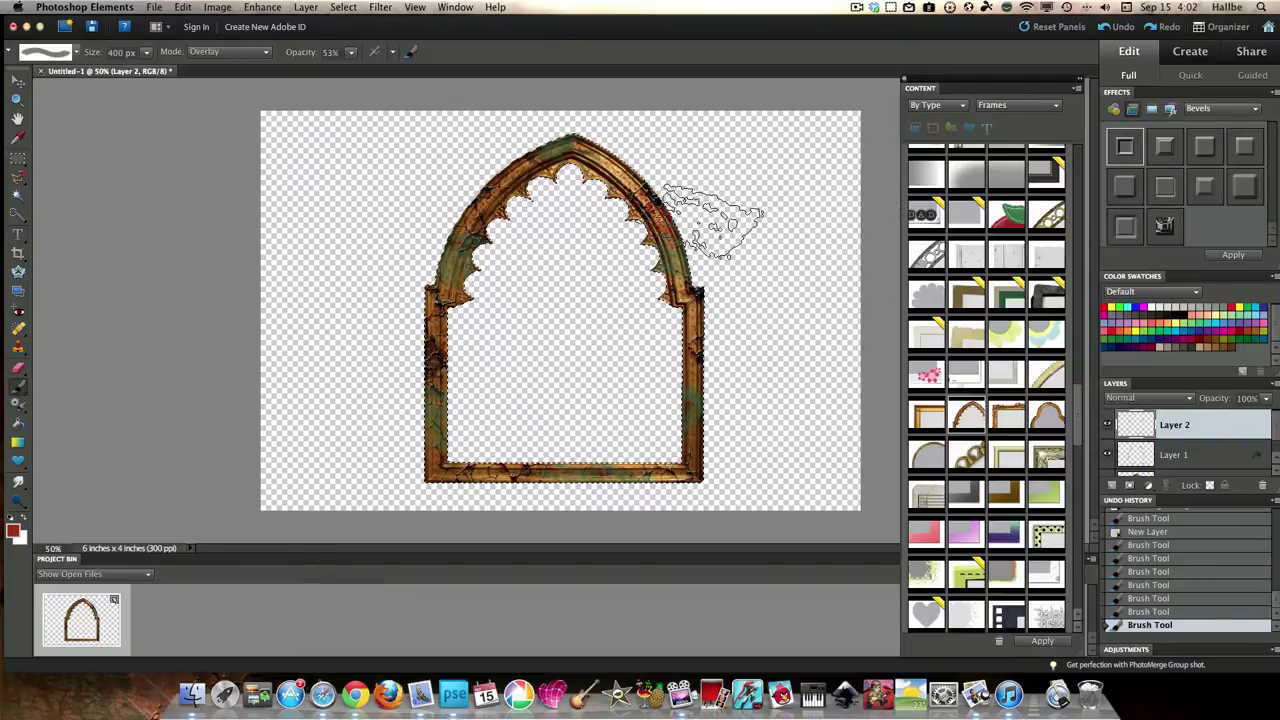
pyautogui.click(713, 222)
pyautogui.click(433, 361)
pyautogui.click(552, 168)
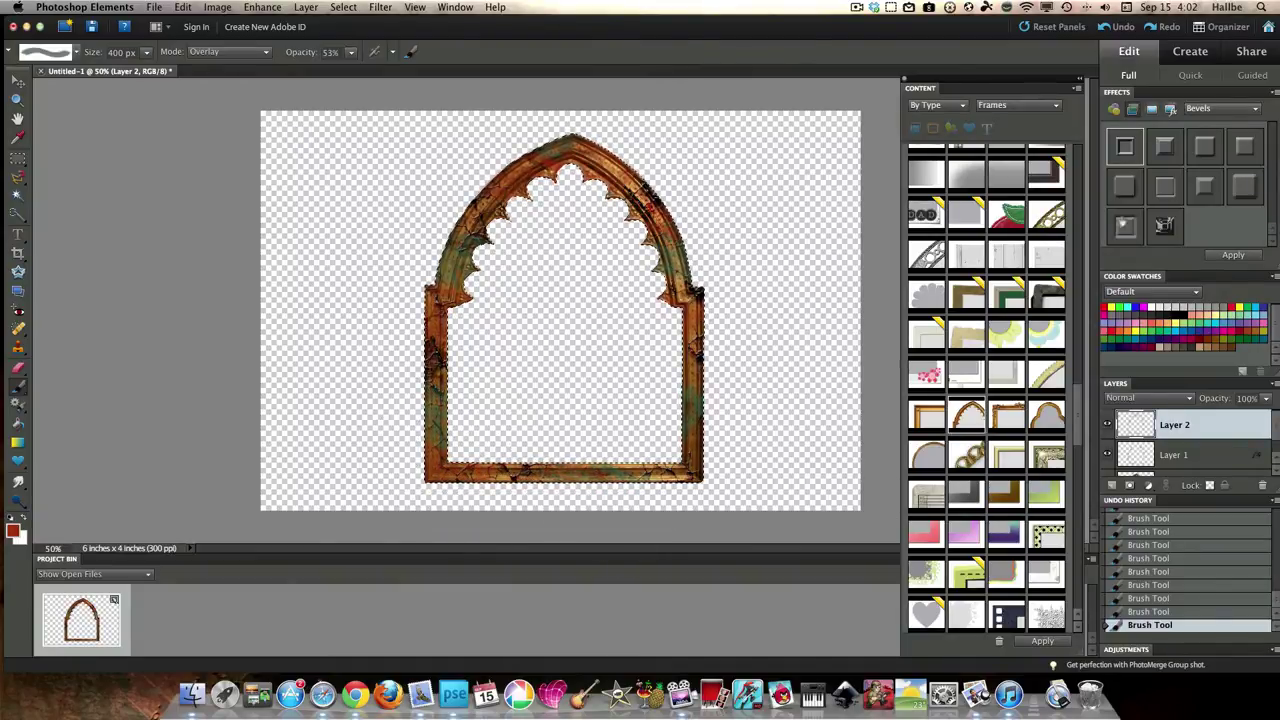
# - Try Overlay, Screen, Multiply, Pin Light, Difference and Linear Light on Layer 2, settling on Linear Burn
pyautogui.click(1182, 400)
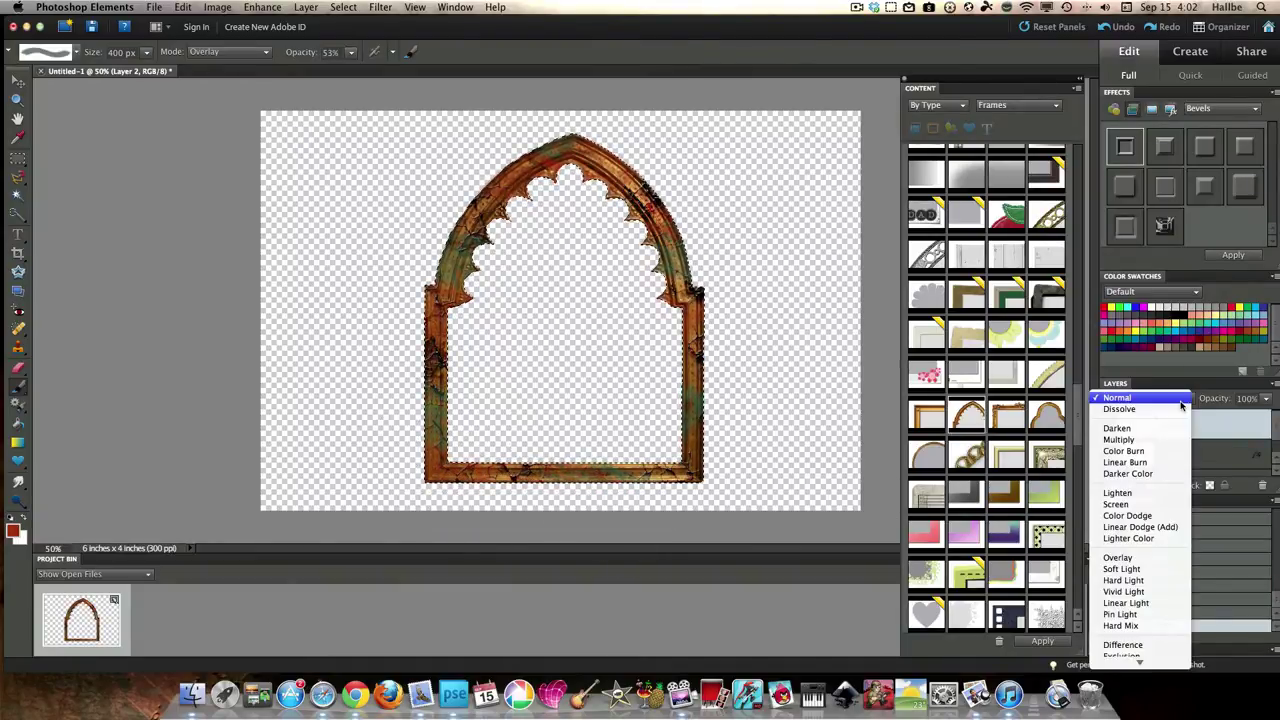
pyautogui.click(1118, 557)
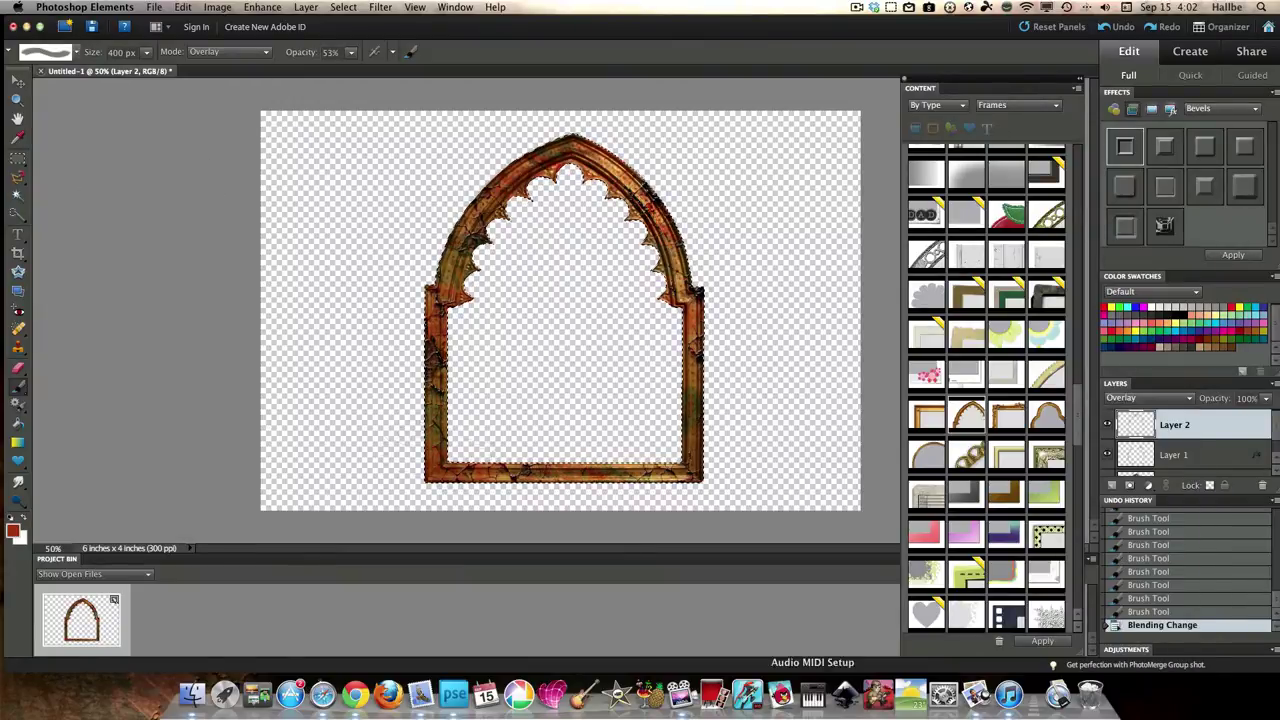
pyautogui.click(1157, 399)
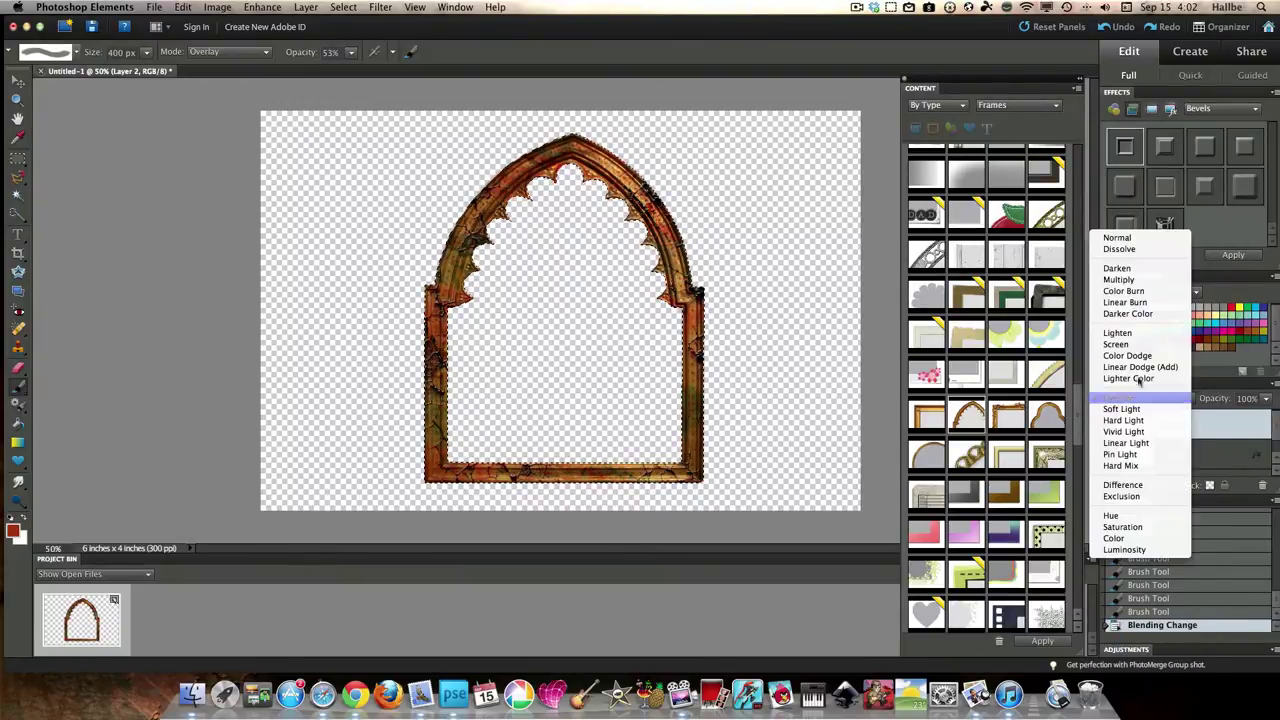
pyautogui.click(1148, 347)
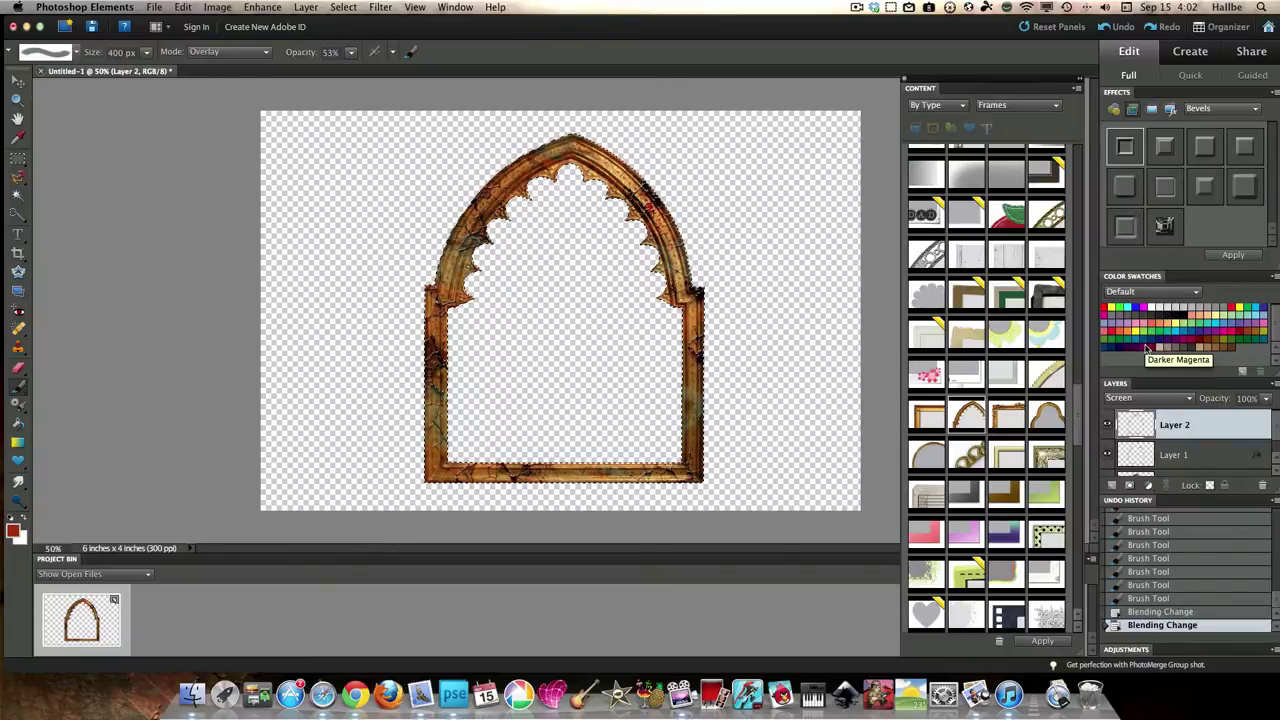
pyautogui.click(1158, 401)
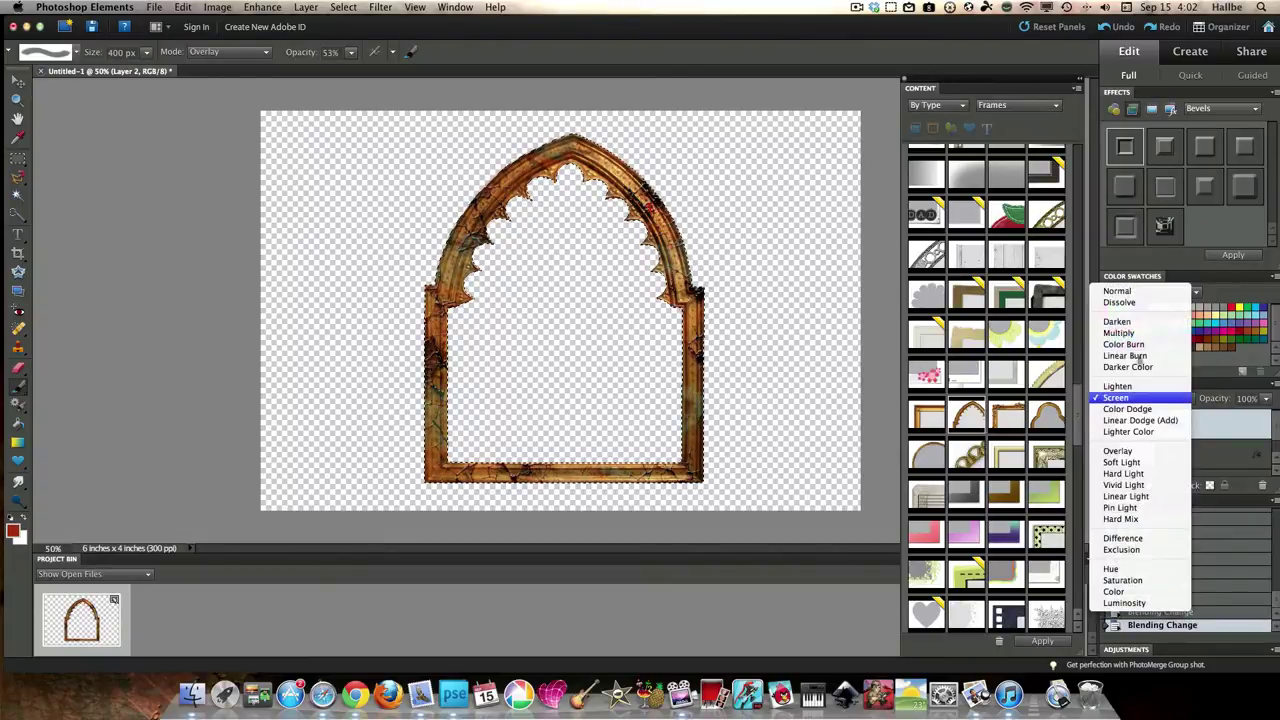
pyautogui.click(1143, 333)
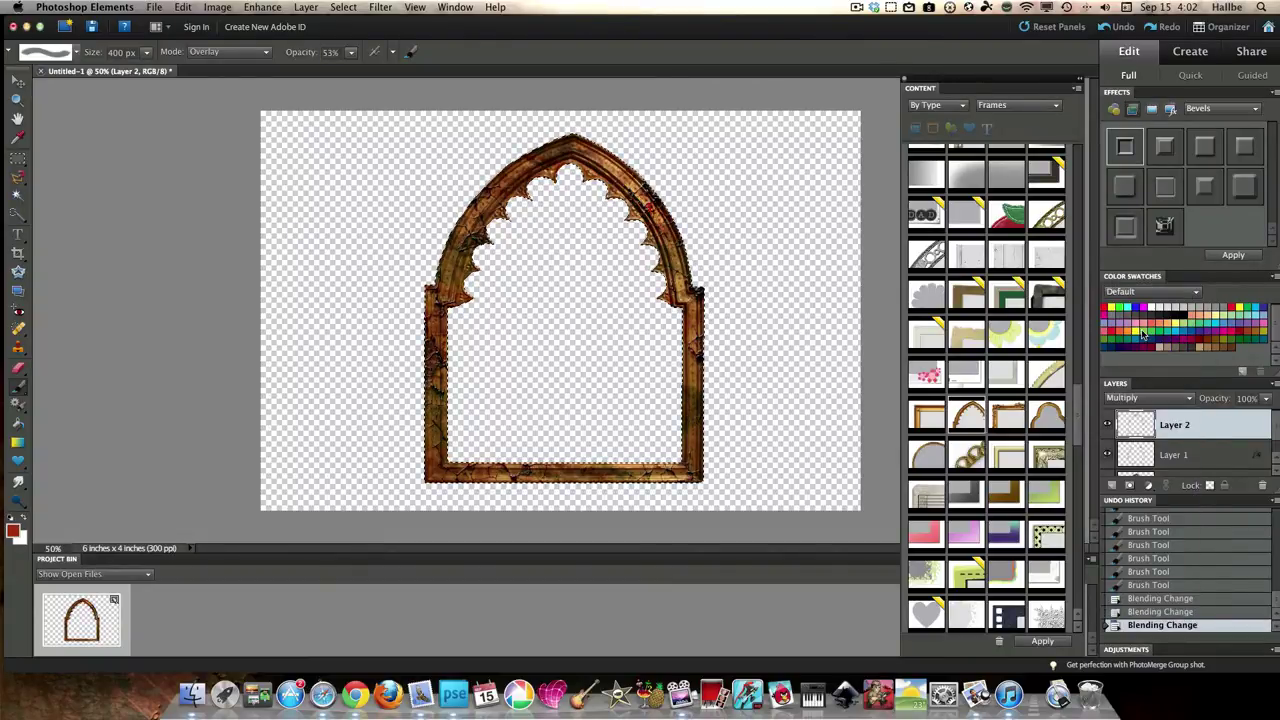
pyautogui.click(1170, 400)
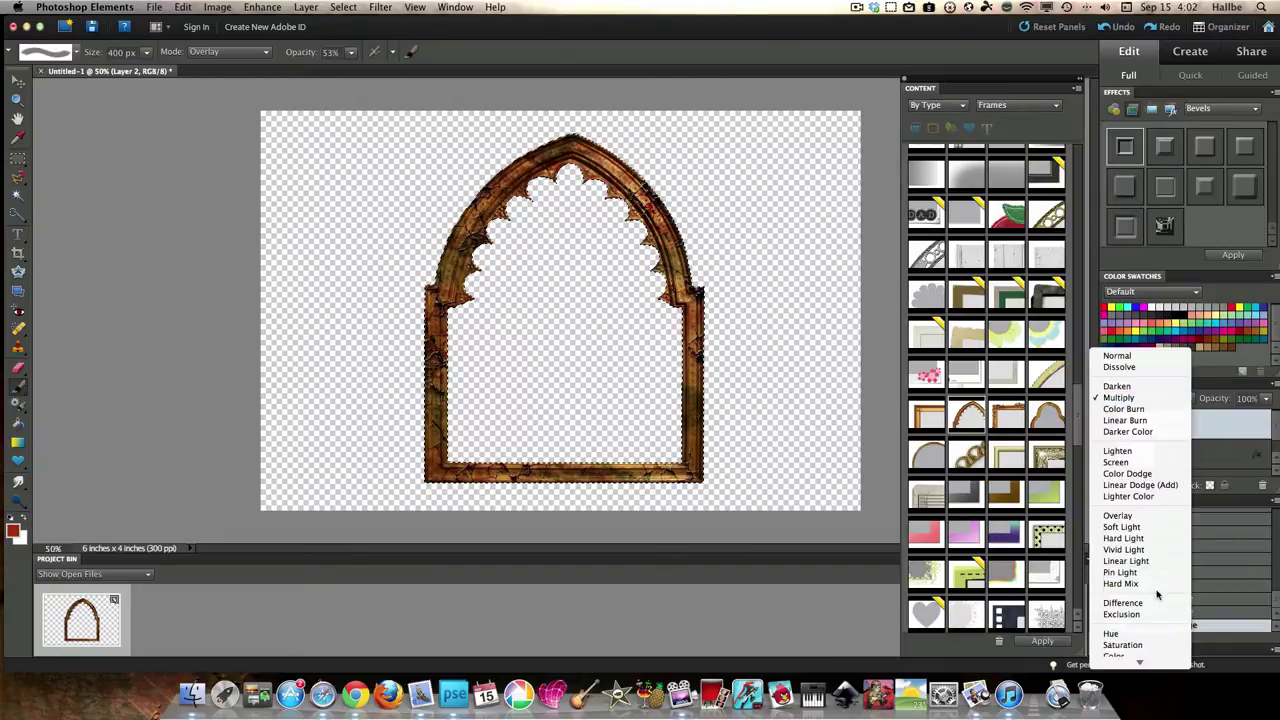
pyautogui.click(1120, 572)
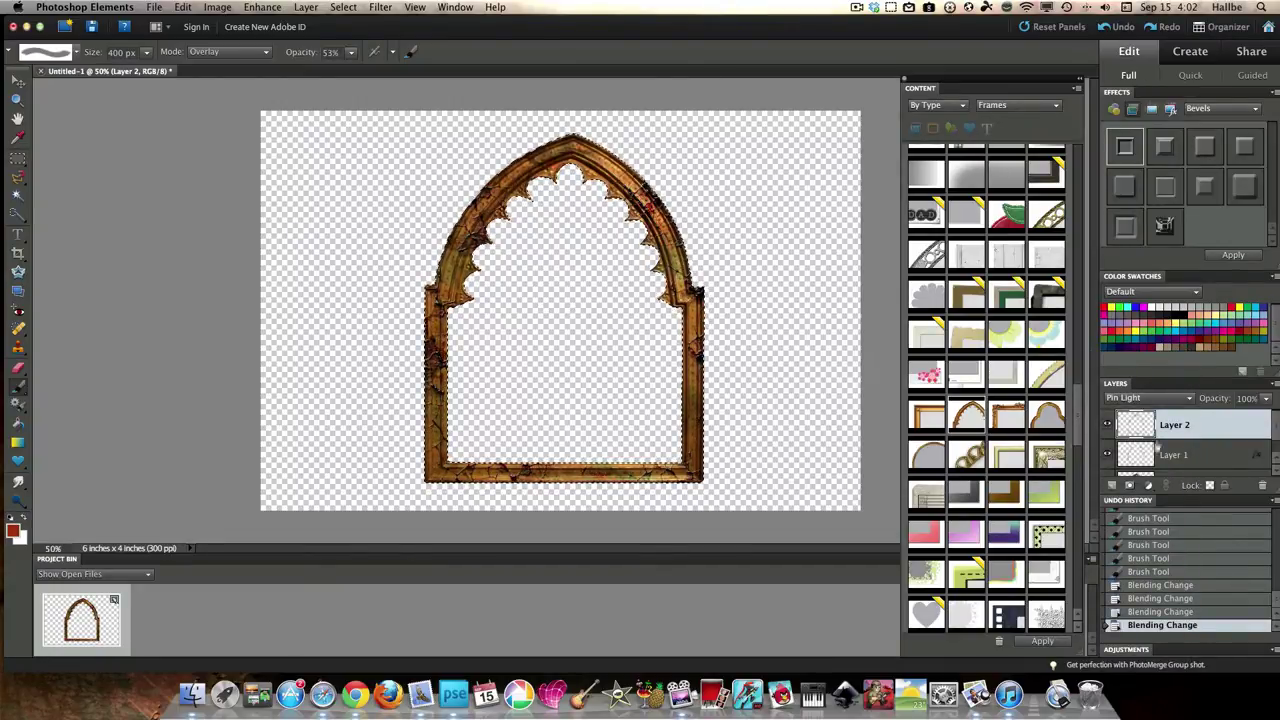
pyautogui.click(1150, 399)
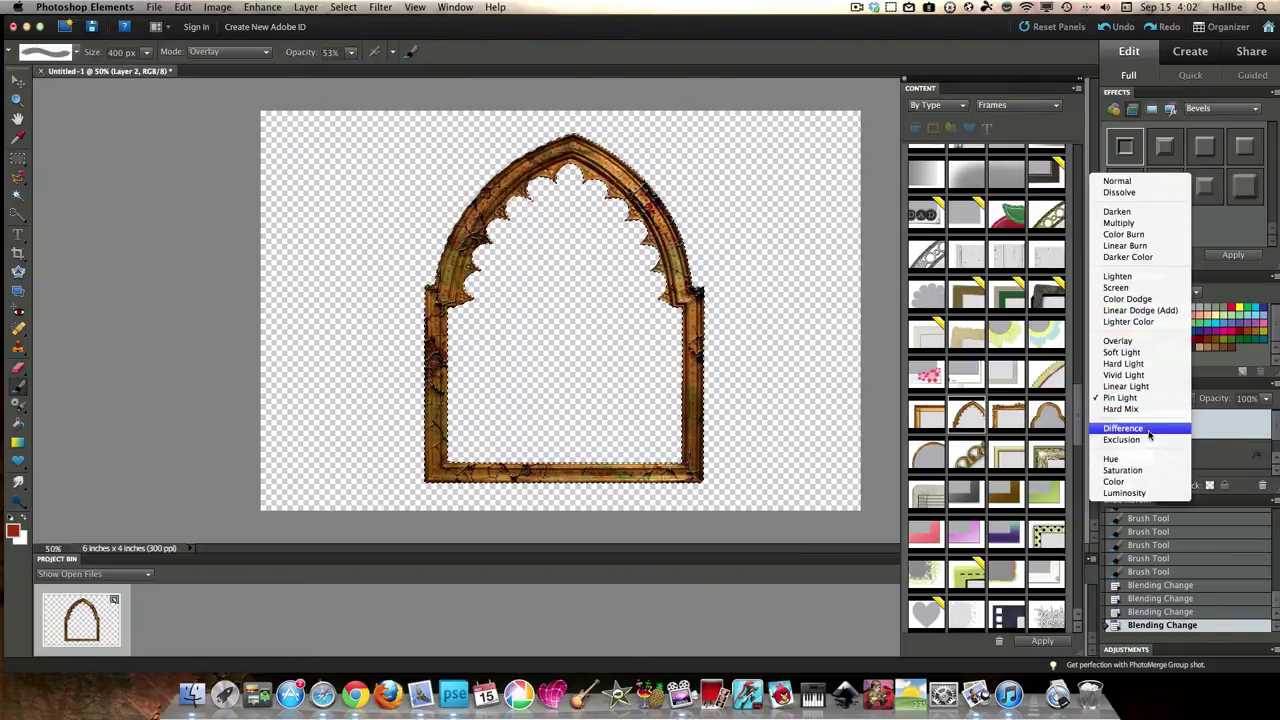
pyautogui.click(1145, 424)
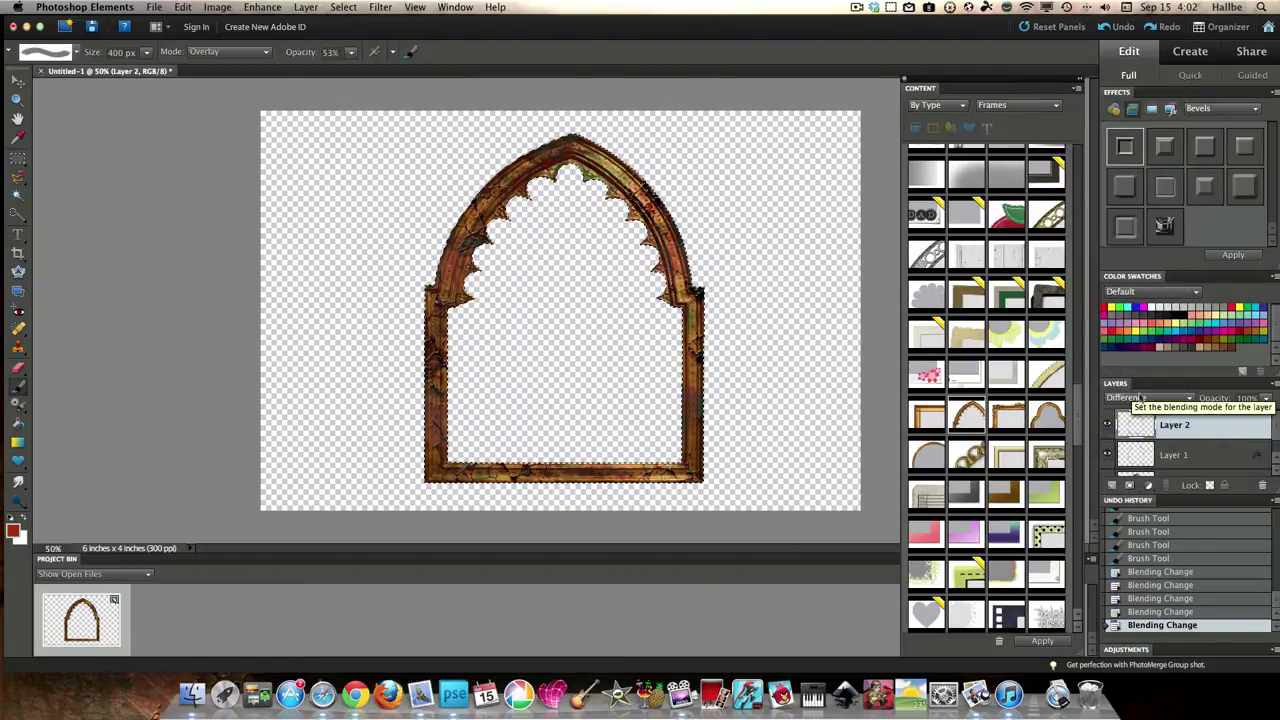
pyautogui.click(1128, 398)
pyautogui.click(1123, 357)
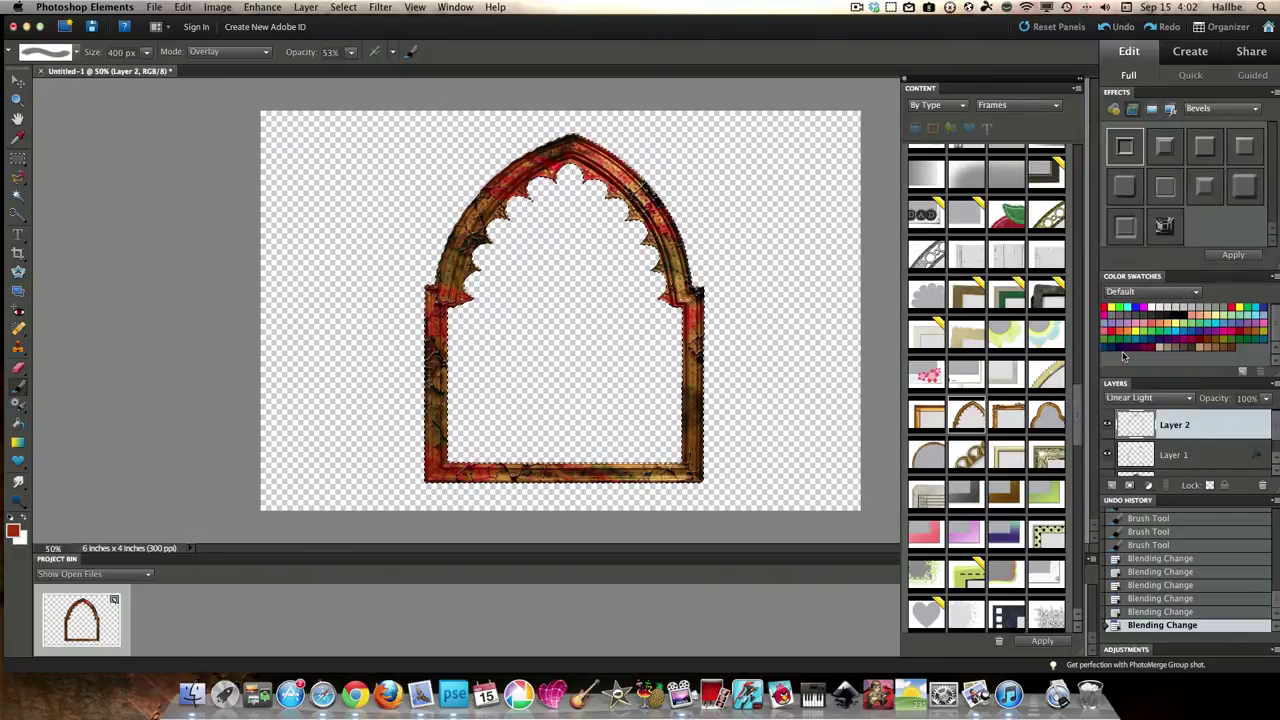
pyautogui.click(1130, 398)
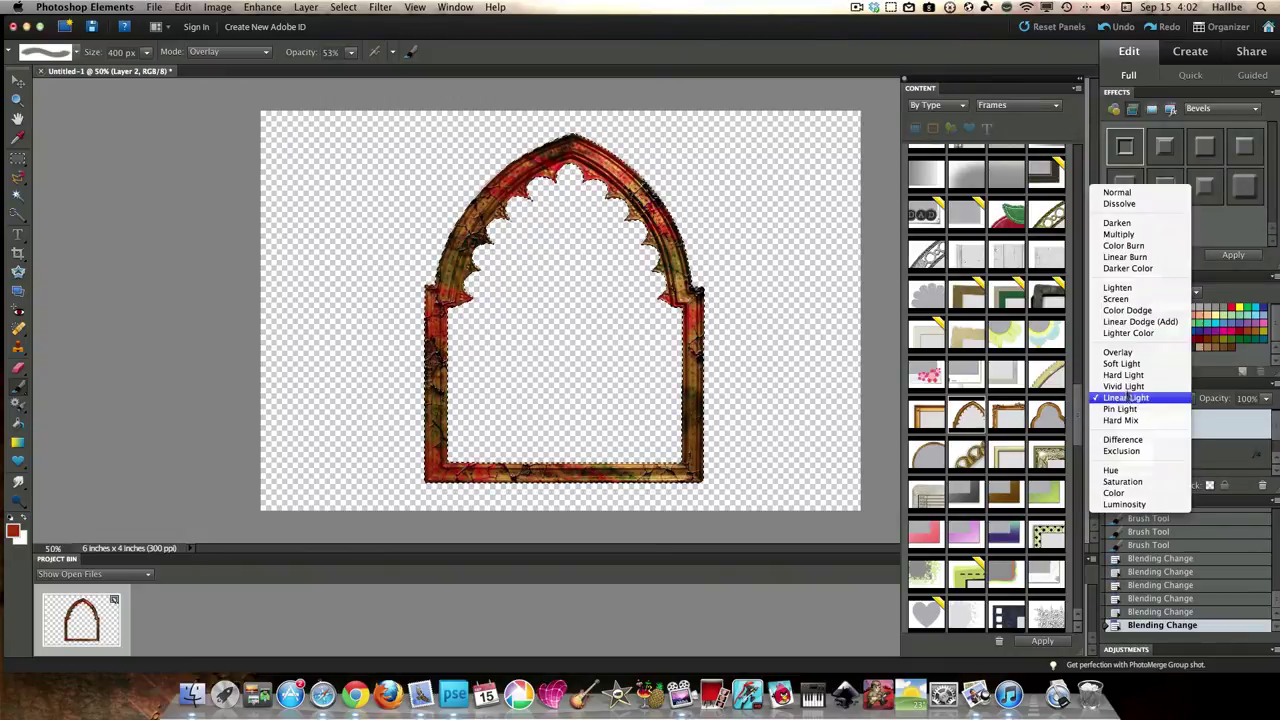
pyautogui.click(1148, 257)
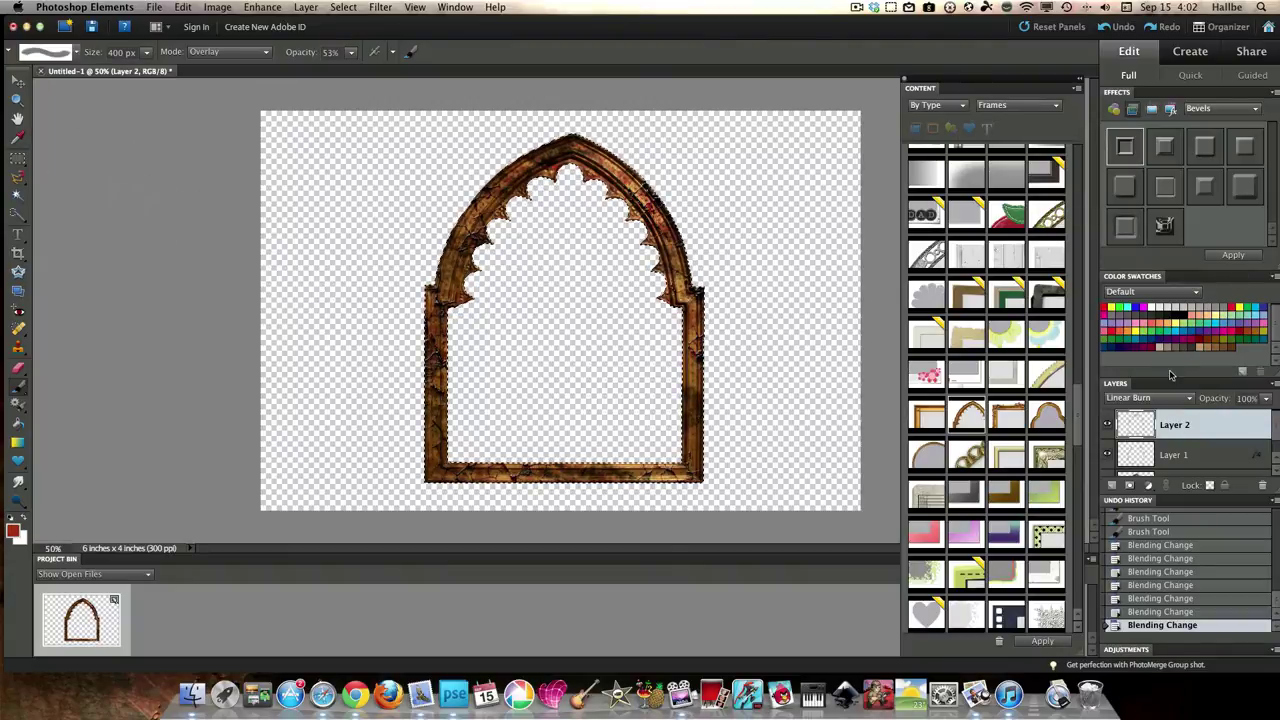
pyautogui.rightClick(1146, 422)
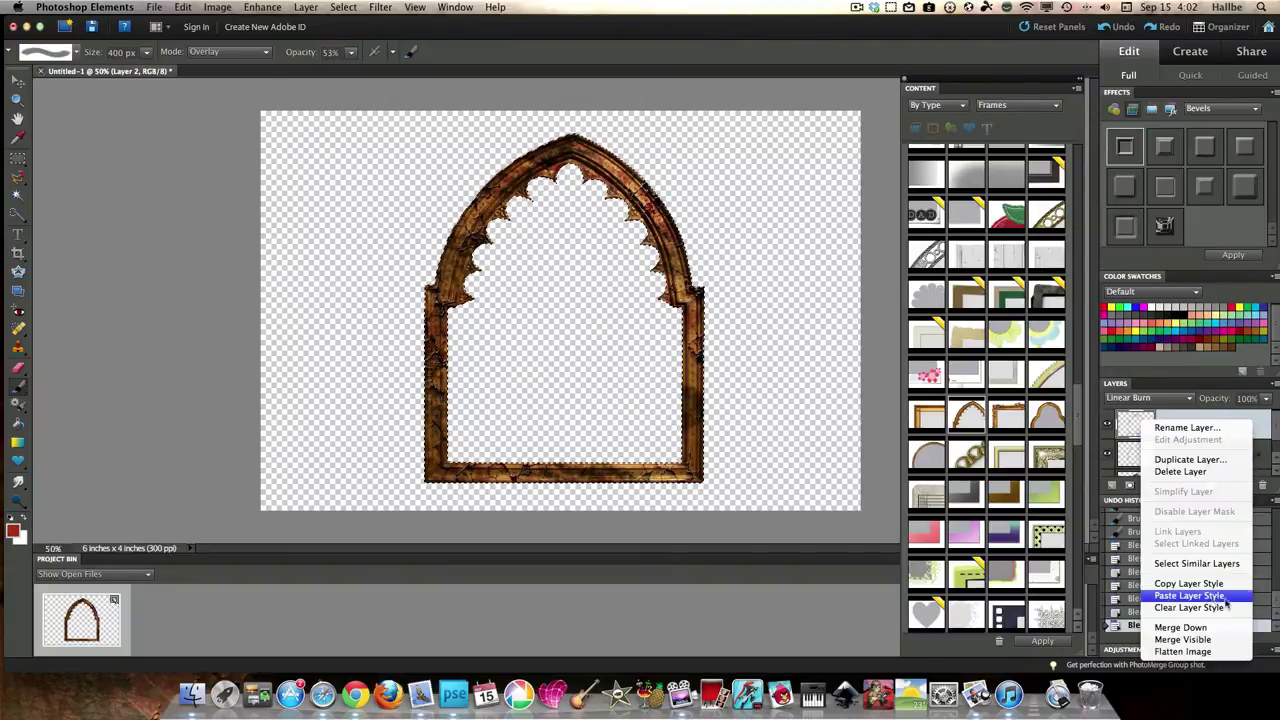
# - Merge Visible into Layer 2, Deselect, and create a new empty Layer 3
pyautogui.click(1182, 639)
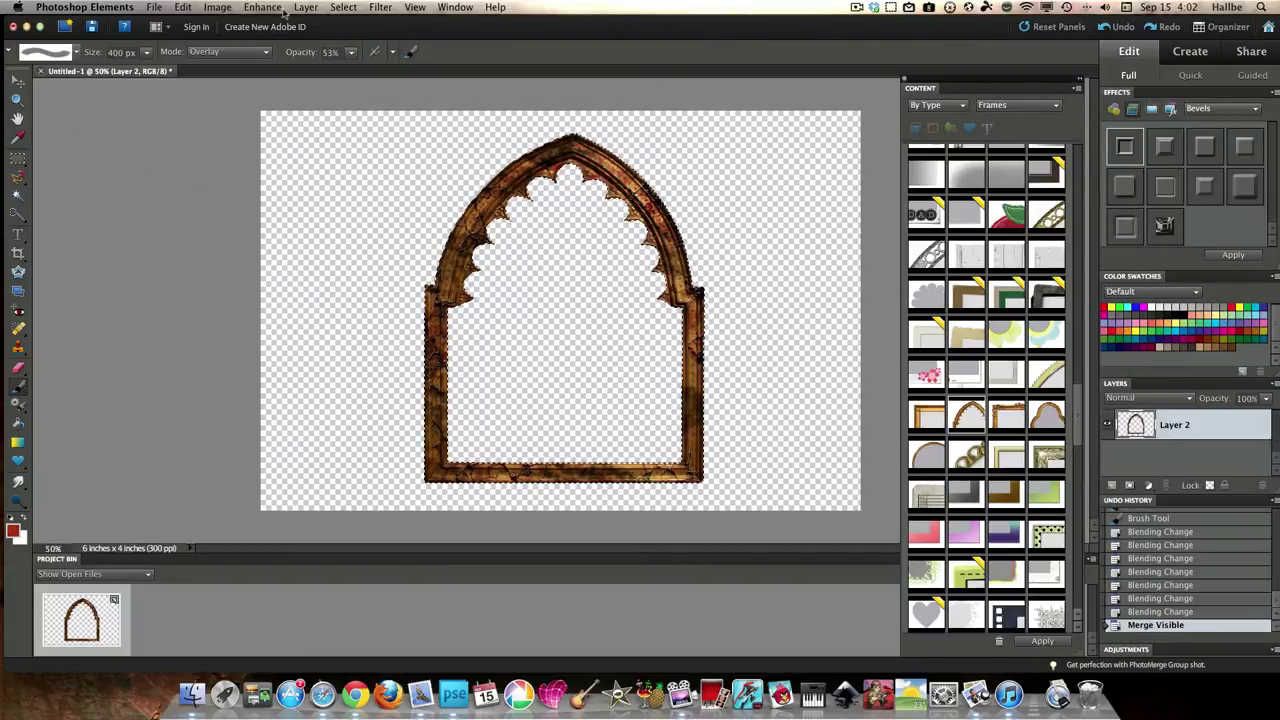
pyautogui.click(343, 7)
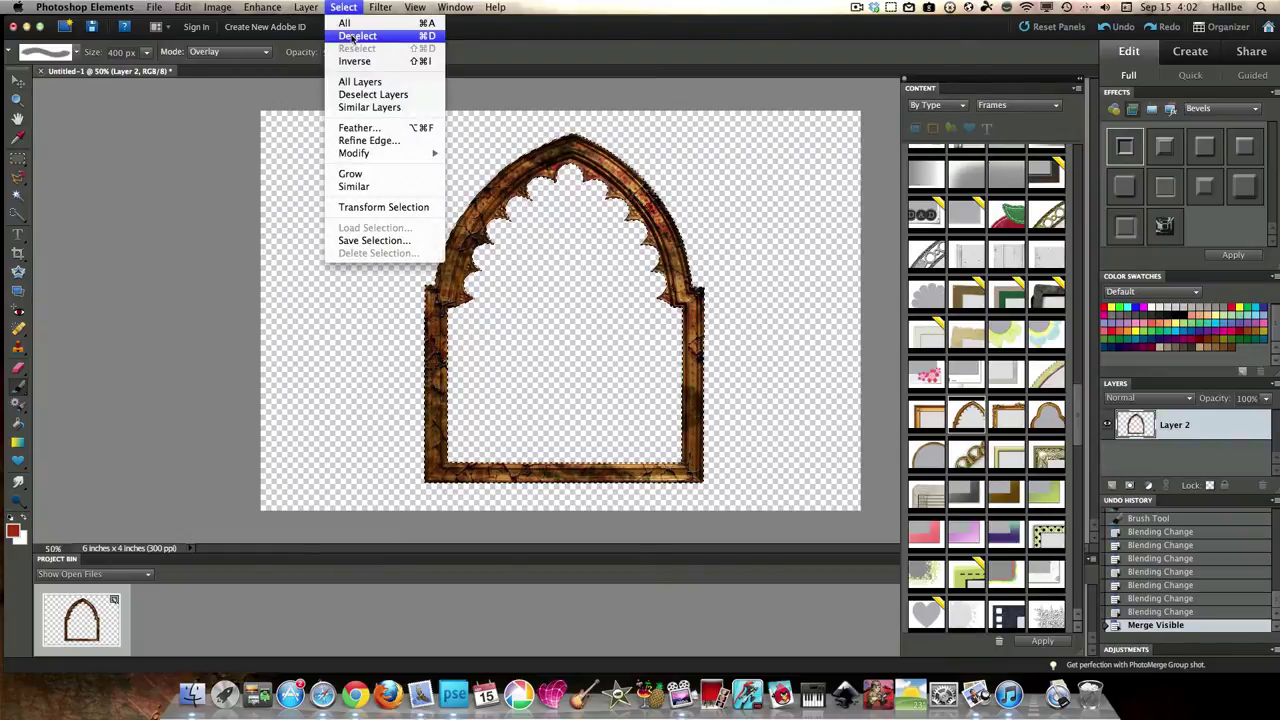
pyautogui.click(357, 35)
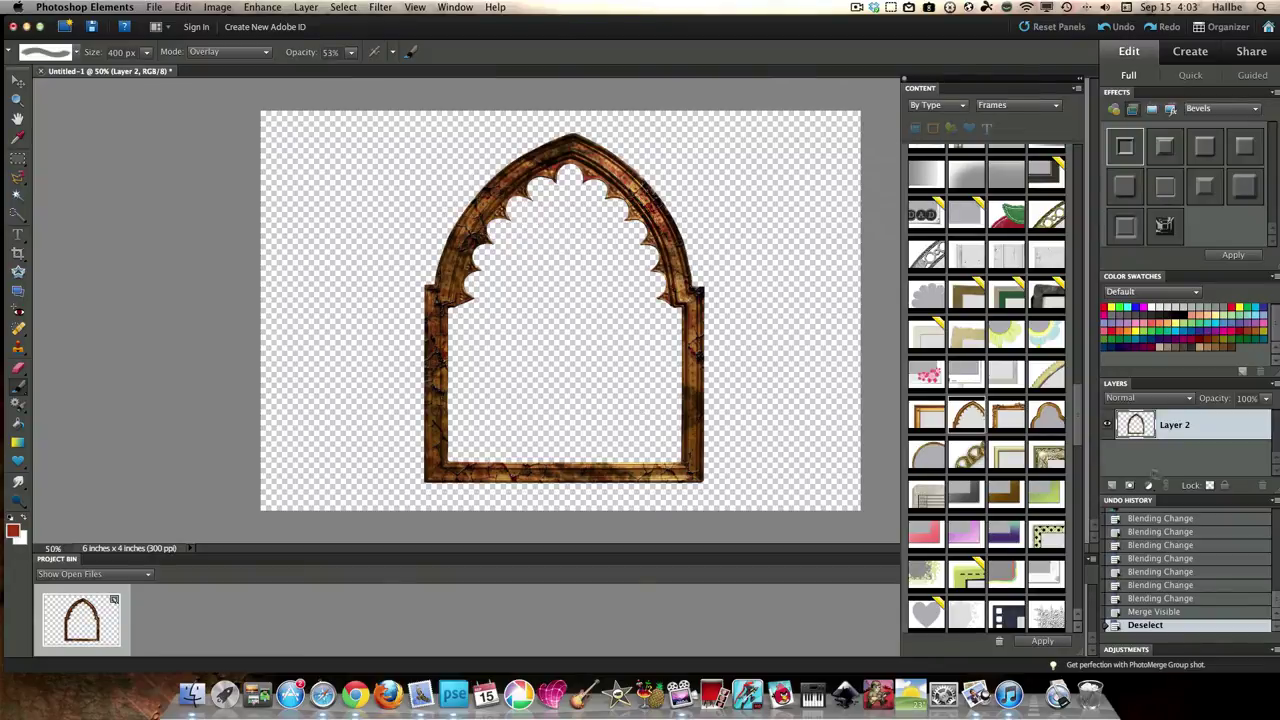
pyautogui.click(1113, 486)
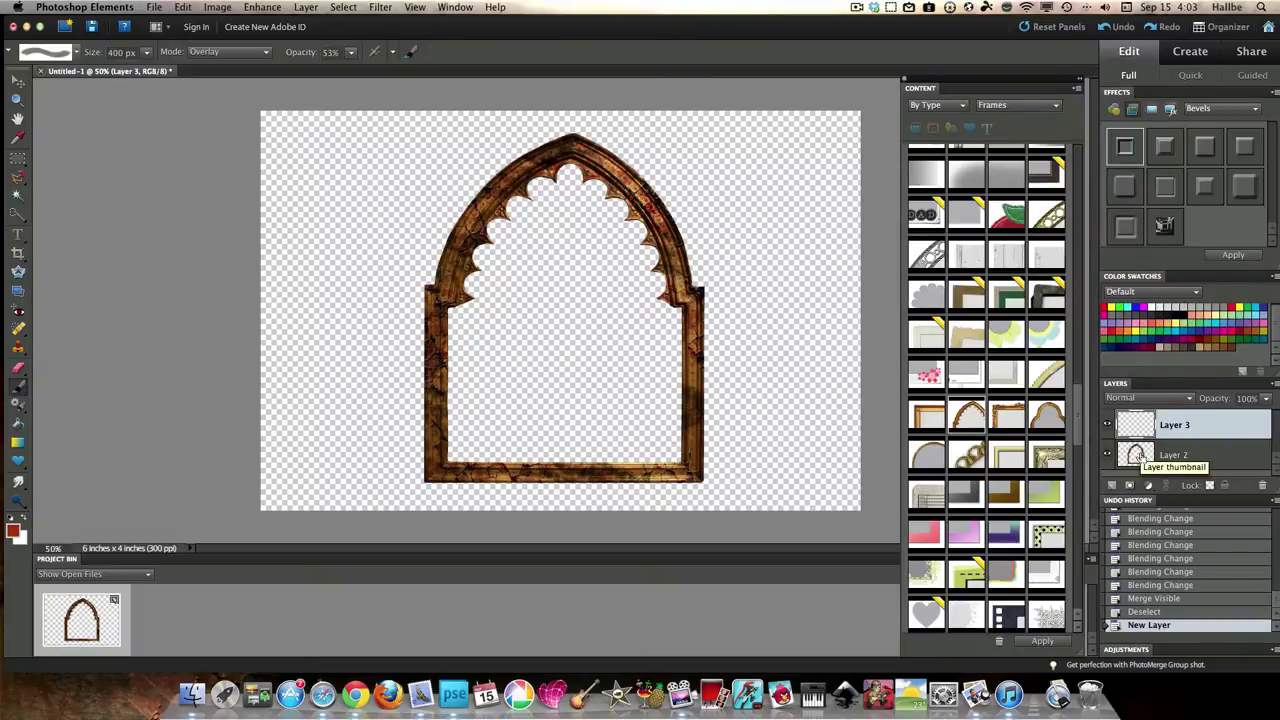
# - Load the frame's selection and Paint Bucket fill it white on Layer 3
pyautogui.keyDown('super'); pyautogui.click(1140, 454); pyautogui.keyUp('super')
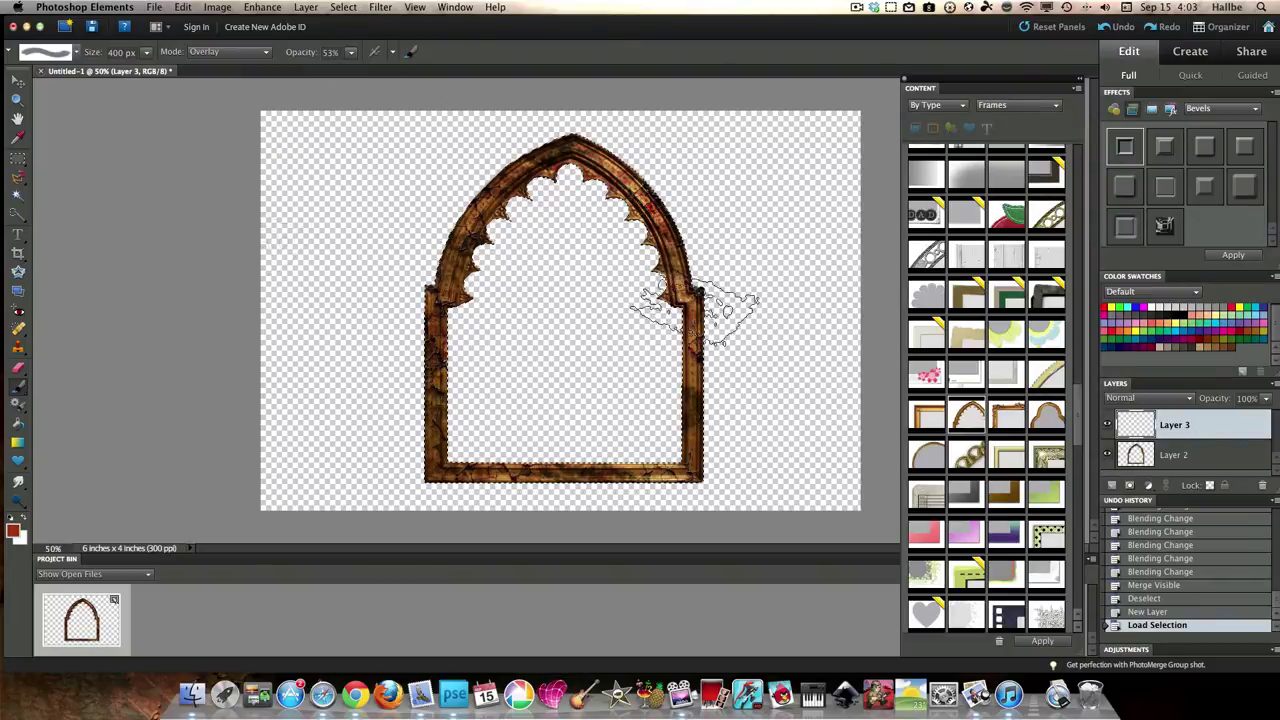
pyautogui.click(12, 519)
pyautogui.press('x')
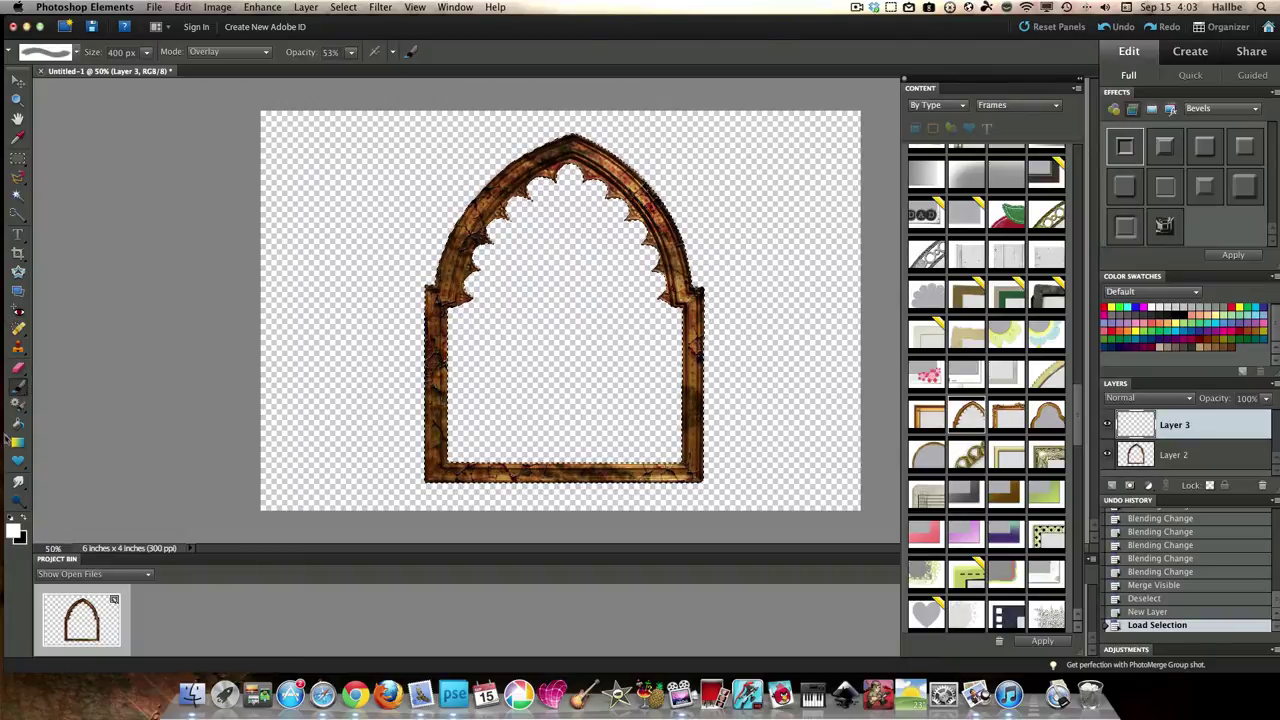
pyautogui.press('k')
pyautogui.click(526, 170)
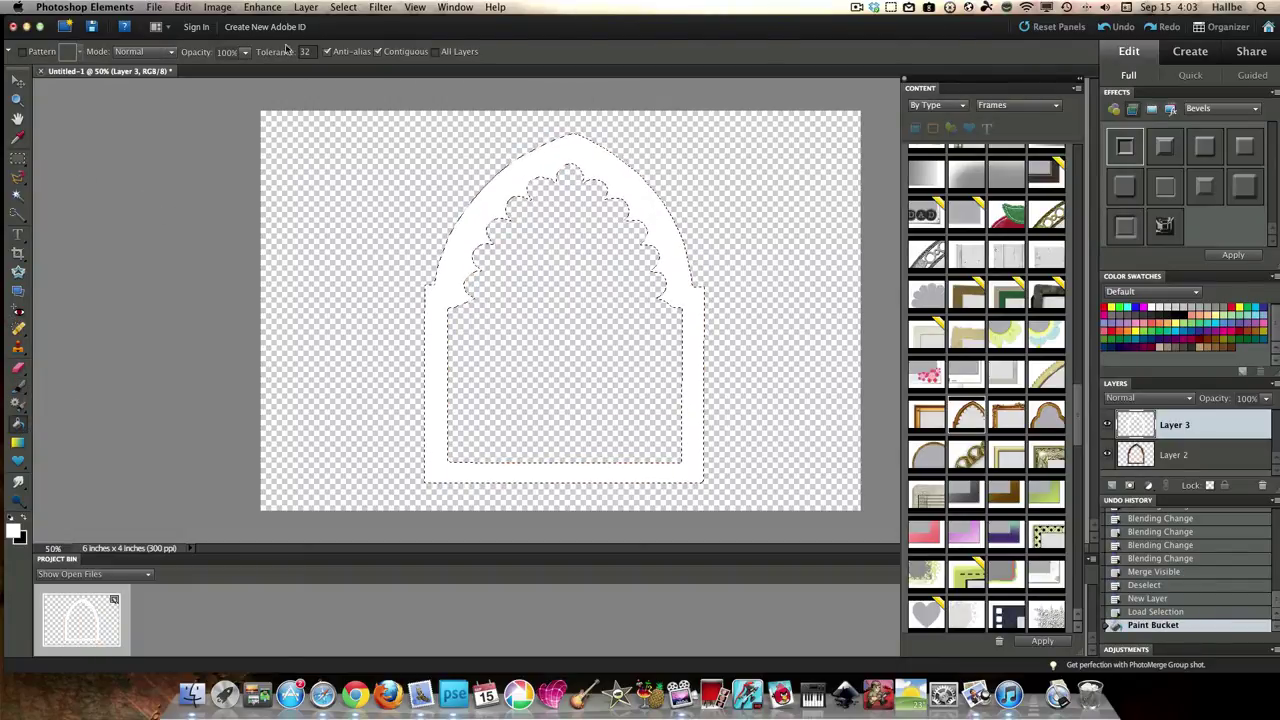
# - Deselect, fill the arch interior and leftover specks white, move the frame layer above, and select the white arch
pyautogui.click(343, 7)
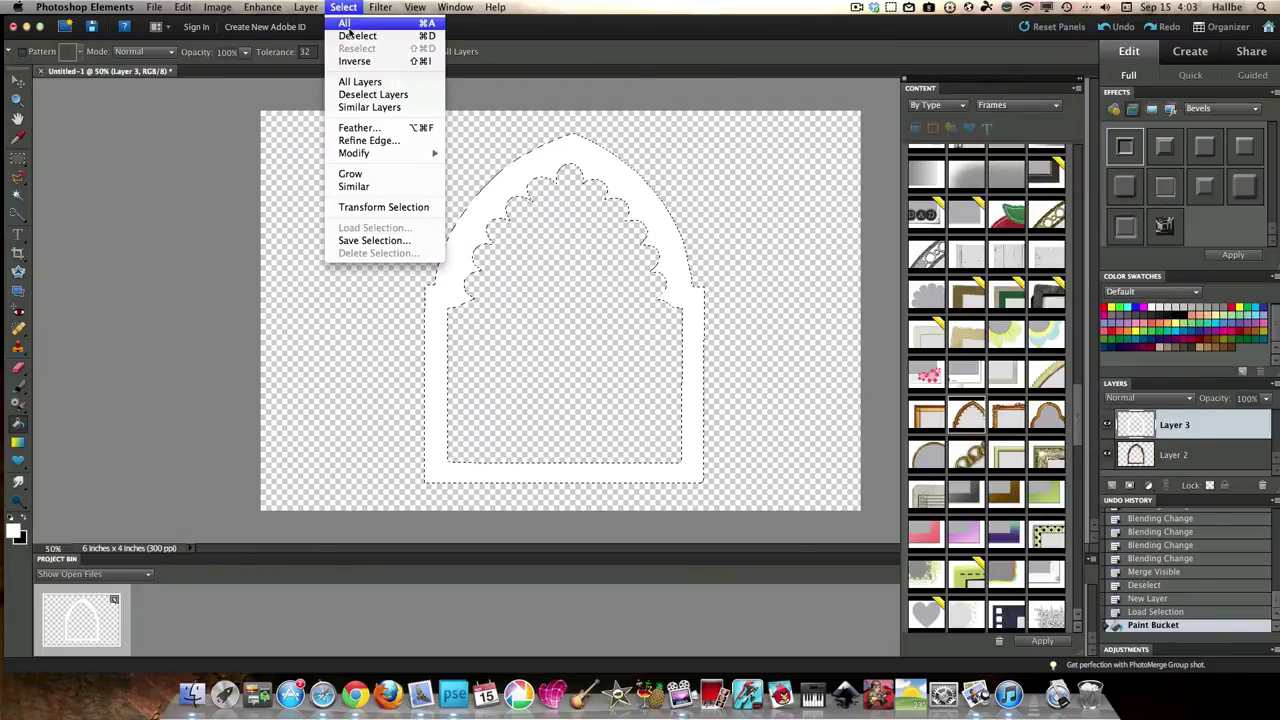
pyautogui.click(355, 37)
pyautogui.click(556, 290)
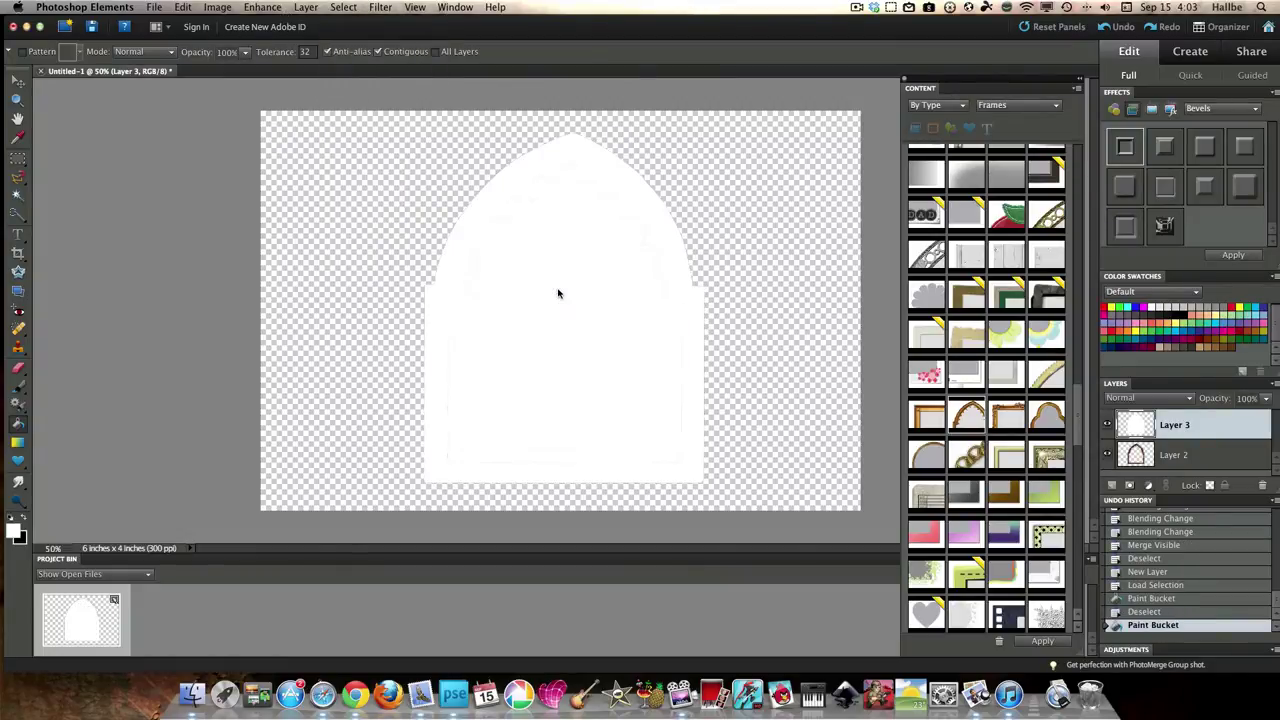
pyautogui.click(538, 282)
pyautogui.click(540, 283)
pyautogui.click(546, 340)
pyautogui.click(546, 340)
pyautogui.click(534, 334)
pyautogui.moveTo(1150, 455); pyautogui.dragTo(1150, 414)
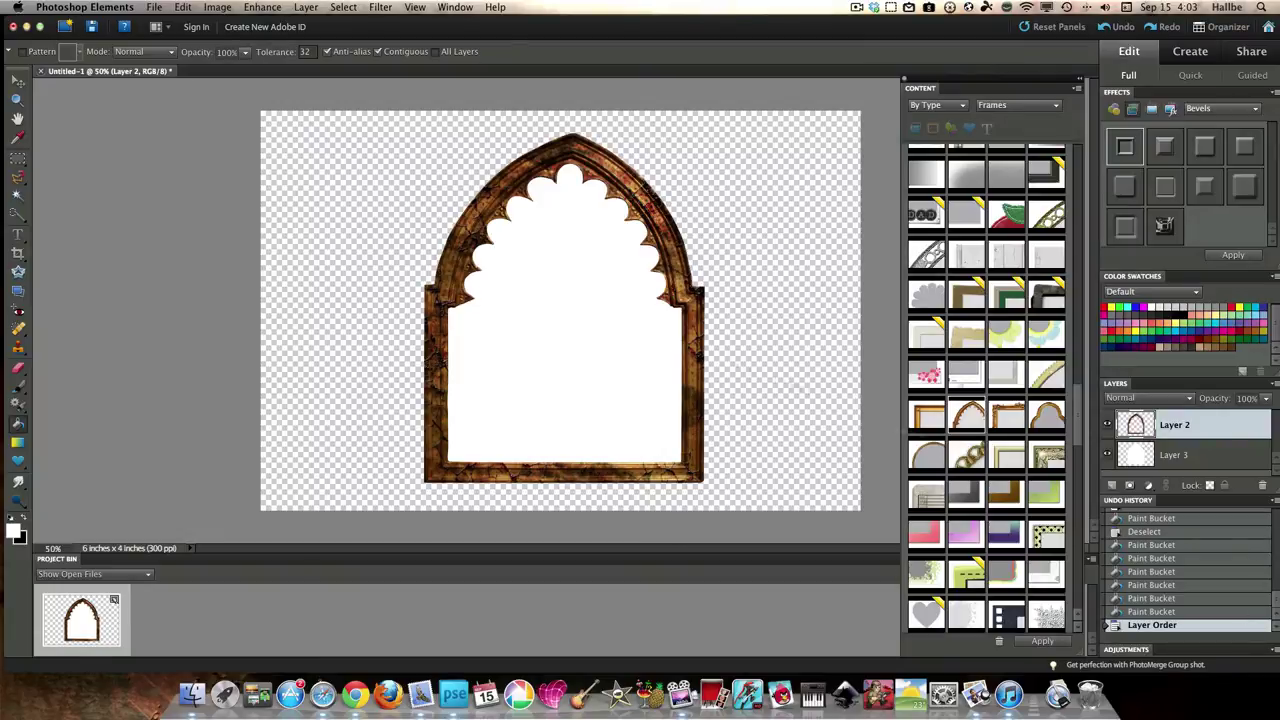
pyautogui.keyDown('super'); pyautogui.click(1145, 455); pyautogui.keyUp('super')
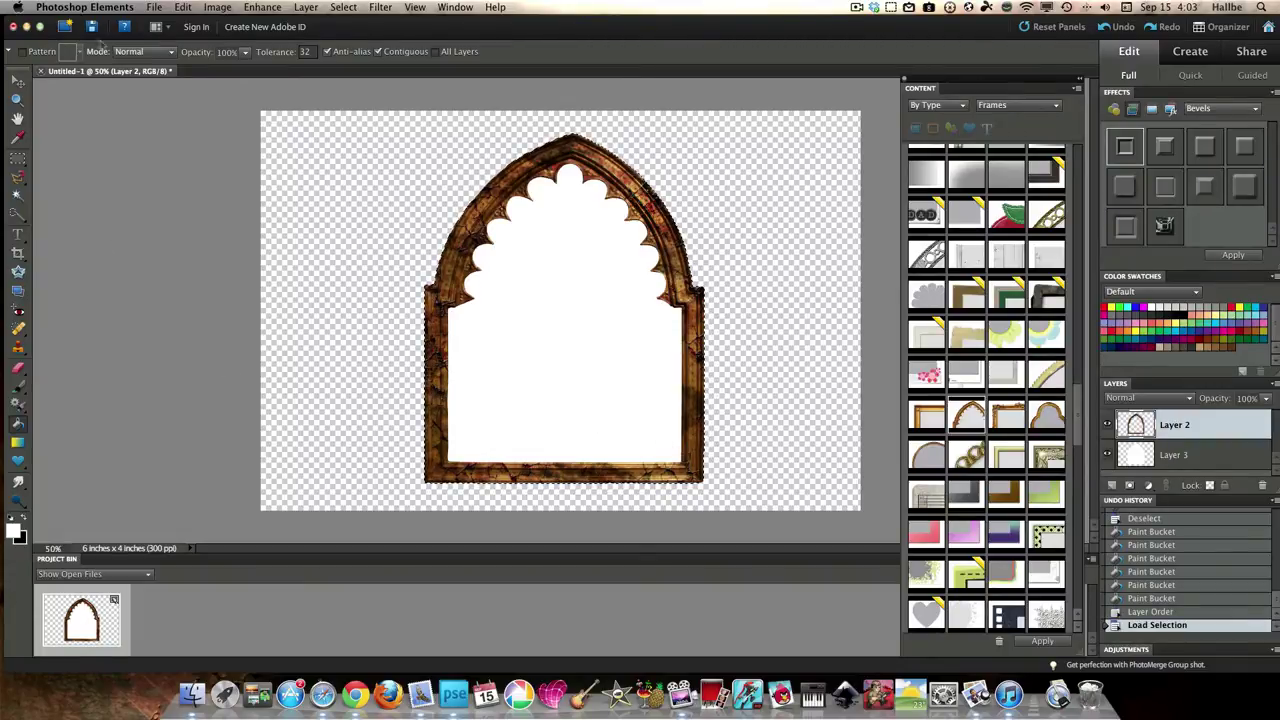
# - Open faded dream.jpg from the home folder, then return to the frame document
pyautogui.click(154, 7)
pyautogui.moveTo(190, 25)
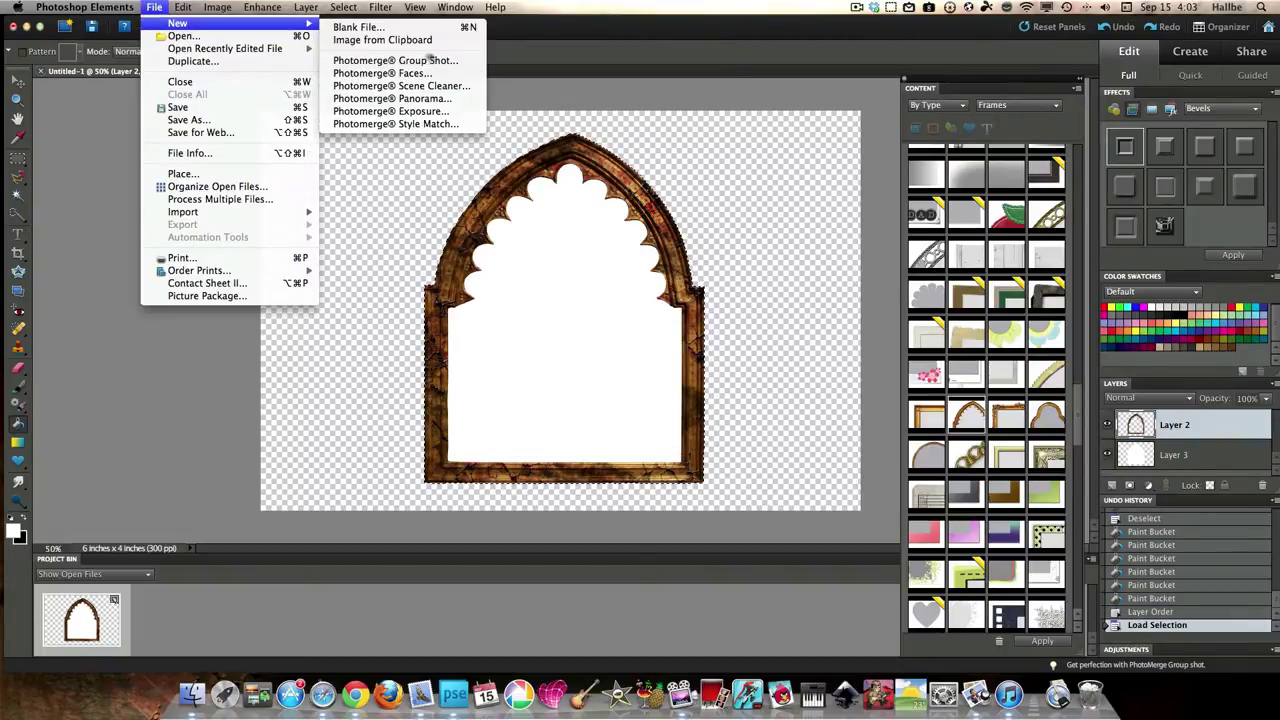
pyautogui.click(183, 36)
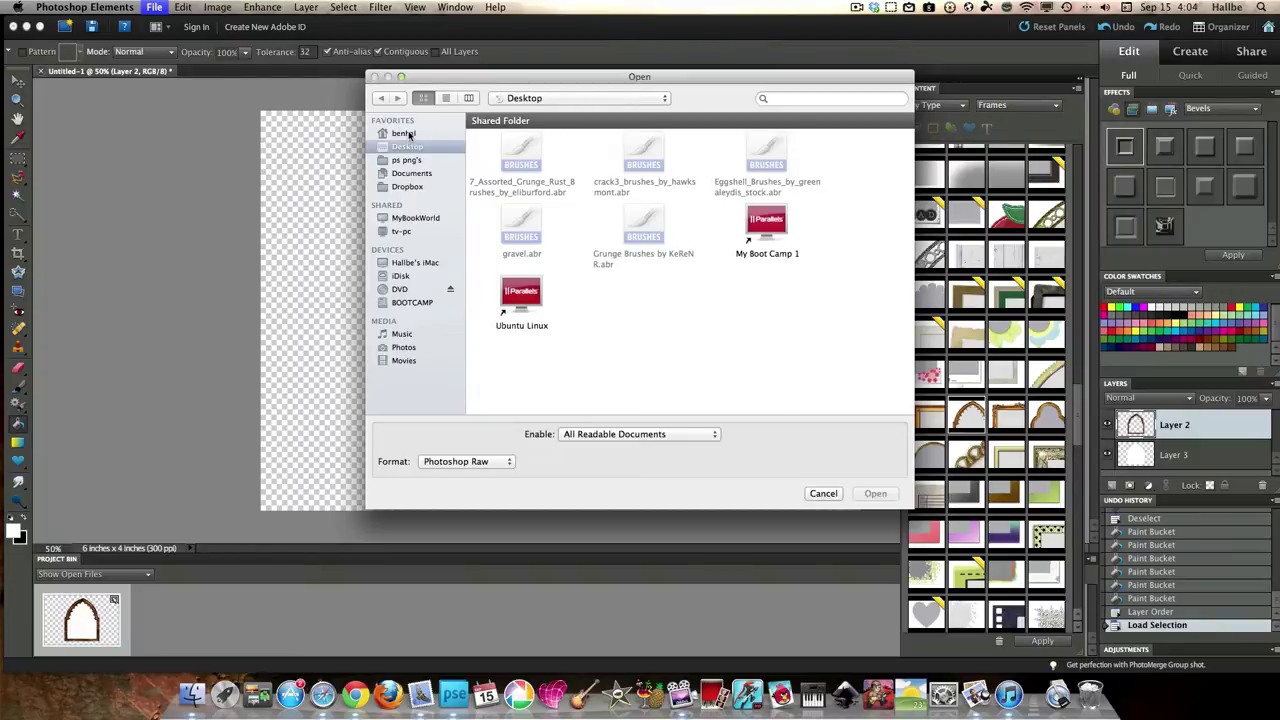
pyautogui.click(404, 133)
pyautogui.click(522, 373)
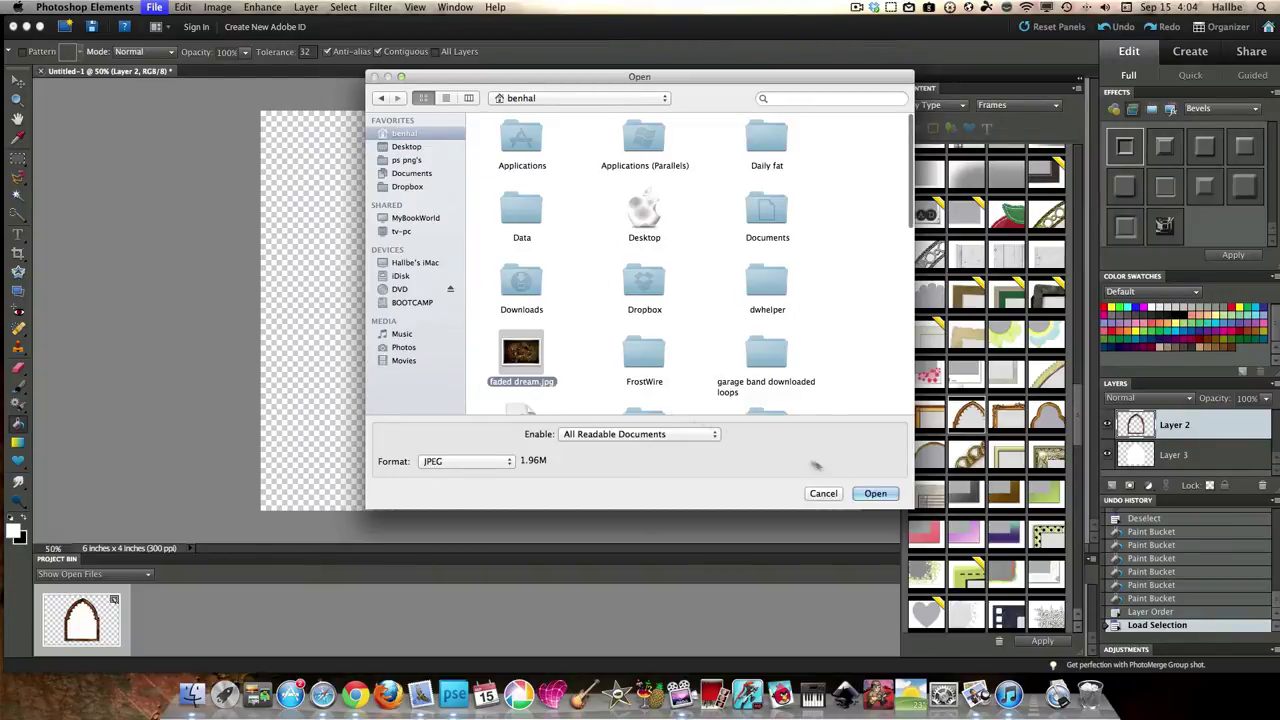
pyautogui.click(875, 493)
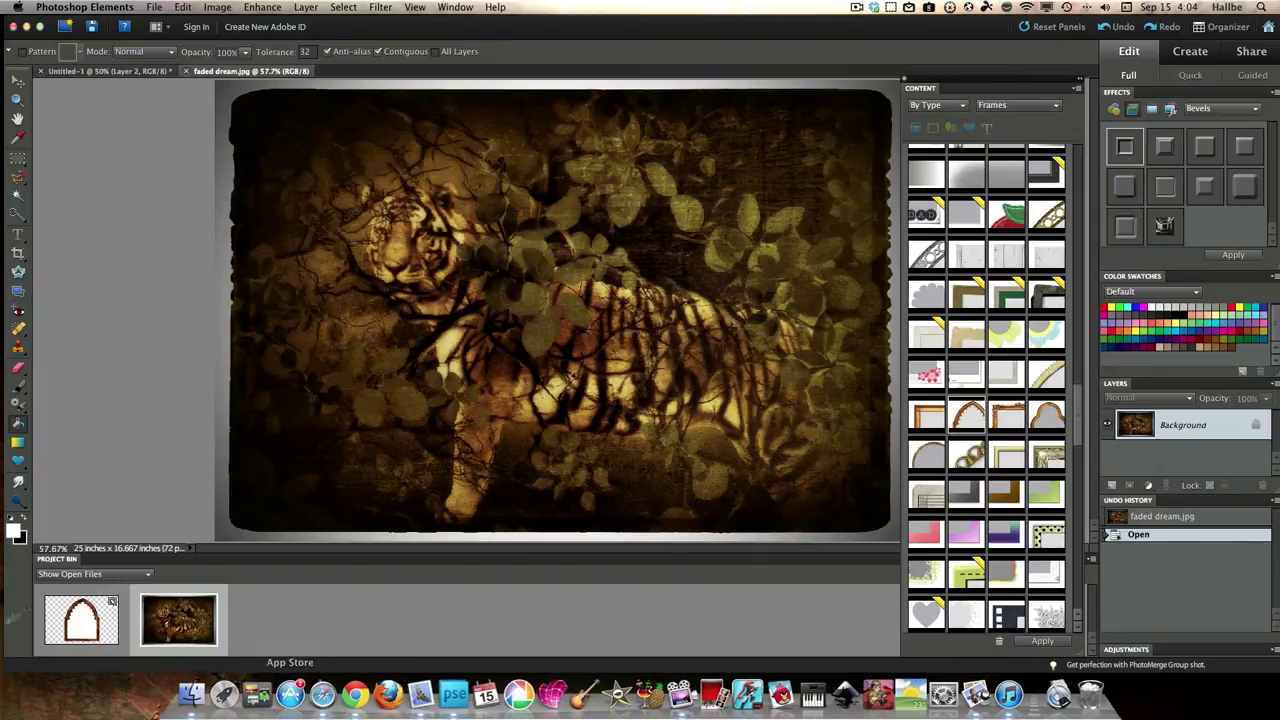
pyautogui.click(78, 630)
# - Drag the faded dream photo from the Project Bin into Untitled-1 as a new layer
pyautogui.moveTo(170, 622); pyautogui.dragTo(515, 362)
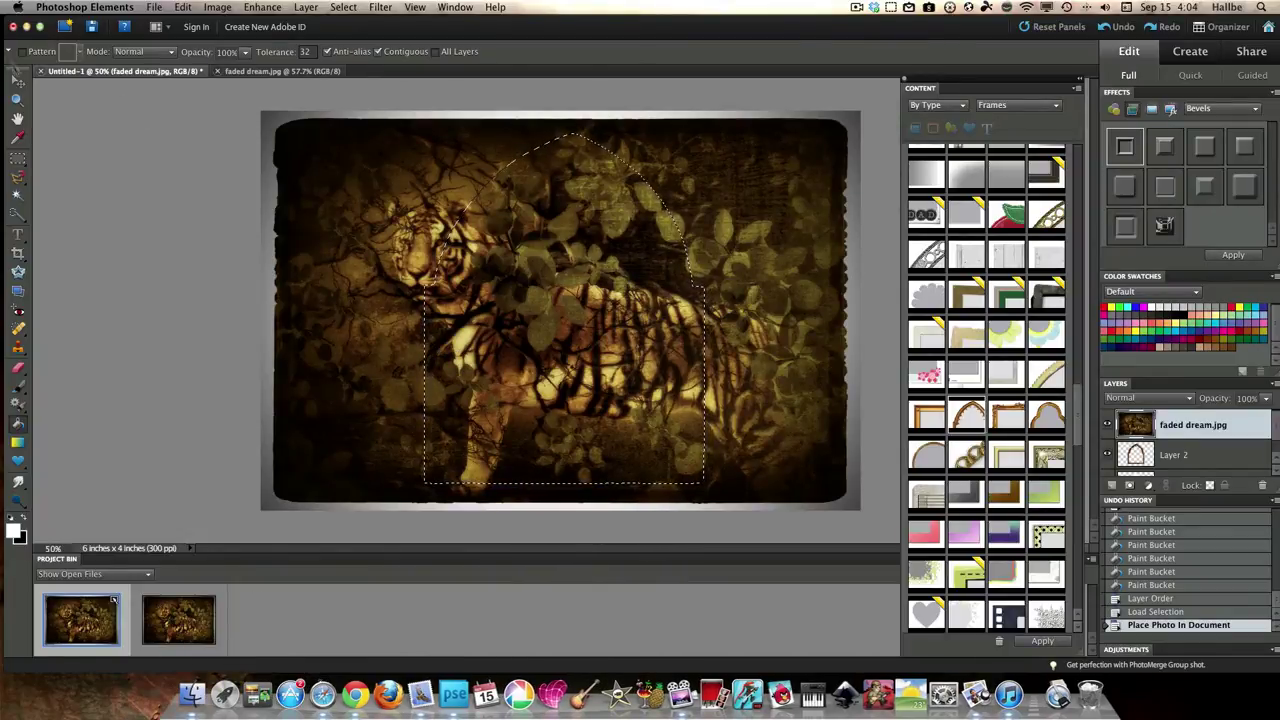
pyautogui.press('v')
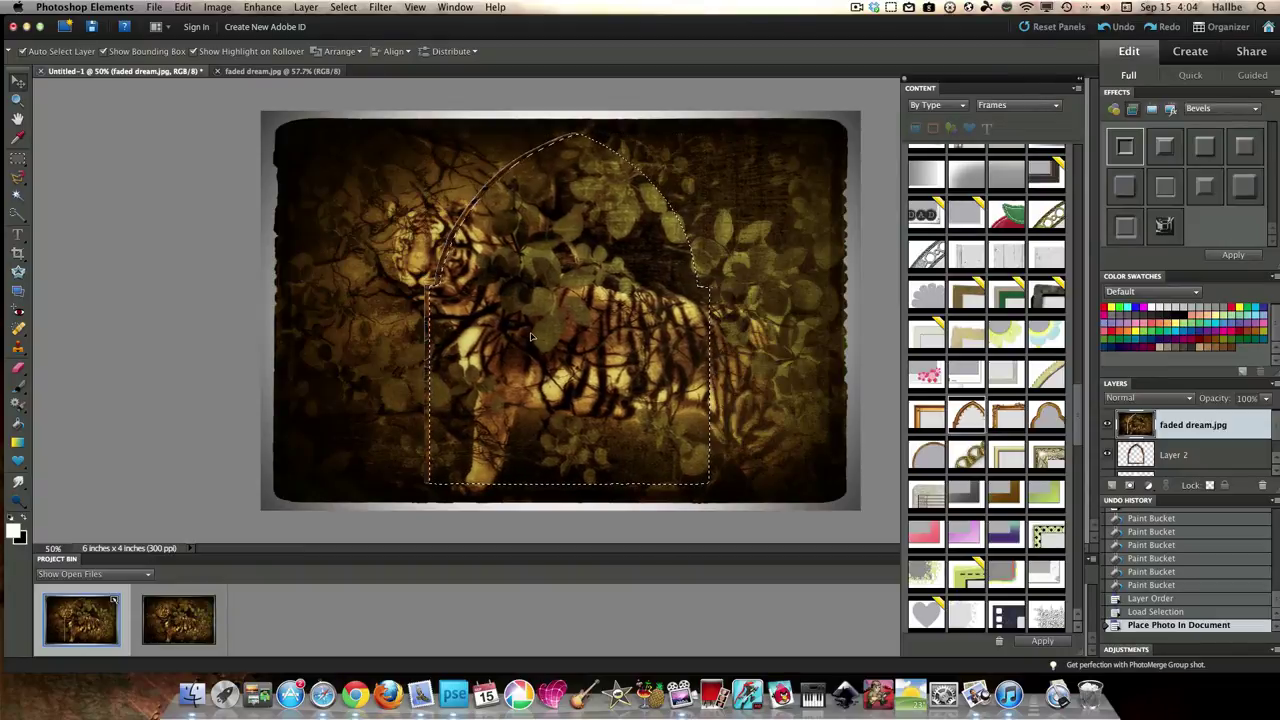
pyautogui.moveTo(531, 337); pyautogui.dragTo(529, 334)
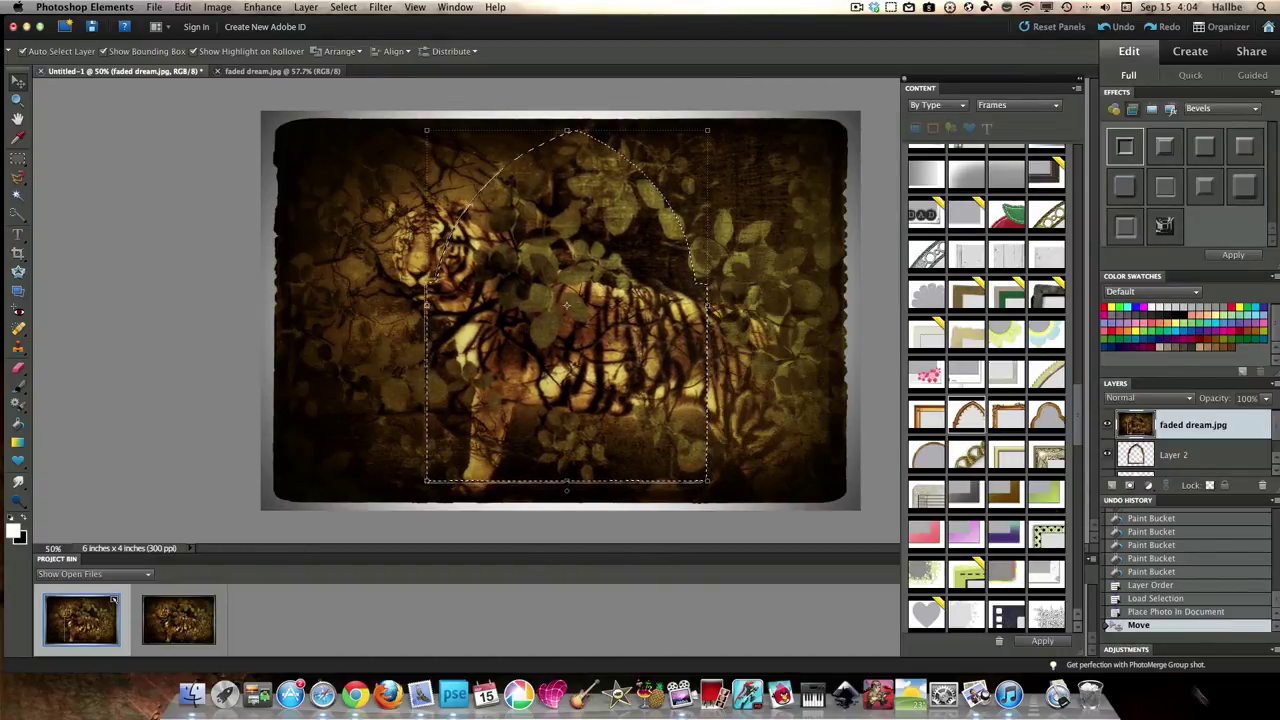
pyautogui.click(1170, 612)
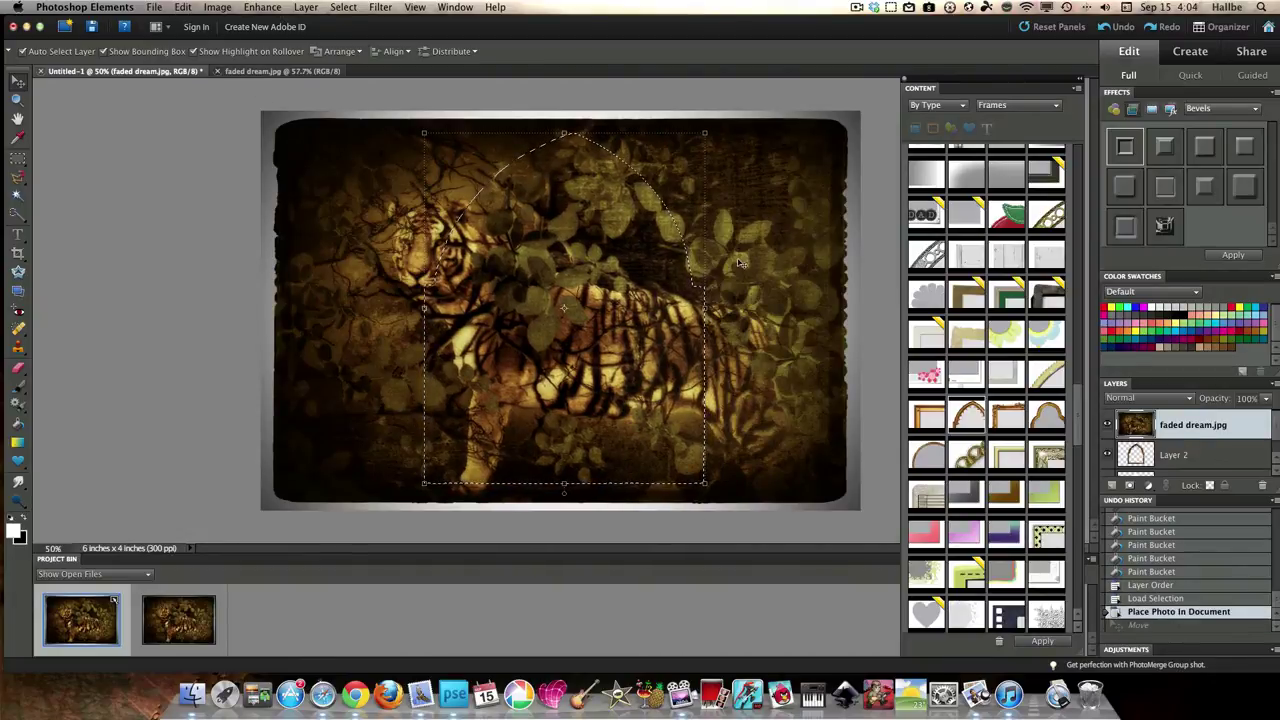
# - Deselect, shift the tiger photo about 86 px right, and reload the arch selection from Layer 3
pyautogui.click(347, 8)
pyautogui.click(365, 38)
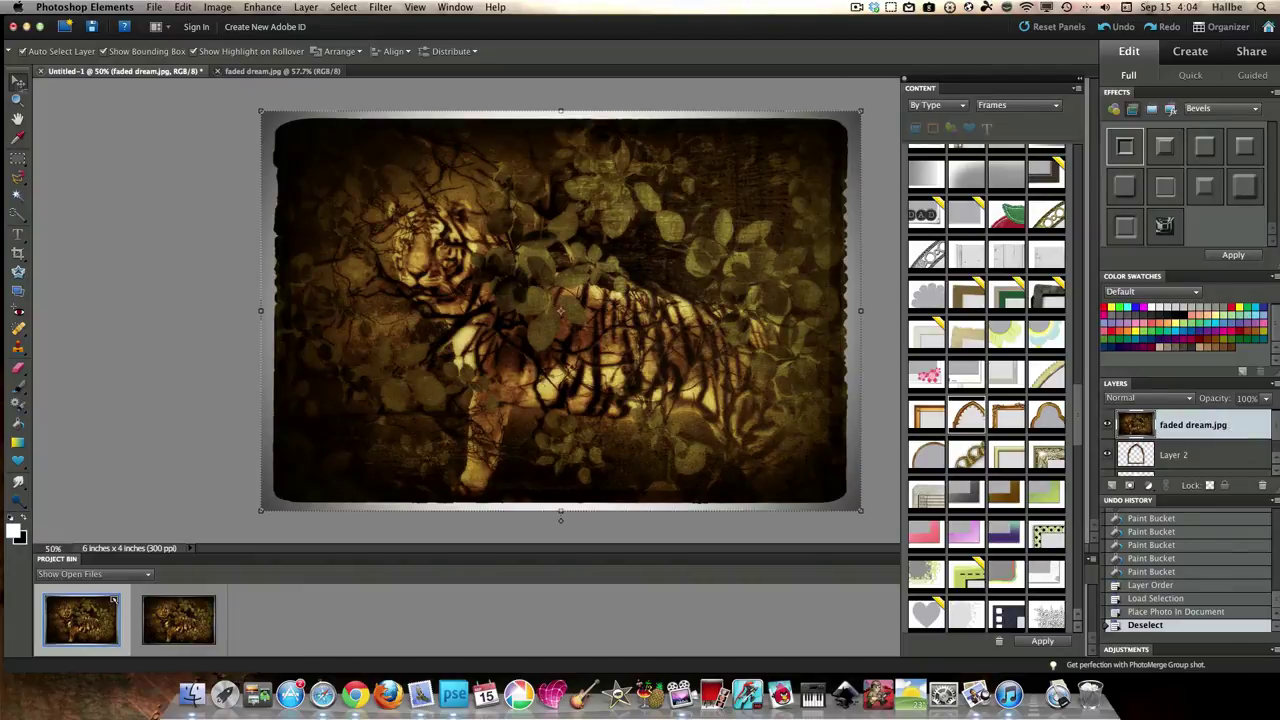
pyautogui.moveTo(573, 348); pyautogui.dragTo(660, 350)
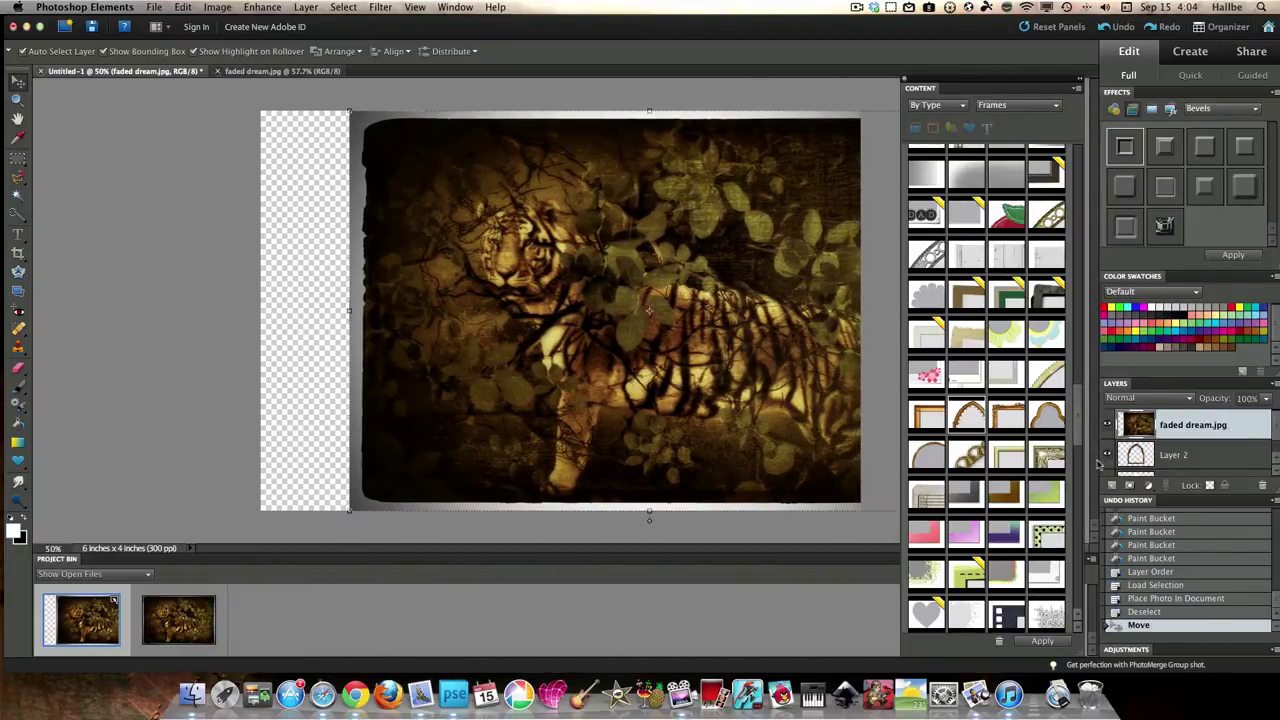
pyautogui.click(1135, 457)
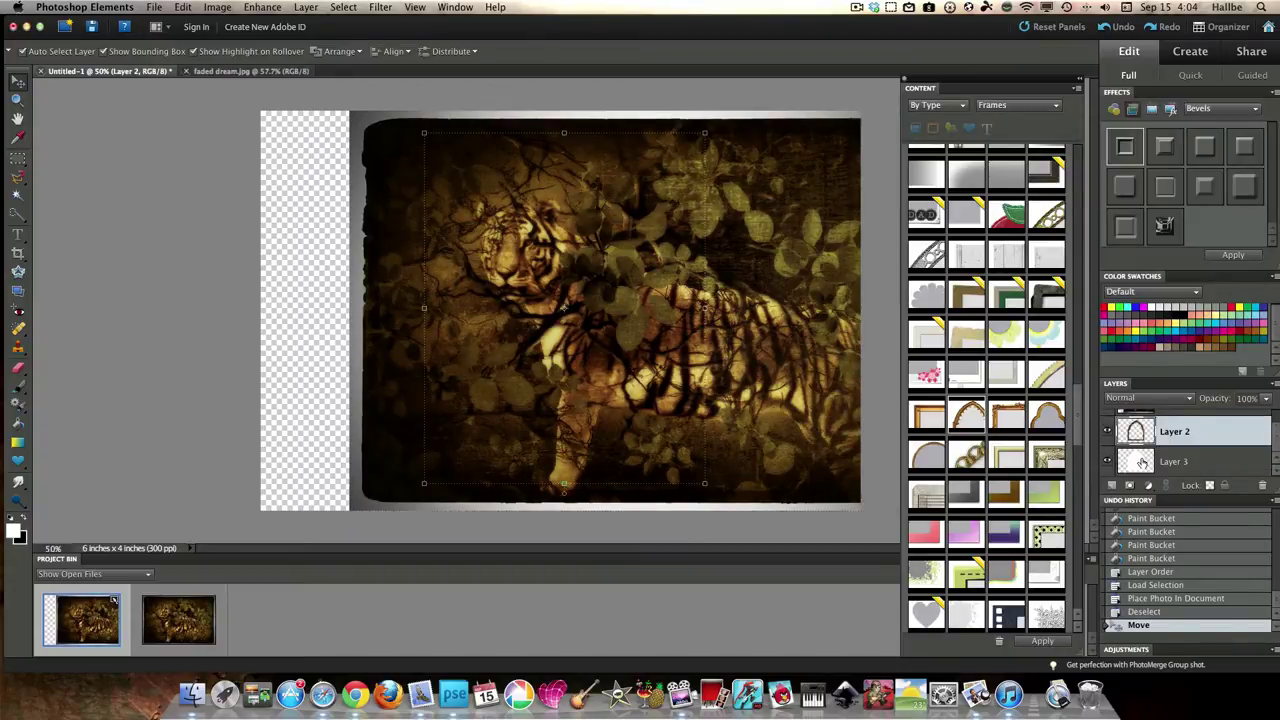
pyautogui.keyDown('super'); pyautogui.click(1143, 462); pyautogui.keyUp('super')
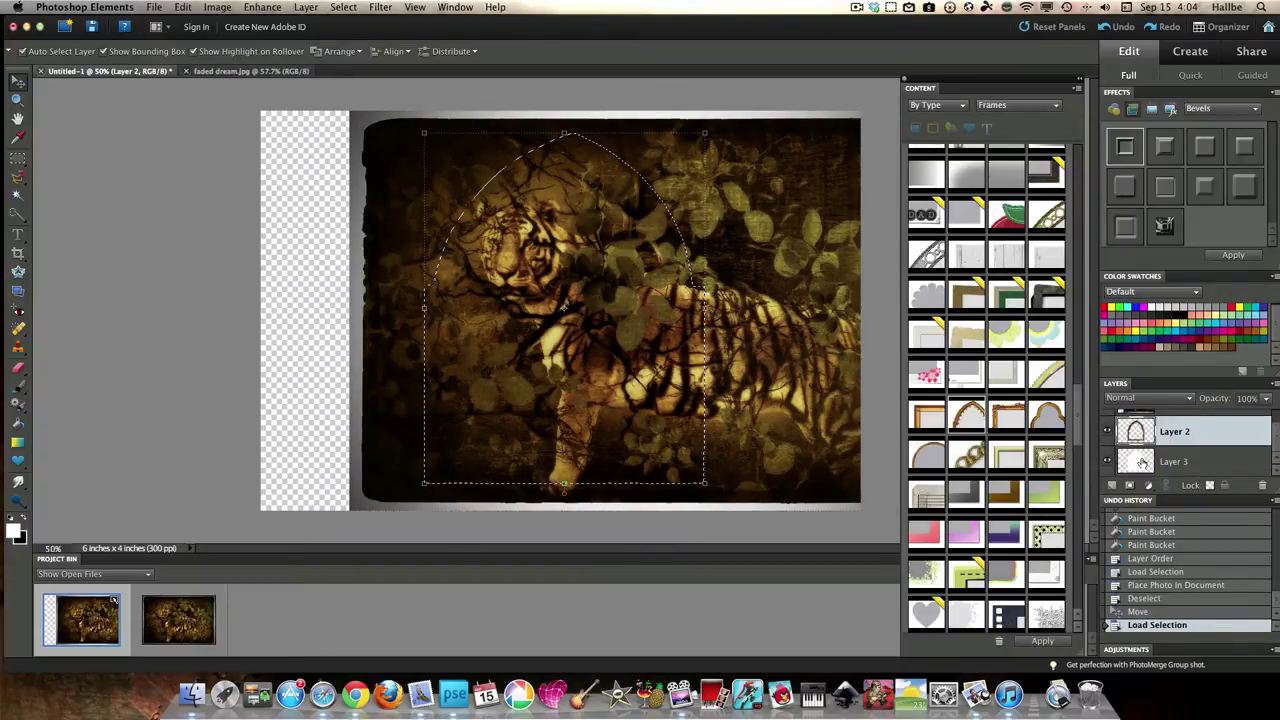
# - Invert the arch selection and cut everything outside the arch from the faded dream.jpg tiger layer
pyautogui.click(334, 8)
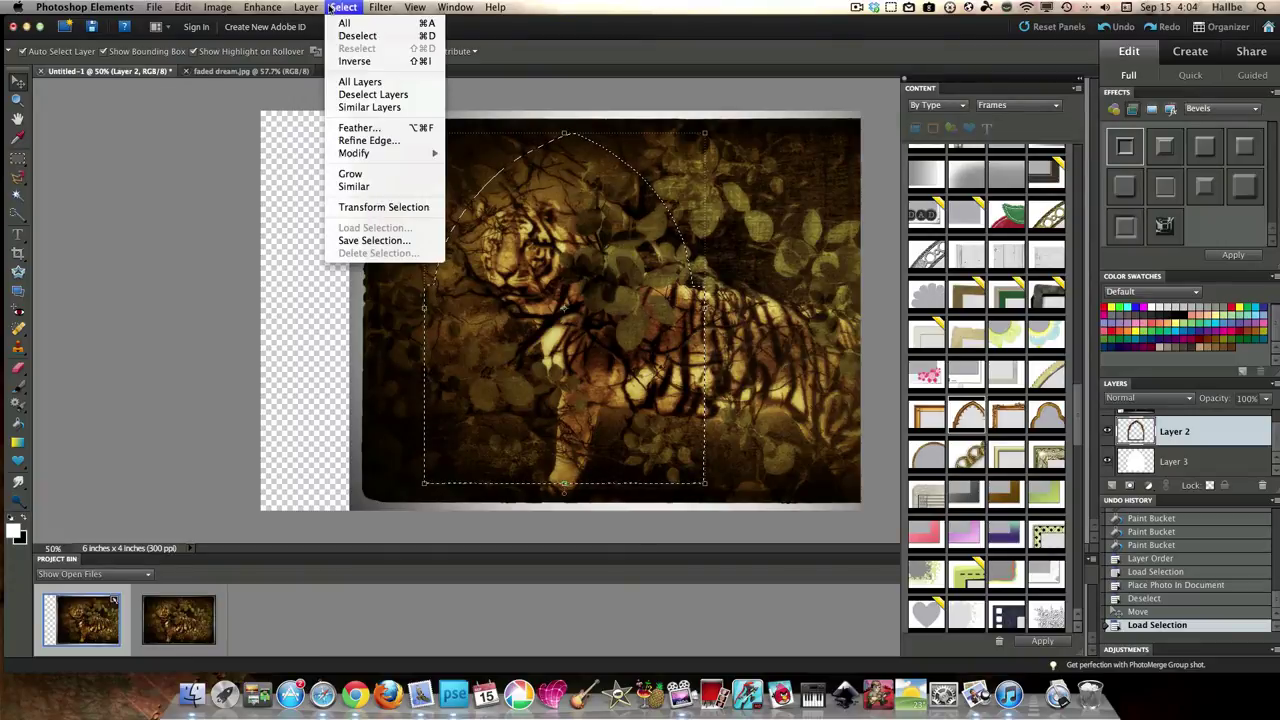
pyautogui.click(354, 61)
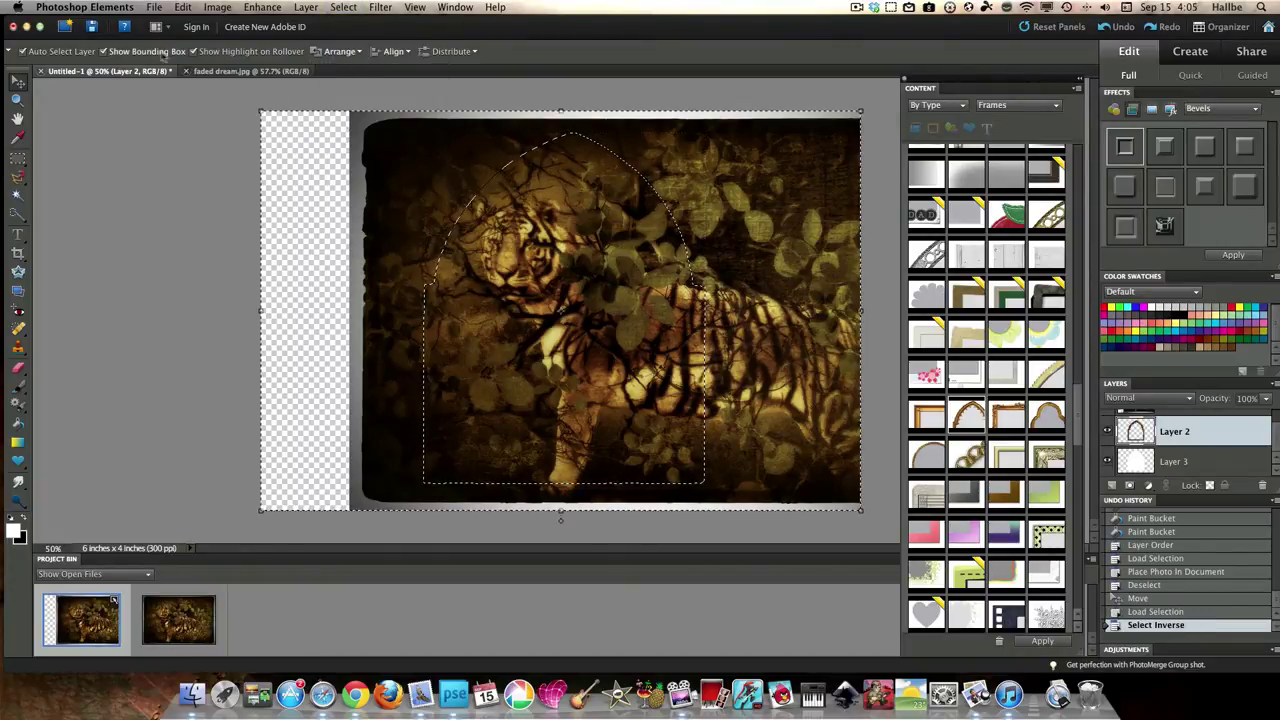
pyautogui.click(183, 7)
pyautogui.click(217, 75)
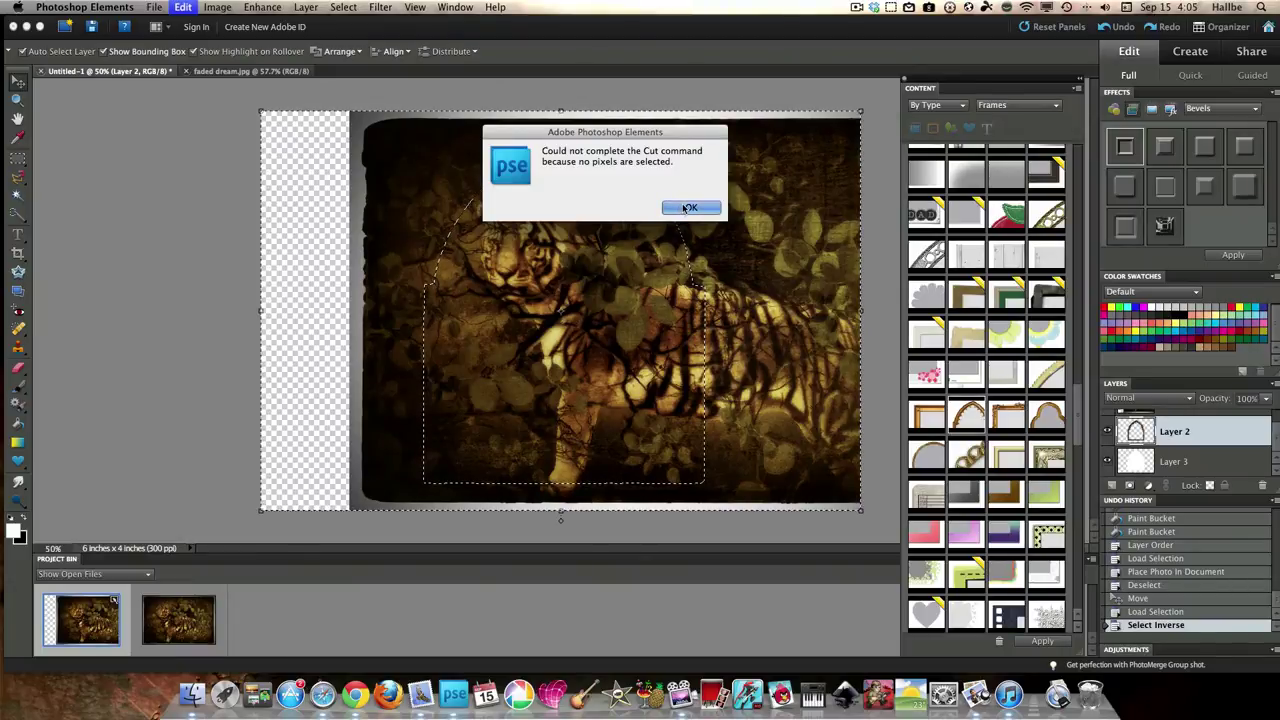
pyautogui.click(690, 208)
pyautogui.scroll(1, 1160, 428)
pyautogui.click(1175, 415)
pyautogui.click(183, 7)
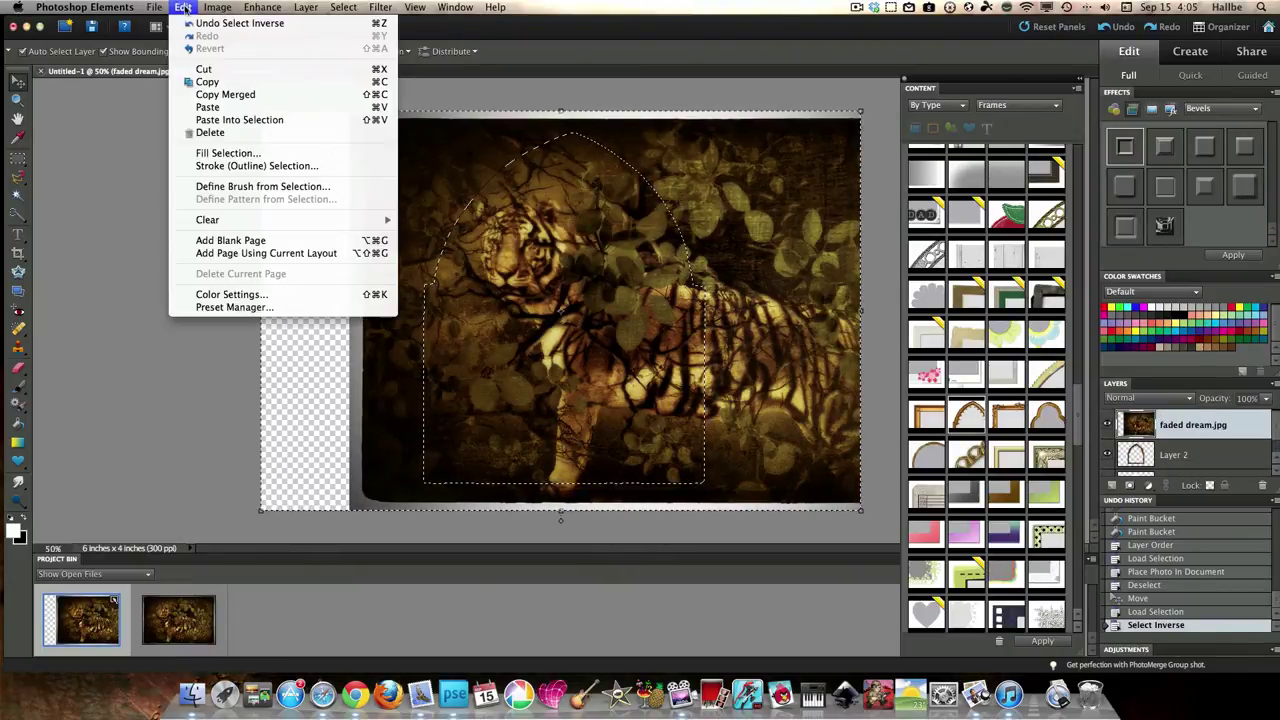
pyautogui.click(208, 70)
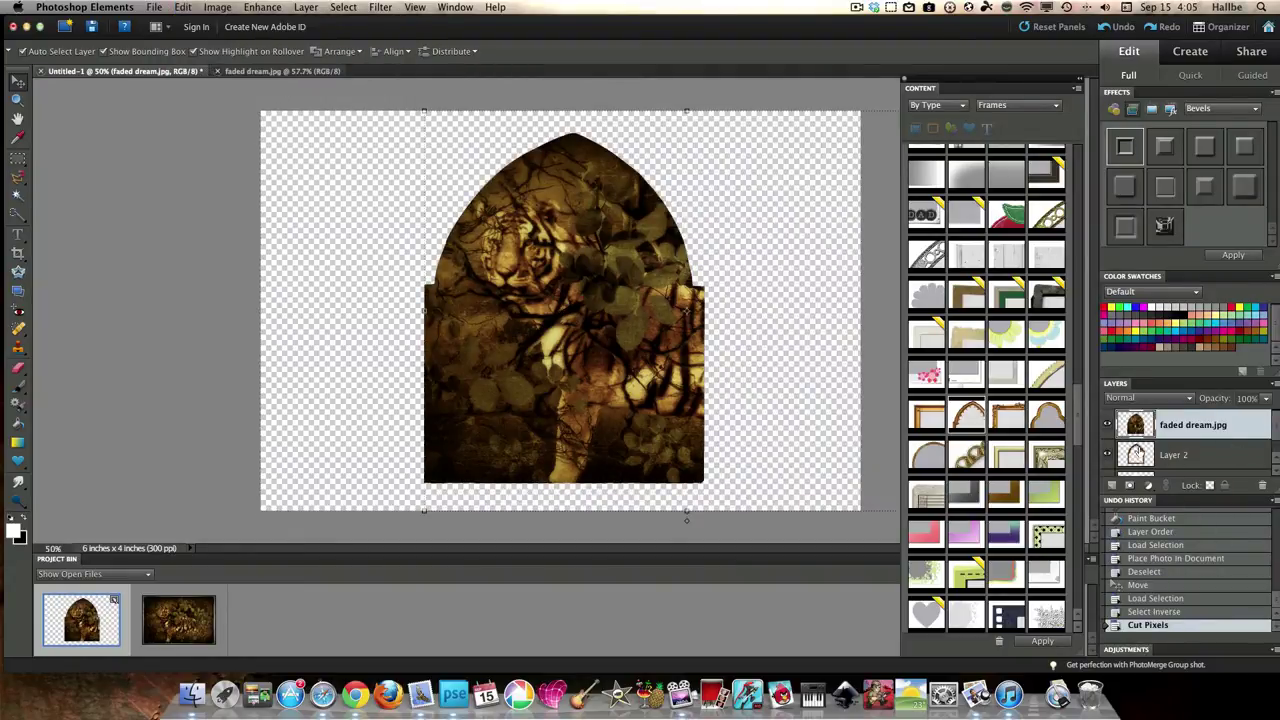
# - Move the gold frame layer (Layer 2) above the tiger photo layer
pyautogui.moveTo(1135, 455); pyautogui.dragTo(1138, 426)
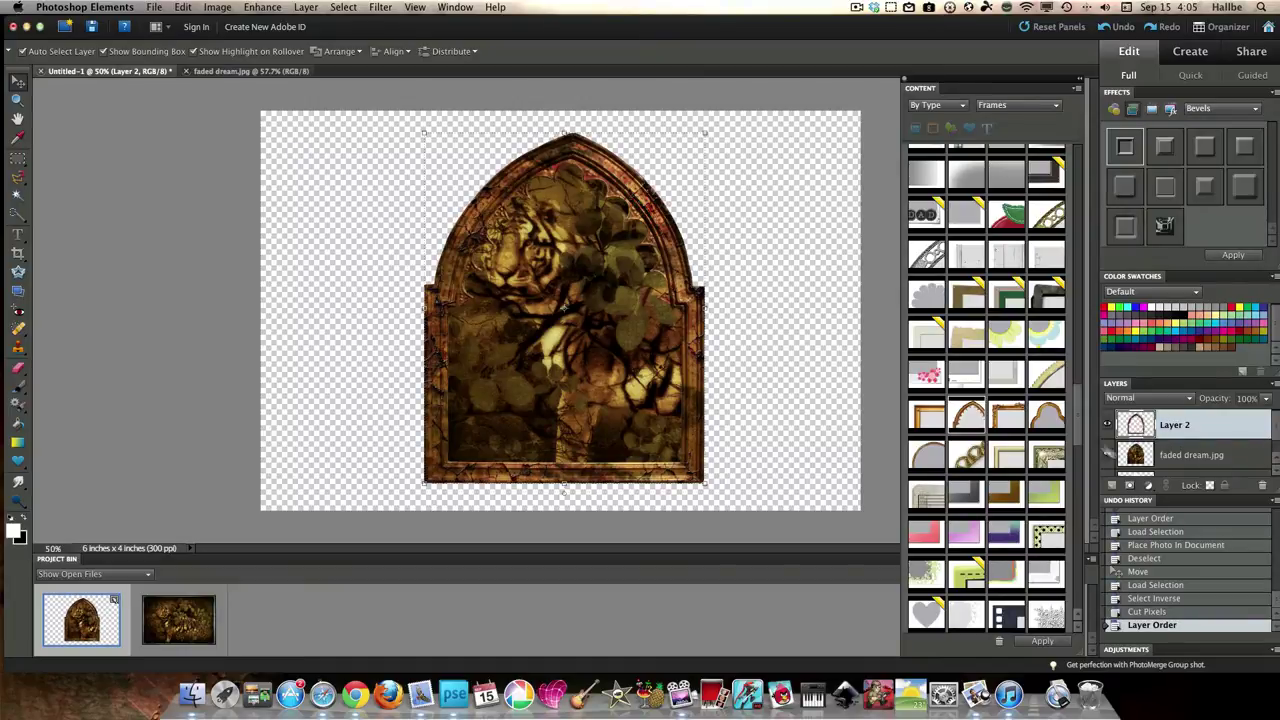
pyautogui.click(1160, 457)
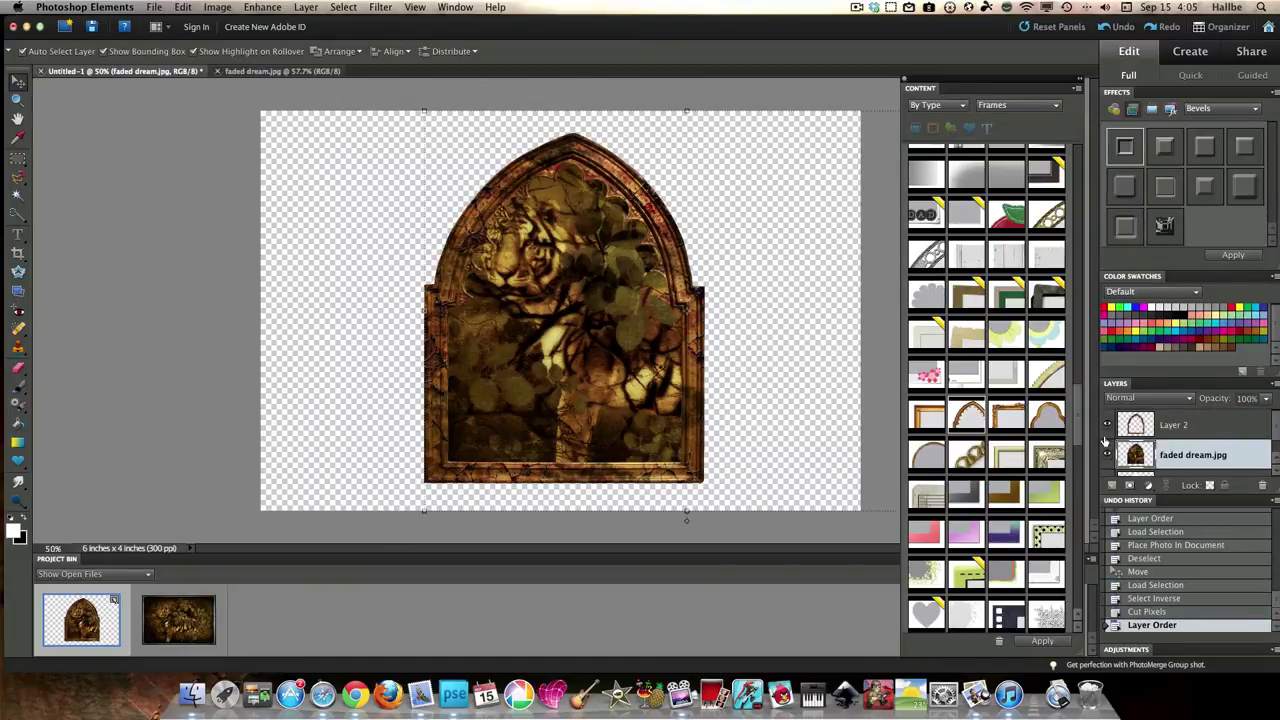
pyautogui.click(1150, 427)
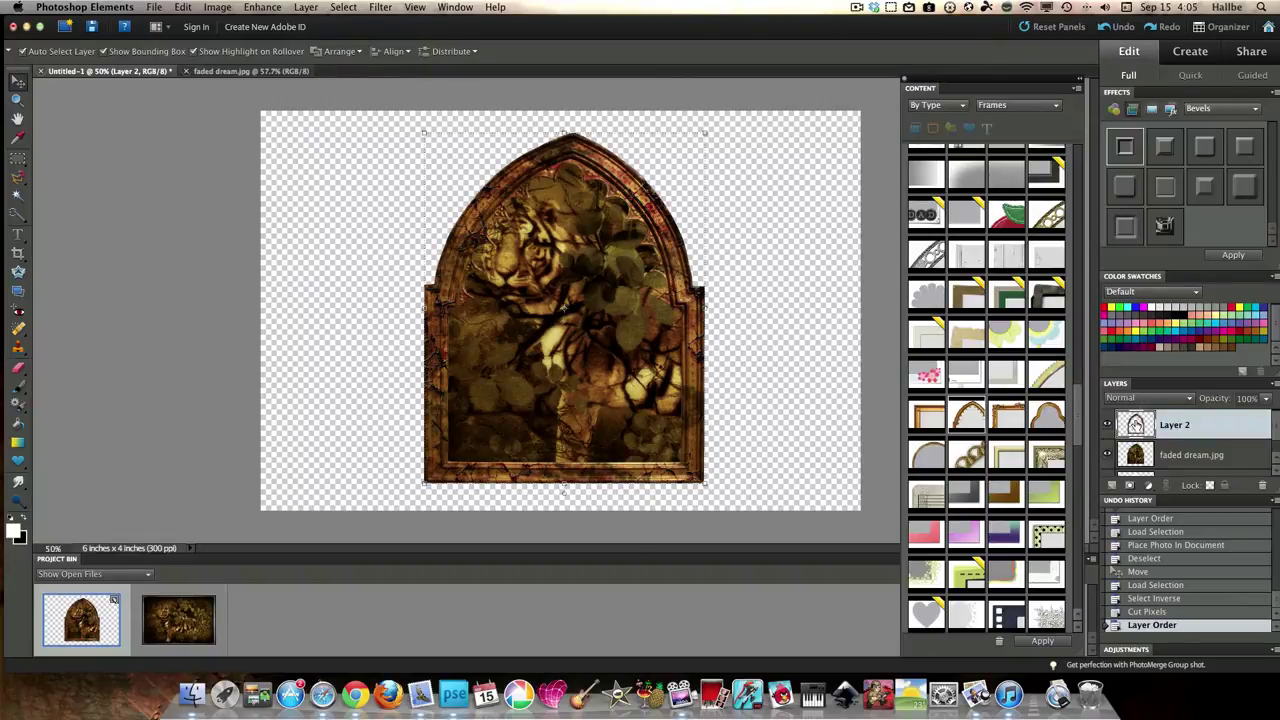
# - Apply a Drop Shadow effect from the Effects panel to the gold frame
pyautogui.click(1190, 117)
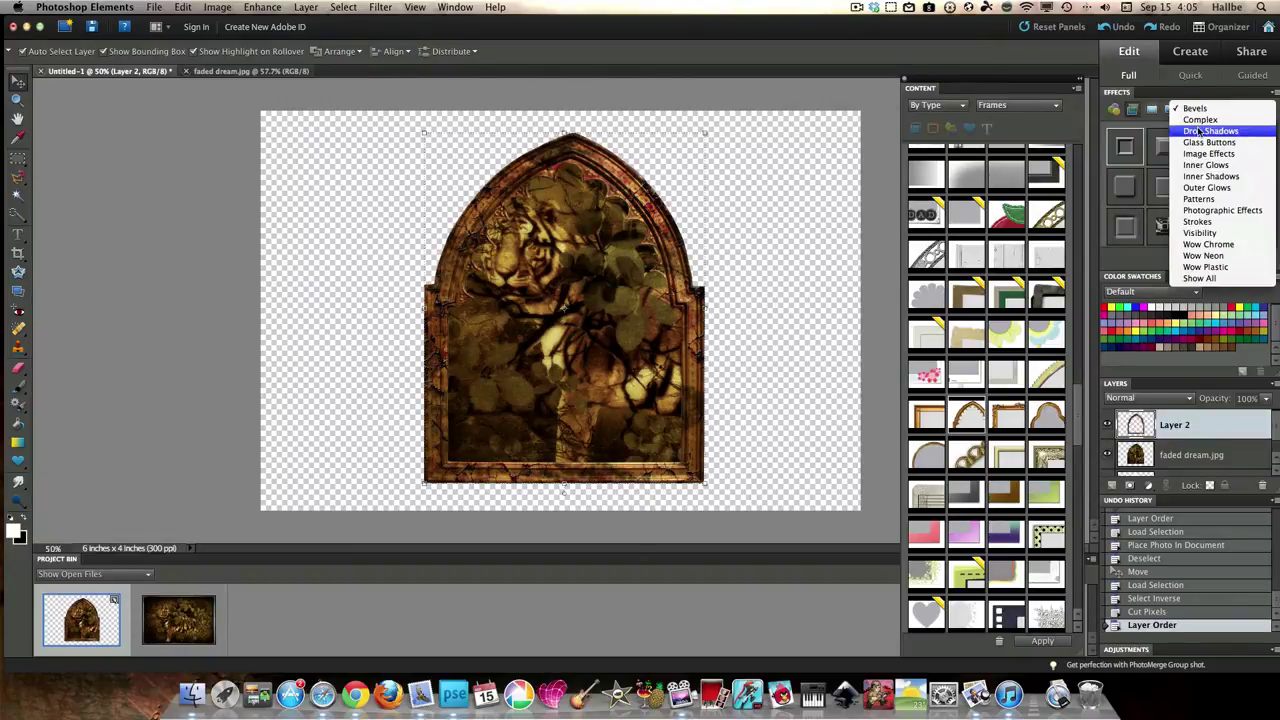
pyautogui.click(1180, 131)
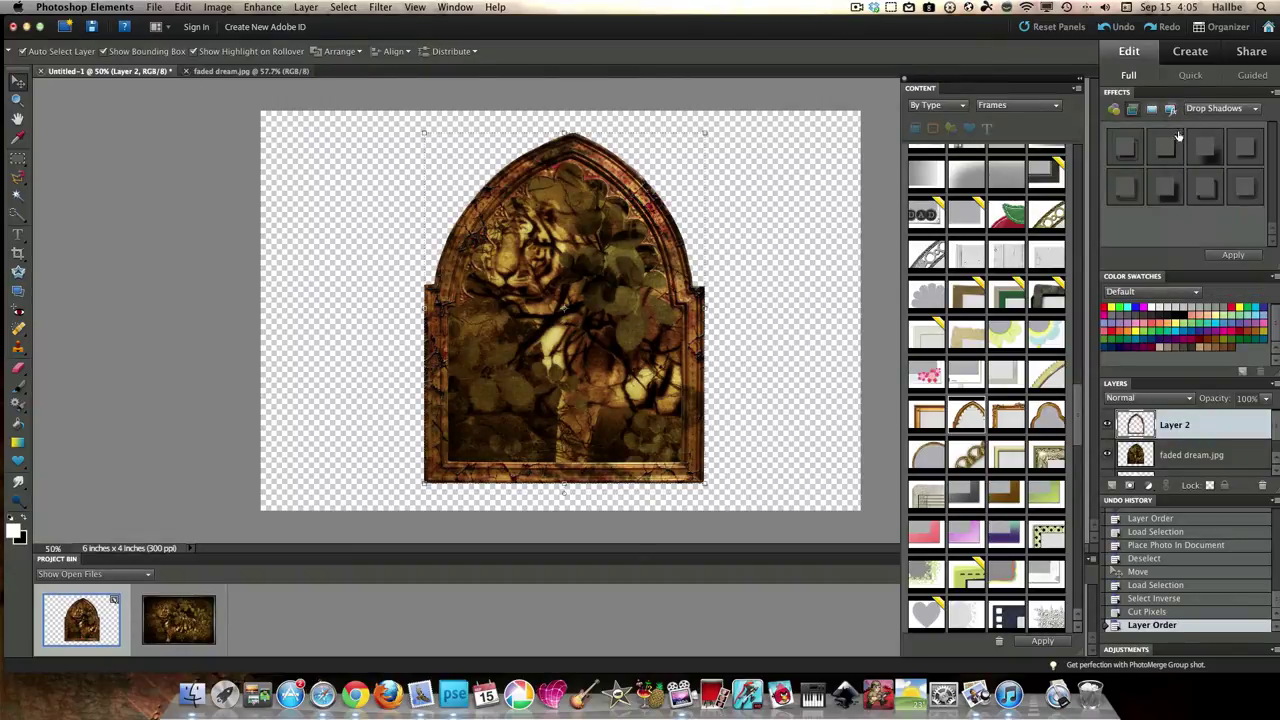
pyautogui.doubleClick(1248, 148)
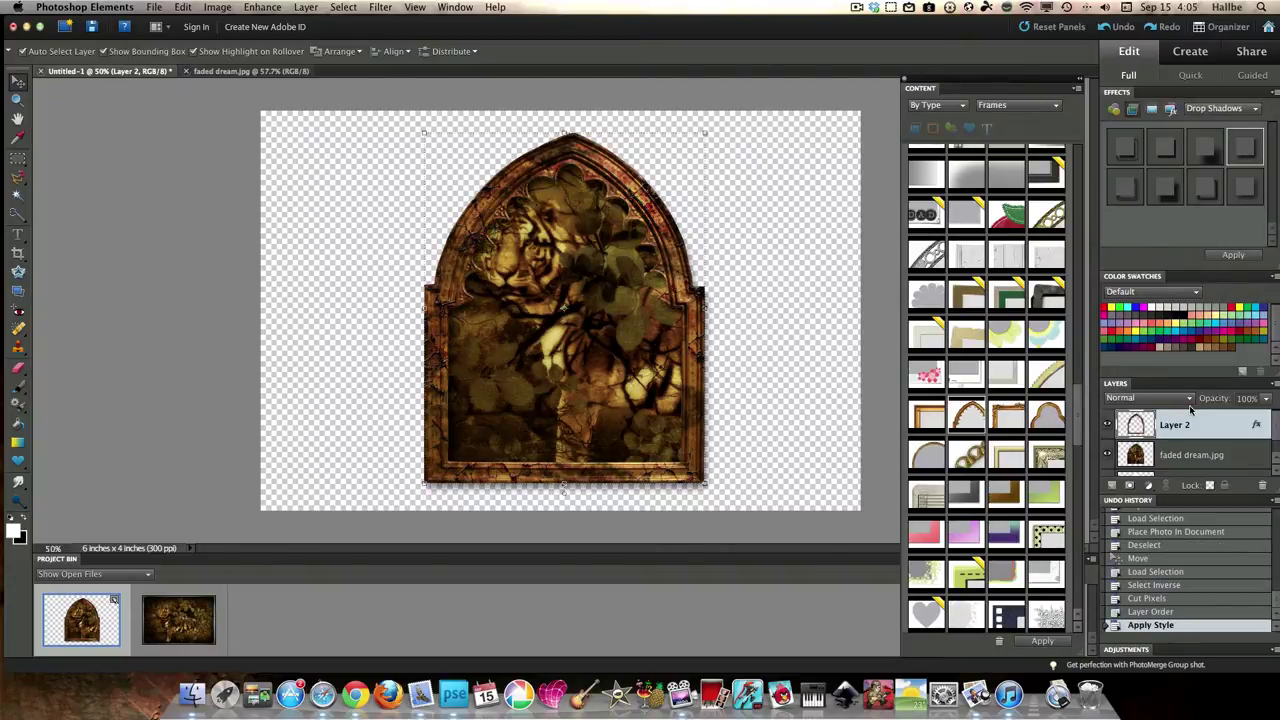
# - Set the frame's drop shadow to size 13, distance 61, 75% opacity, lighting angle 140
pyautogui.doubleClick(1256, 426)
pyautogui.moveTo(996, 280); pyautogui.dragTo(997, 277)
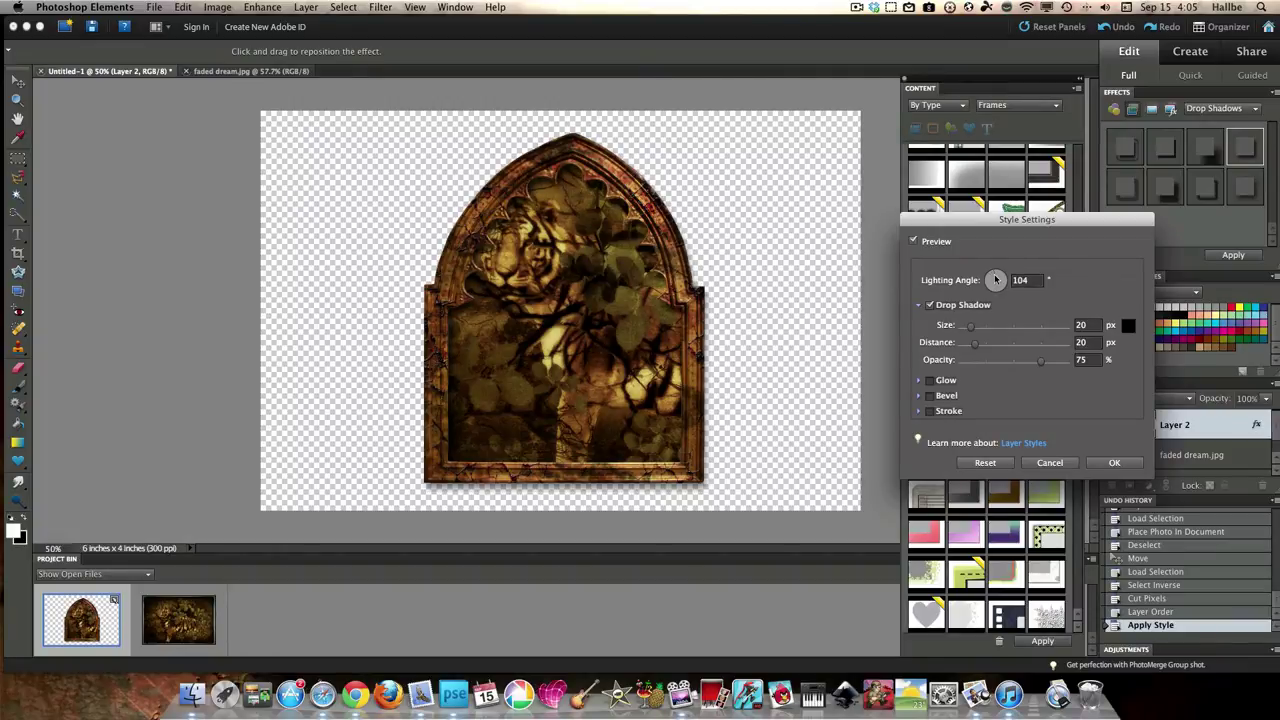
pyautogui.moveTo(977, 344)
pyautogui.mouseDown()
pyautogui.moveTo(997, 343)
pyautogui.moveTo(974, 331)
pyautogui.mouseUp()
pyautogui.click(976, 331)
pyautogui.moveTo(995, 281); pyautogui.dragTo(994, 282)
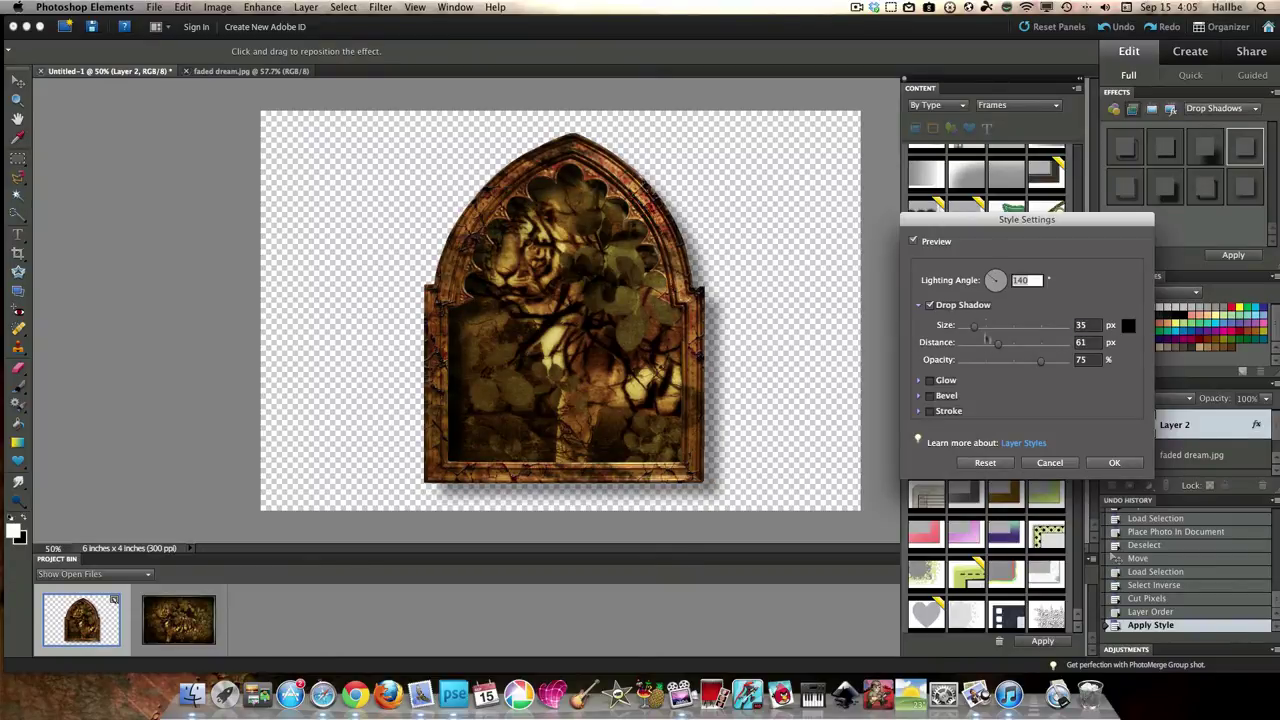
pyautogui.moveTo(970, 333); pyautogui.dragTo(968, 330)
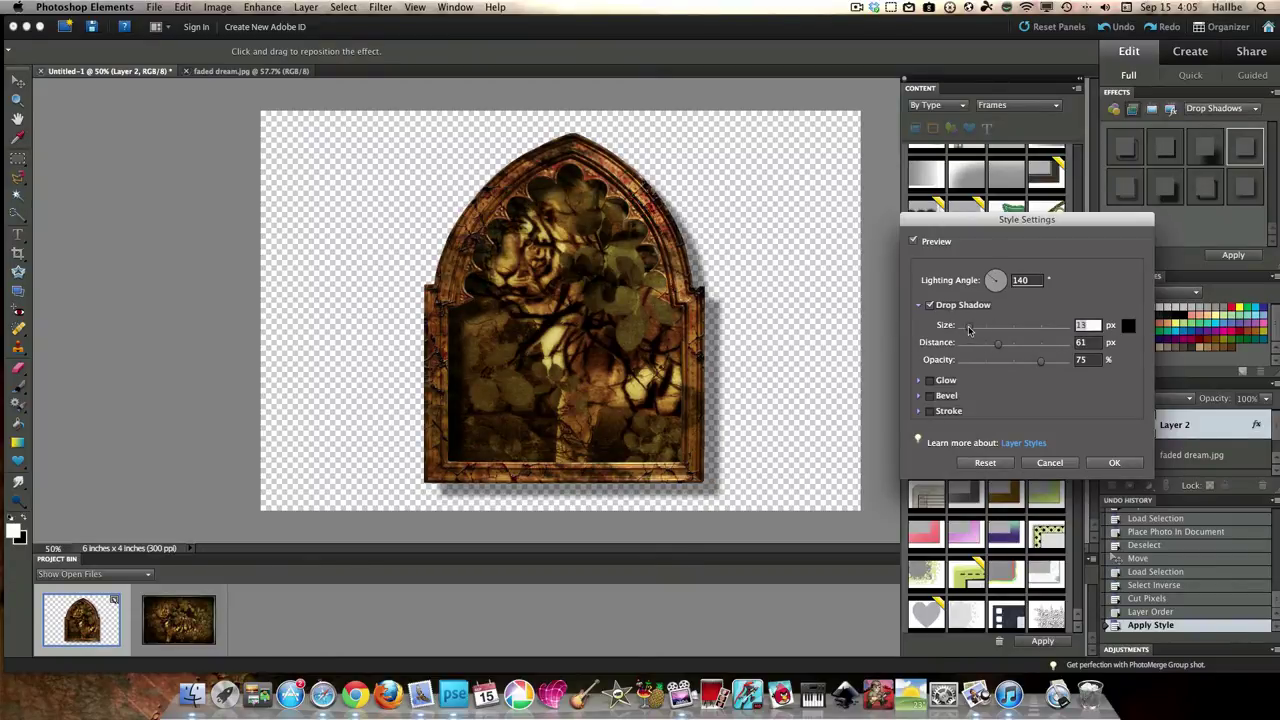
pyautogui.click(1118, 464)
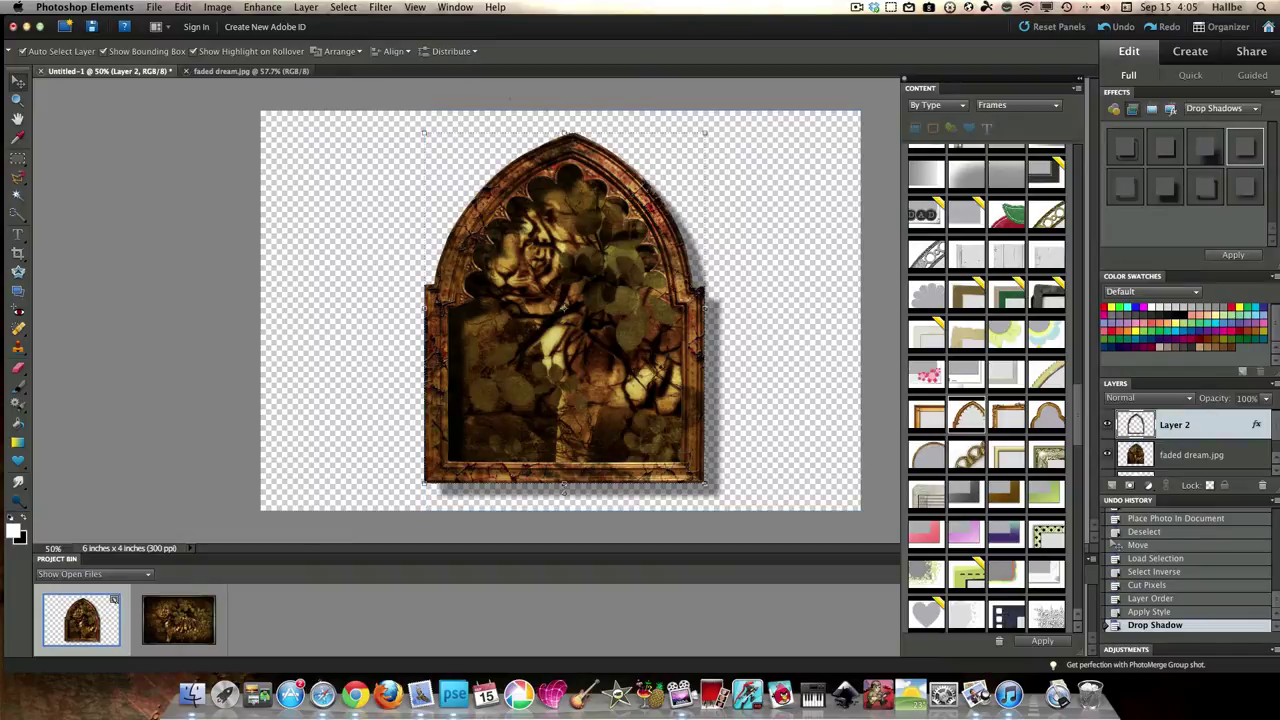
pyautogui.moveTo(1178, 456); pyautogui.dragTo(1130, 485)
# - Add Layer 4 beneath Layer 3 and fill it with a diagonal black-to-white gradient
pyautogui.click(1113, 486)
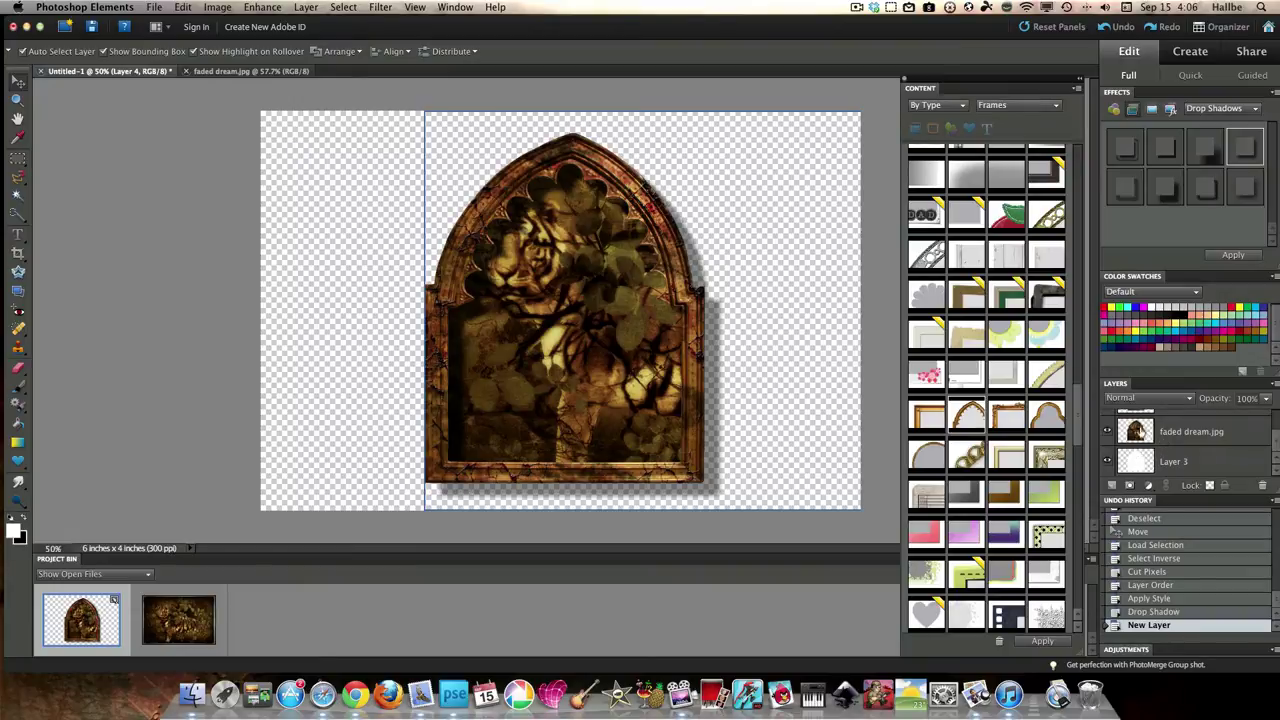
pyautogui.scroll(3, 1150, 455)
pyautogui.scroll(-3, 1156, 473)
pyautogui.moveTo(1156, 476); pyautogui.dragTo(1156, 478)
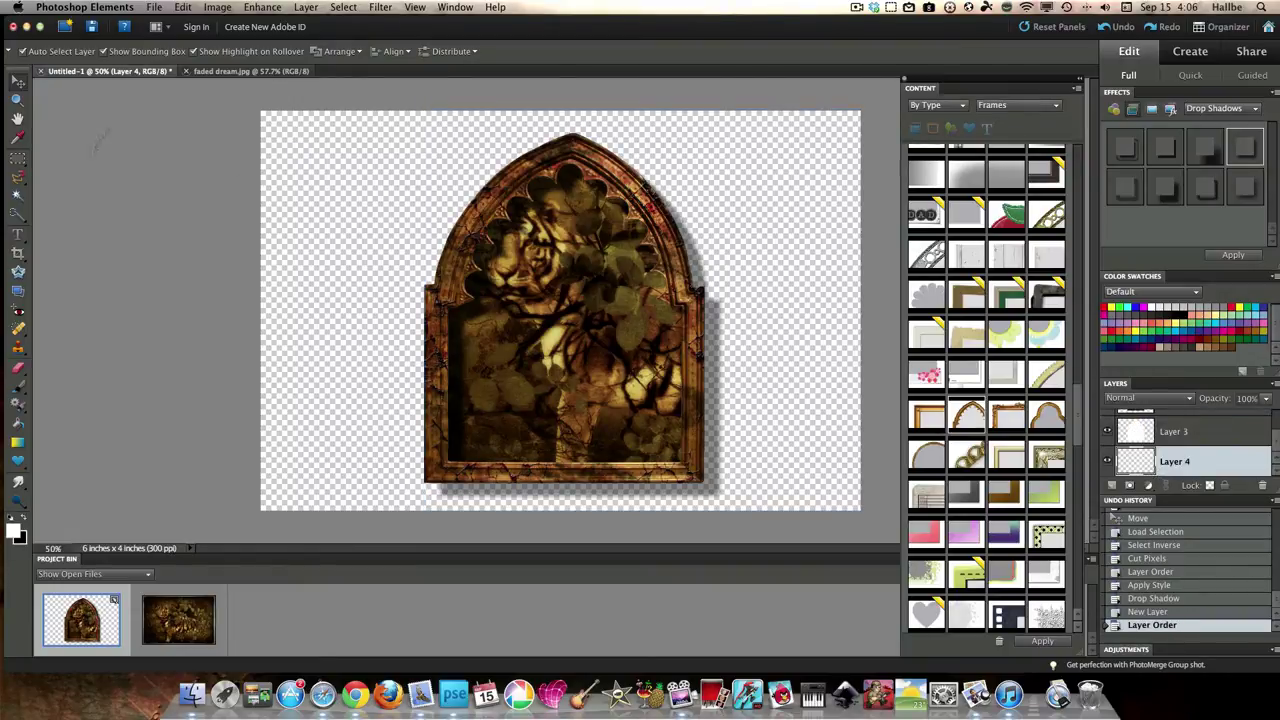
pyautogui.click(18, 441)
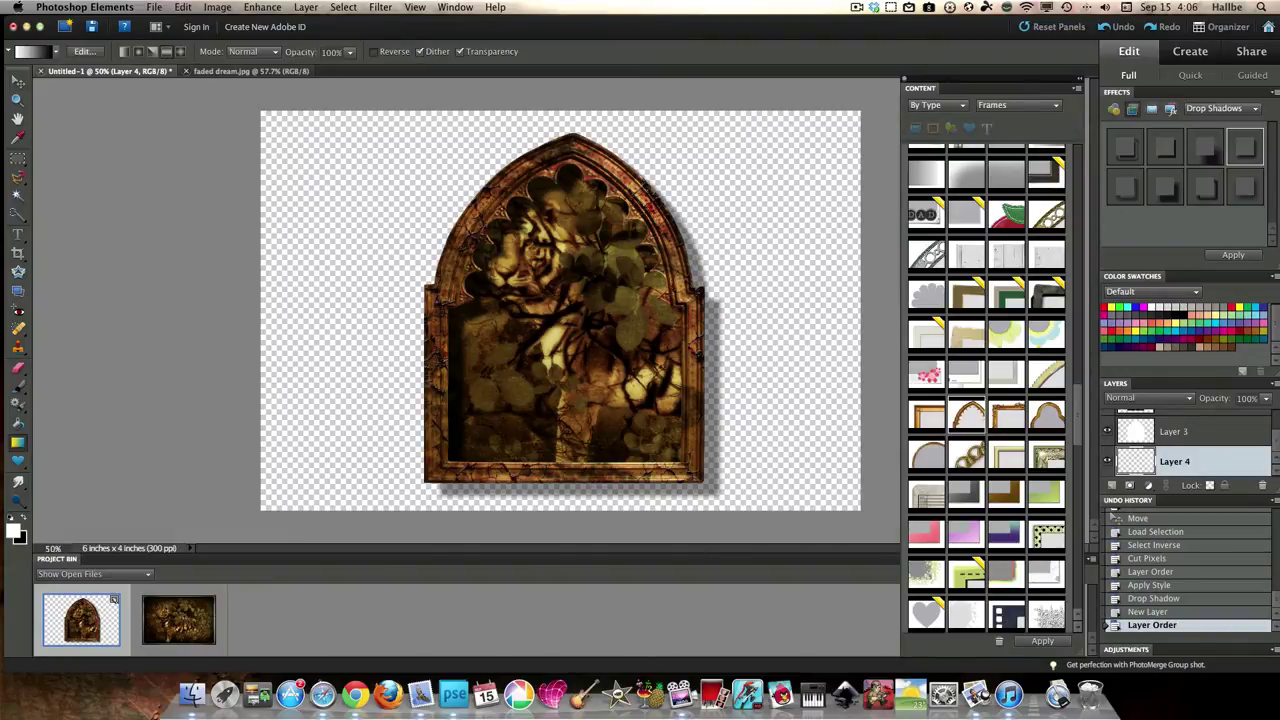
pyautogui.moveTo(522, 250); pyautogui.dragTo(694, 106)
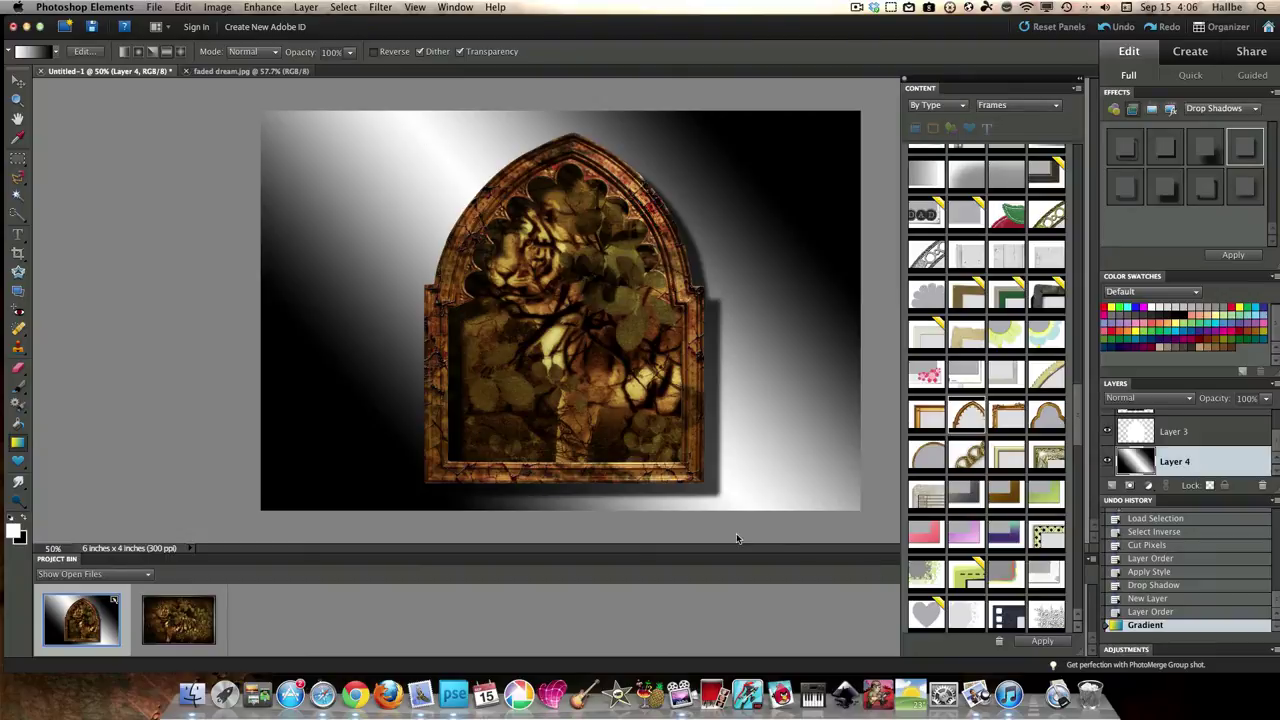
# - Colorize the gradient with Hue/Saturation at Hue 49, Saturation 15
pyautogui.click(252, 8)
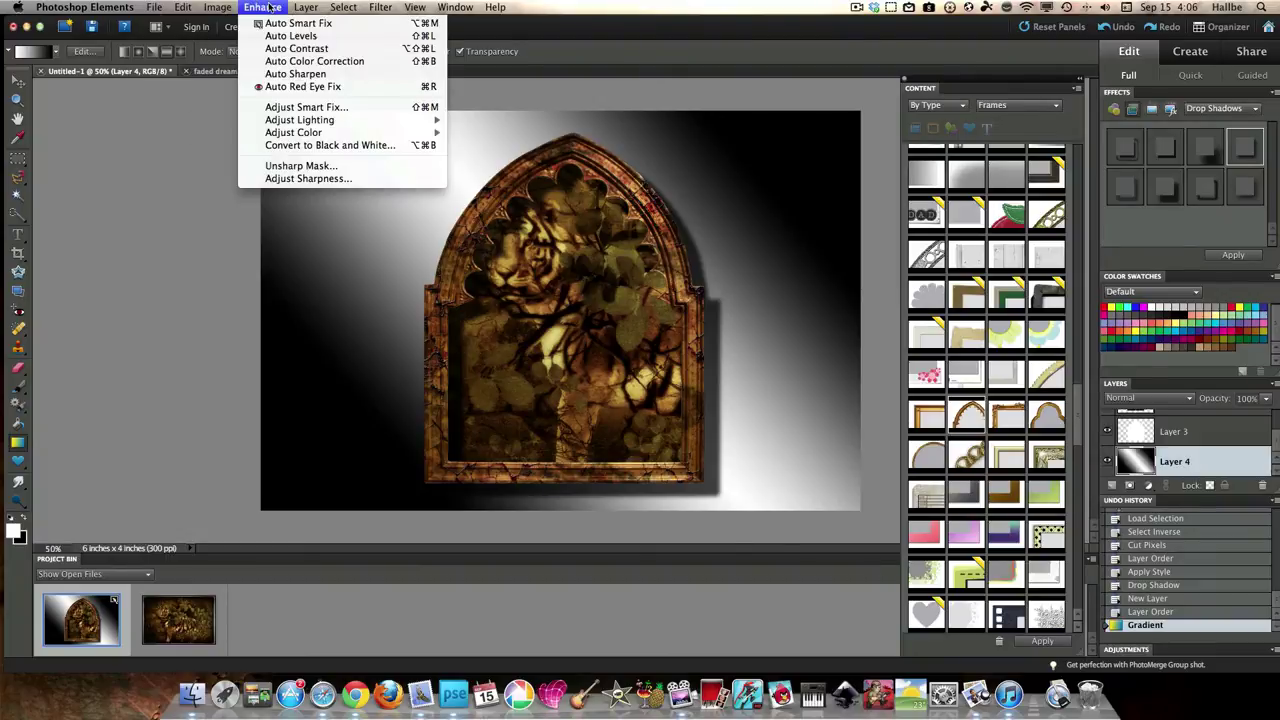
pyautogui.moveTo(292, 122)
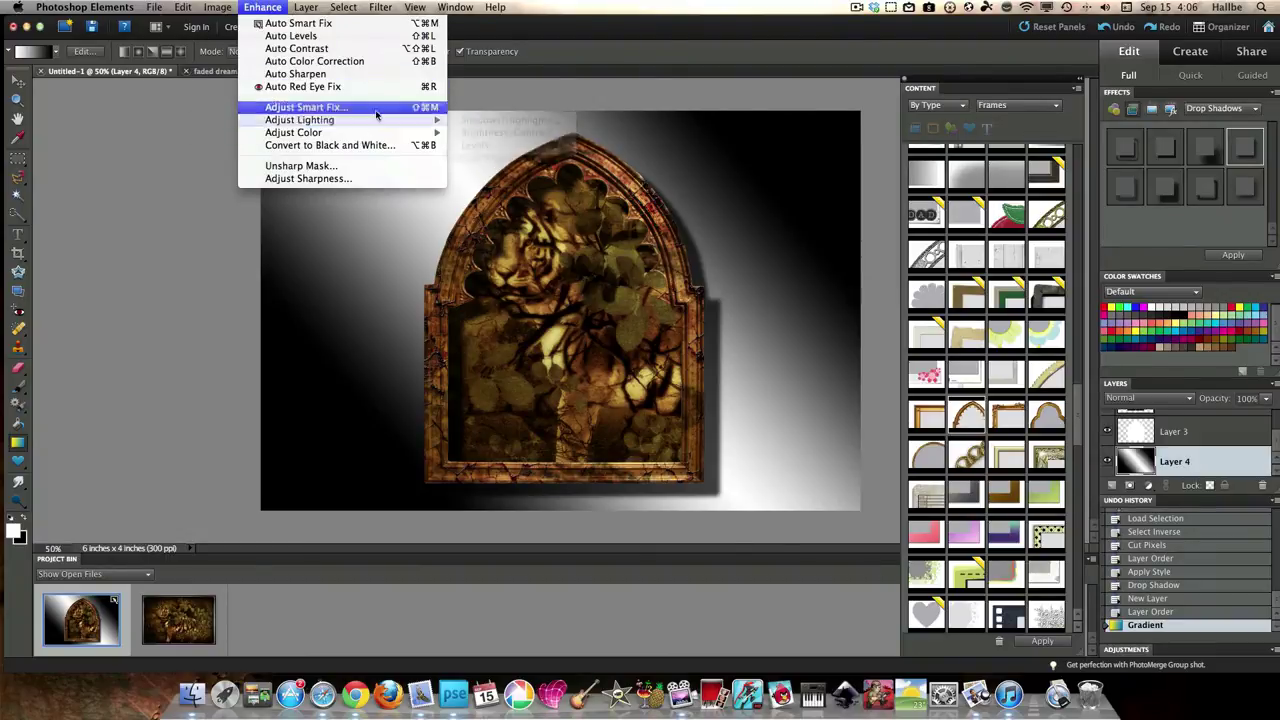
pyautogui.click(500, 145)
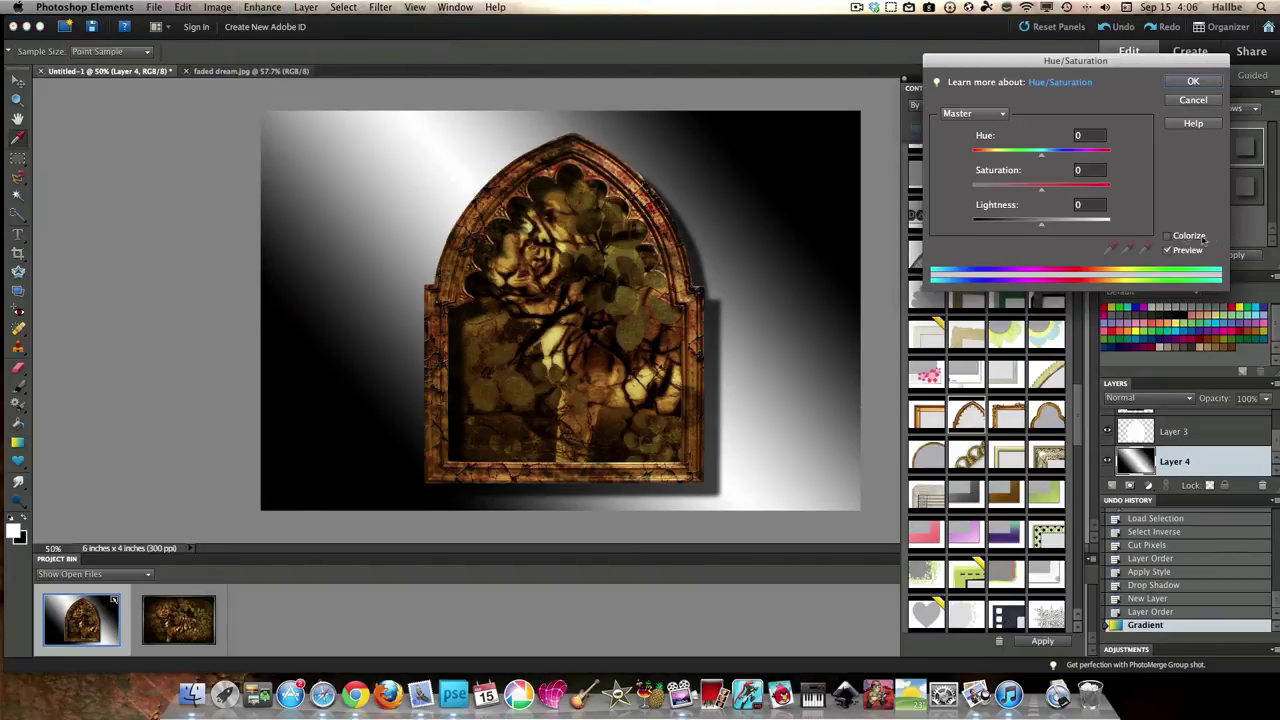
pyautogui.click(1168, 236)
pyautogui.moveTo(977, 158); pyautogui.dragTo(1016, 193)
pyautogui.click(993, 194)
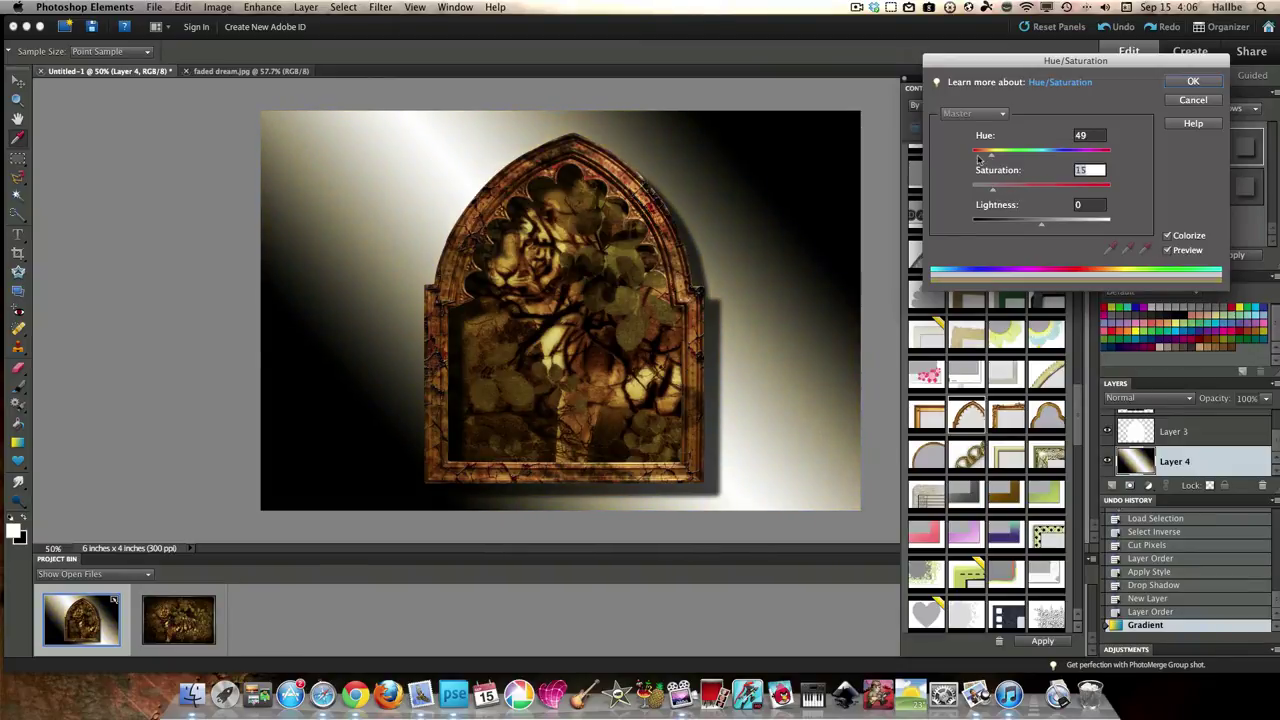
pyautogui.click(1190, 82)
# - Brighten the gradient's highlights with Levels, white input set to 233
pyautogui.click(262, 7)
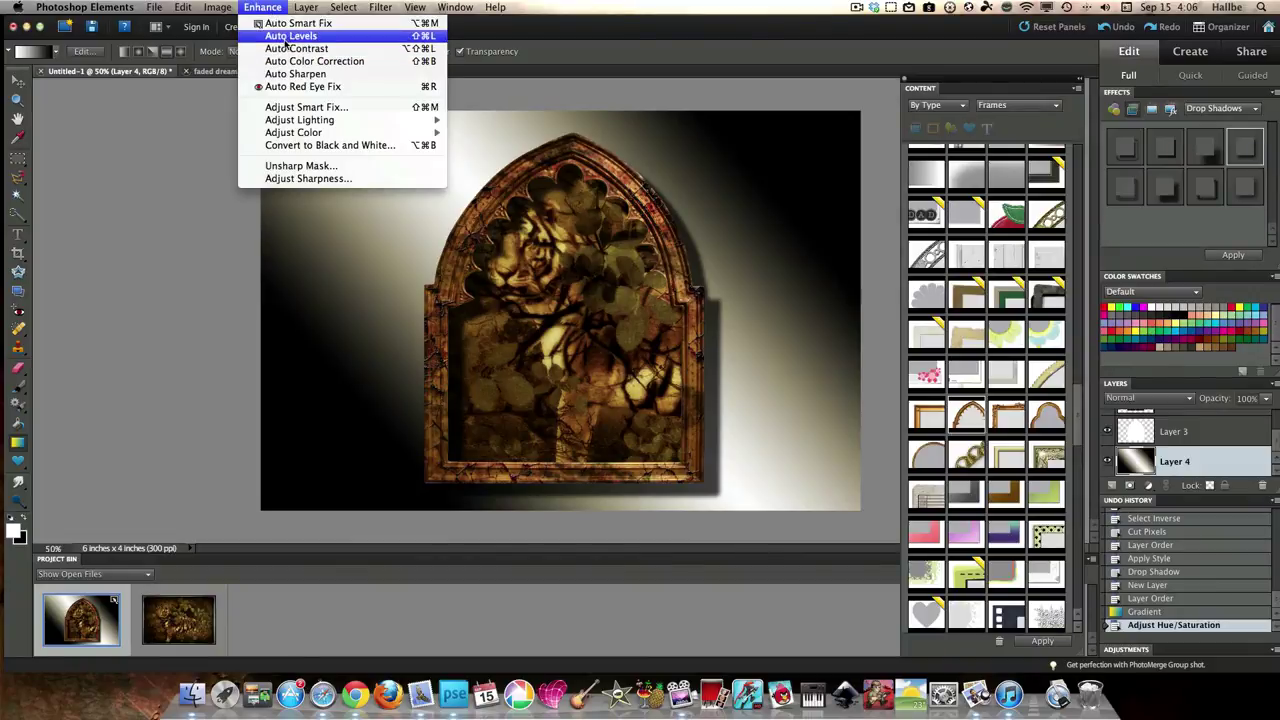
pyautogui.moveTo(297, 121)
pyautogui.click(492, 150)
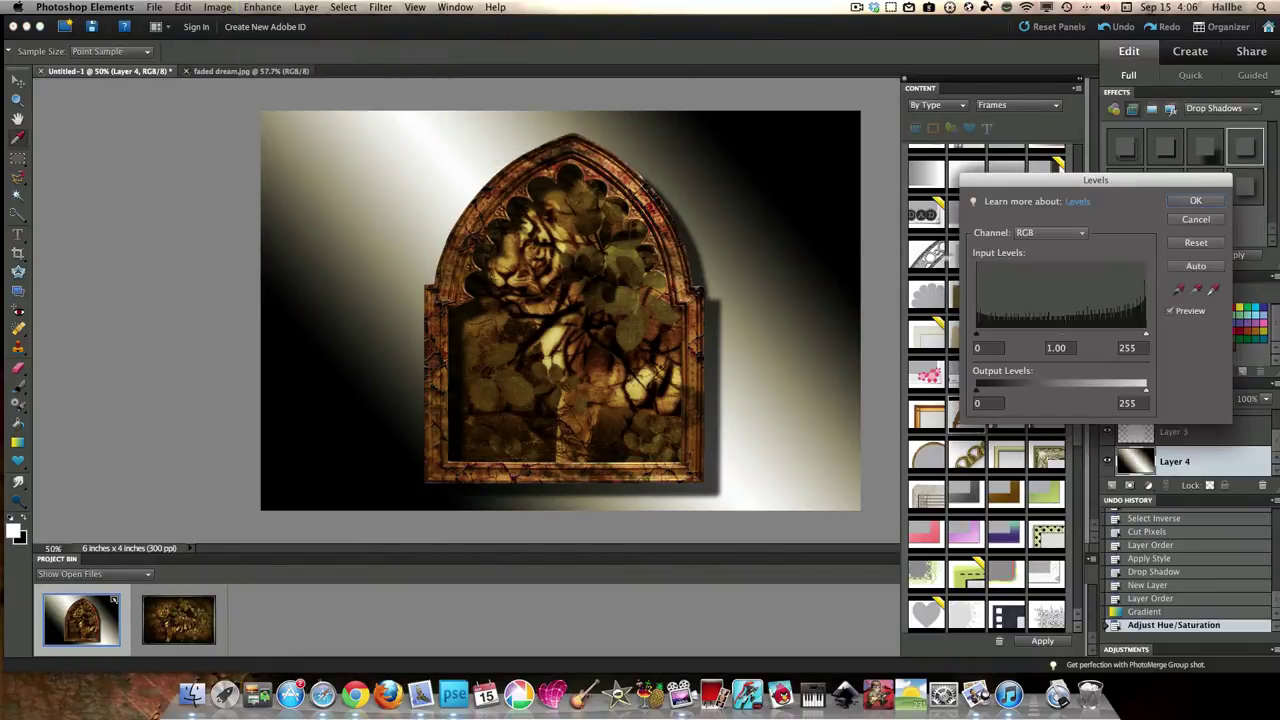
pyautogui.moveTo(1148, 338)
pyautogui.mouseDown()
pyautogui.moveTo(1058, 338)
pyautogui.moveTo(1131, 338)
pyautogui.mouseUp()
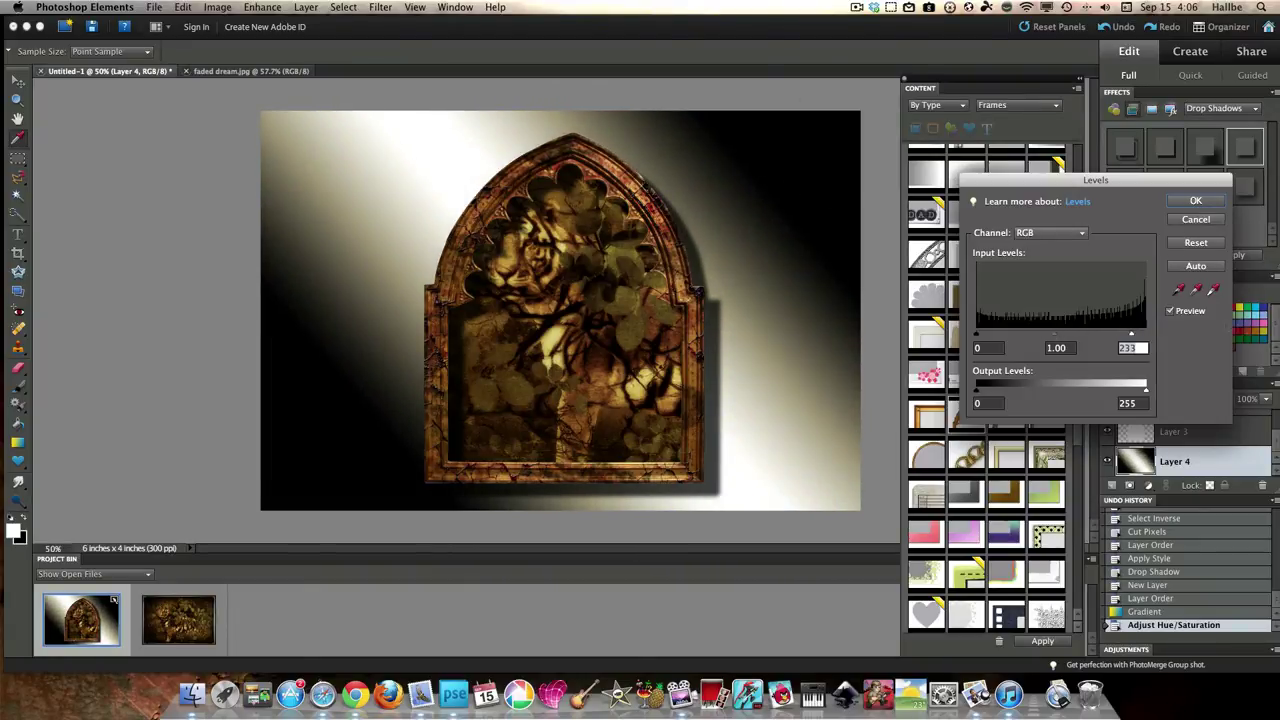
pyautogui.click(1195, 201)
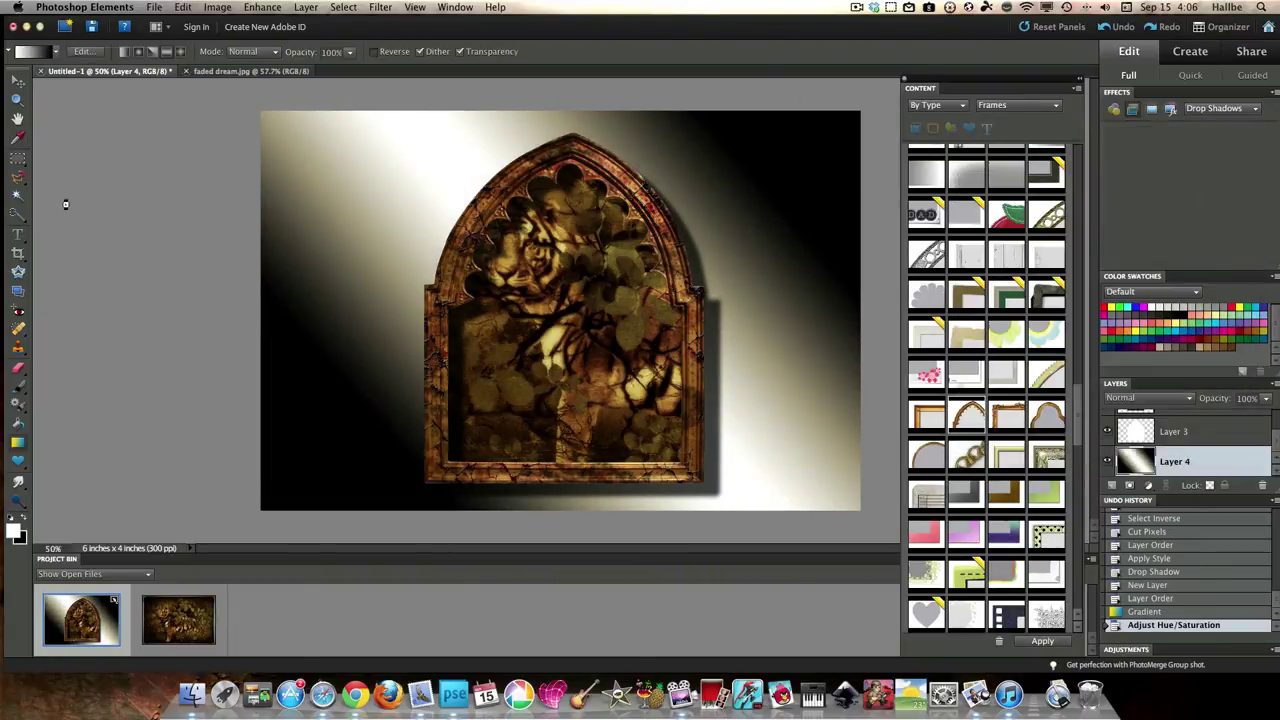
# - Apply a Gaussian Blur of about 93 pixels radius to the gradient background
pyautogui.click(379, 8)
pyautogui.moveTo(404, 106)
pyautogui.click(600, 142)
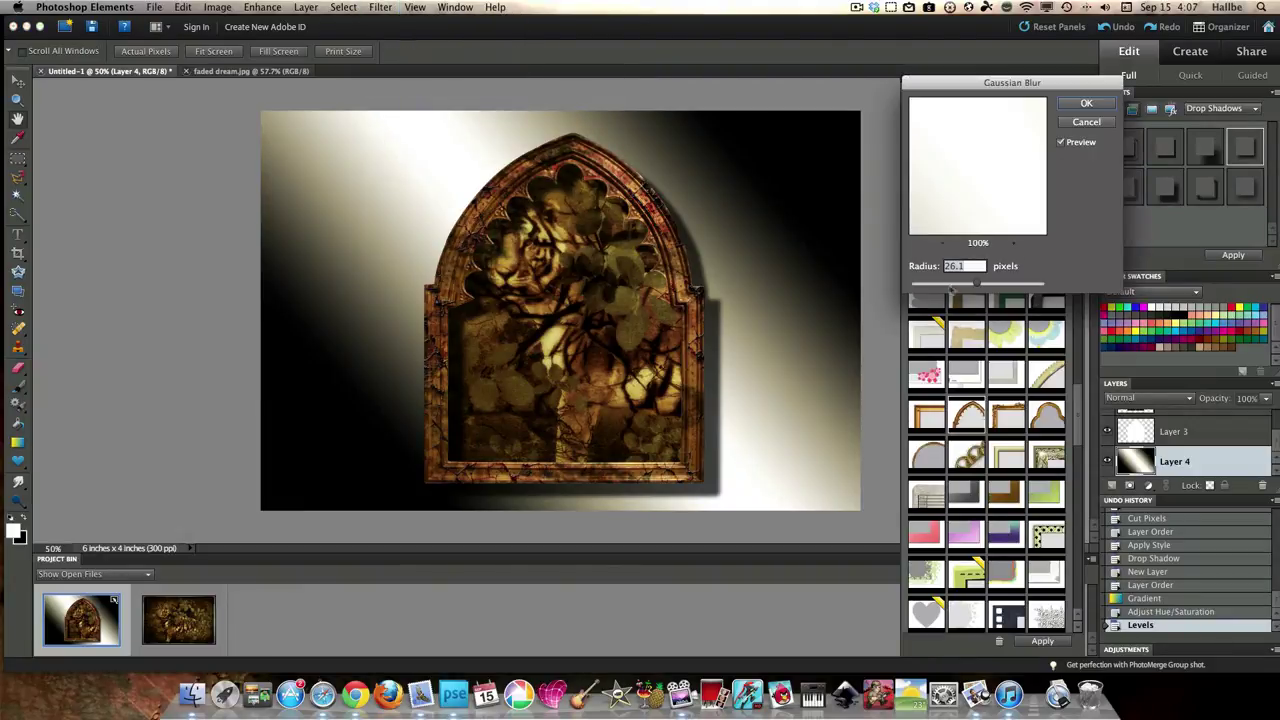
pyautogui.moveTo(981, 286); pyautogui.dragTo(1021, 288)
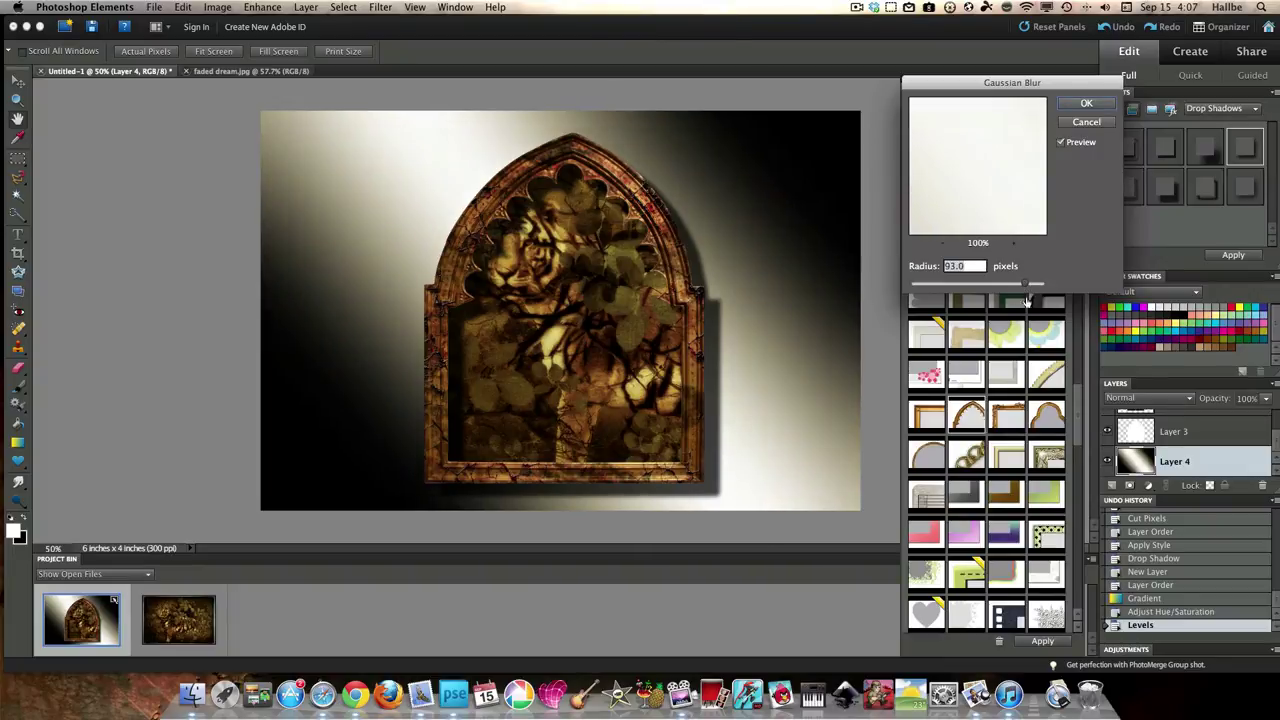
pyautogui.click(1086, 103)
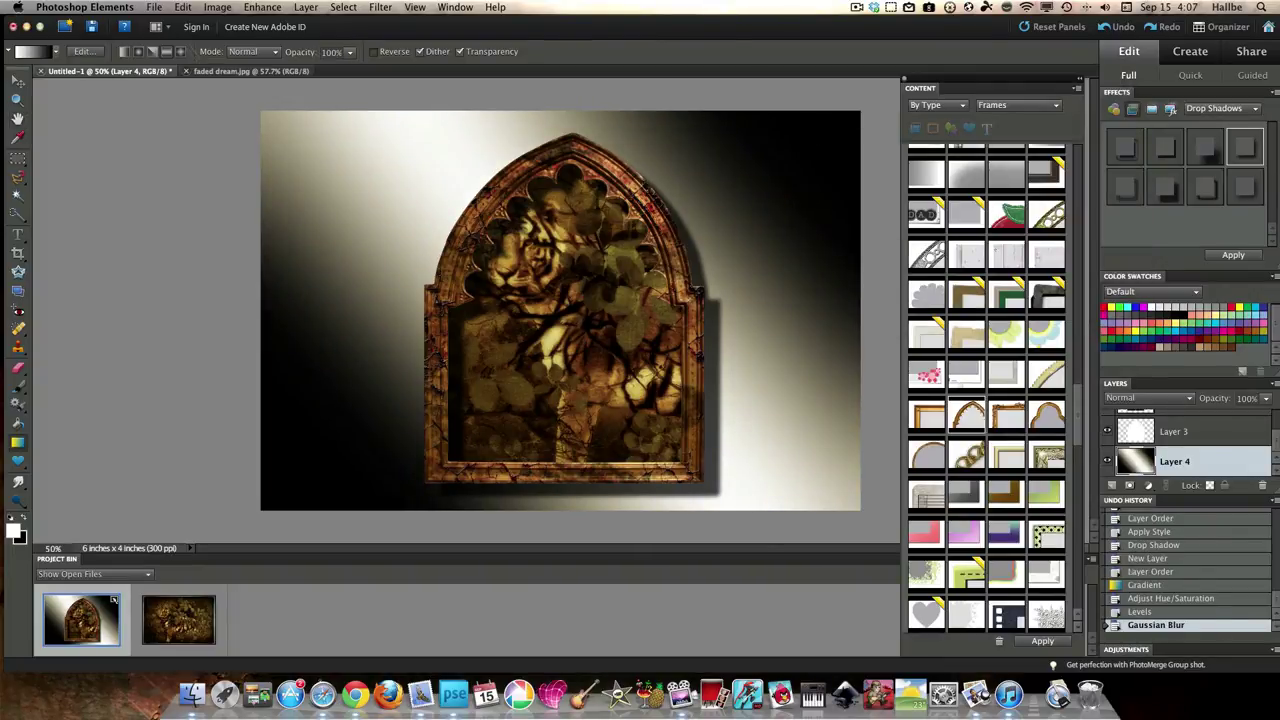
# - Add about 4% monochromatic Gaussian noise to the blurred background
pyautogui.click(380, 7)
pyautogui.moveTo(480, 141)
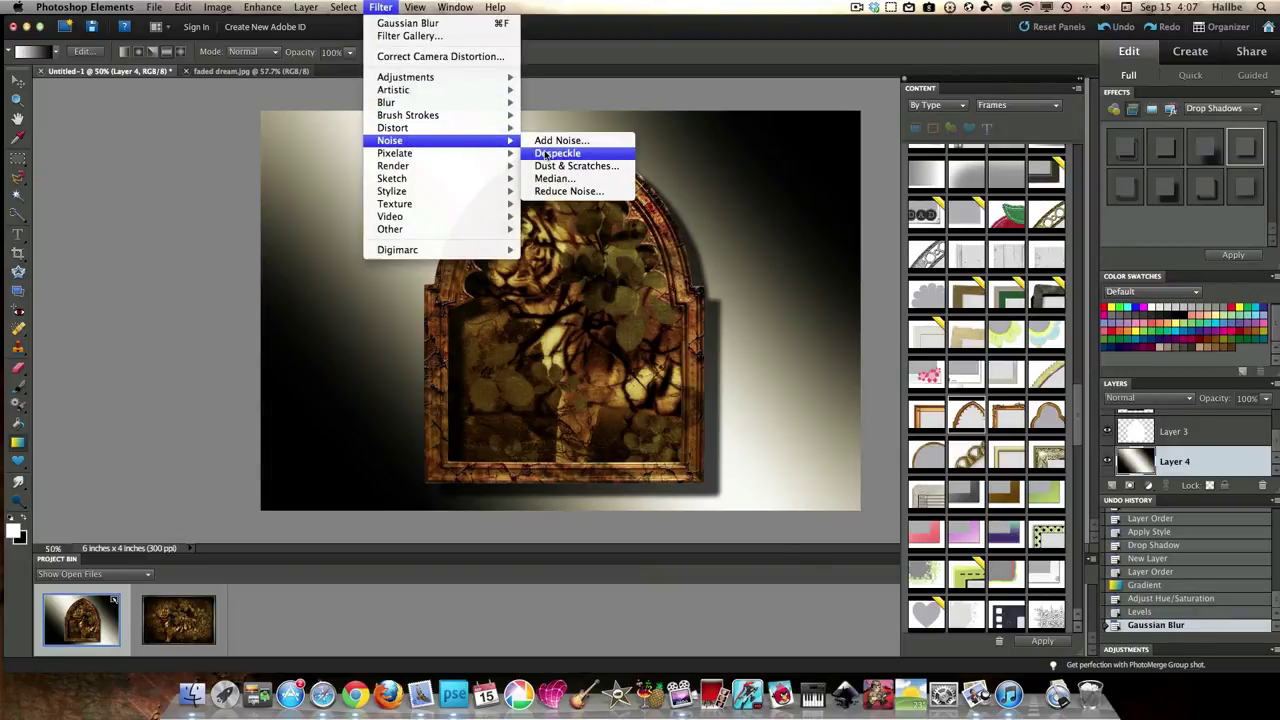
pyautogui.click(548, 140)
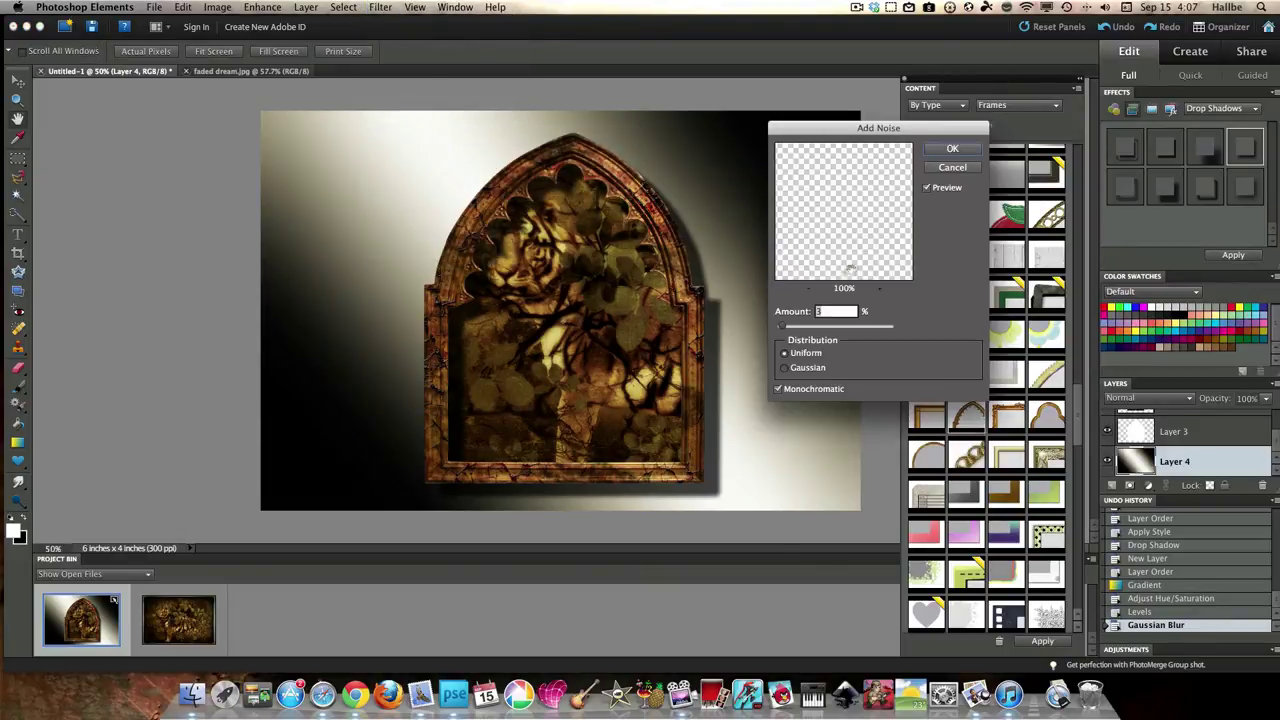
pyautogui.click(795, 328)
pyautogui.moveTo(795, 330); pyautogui.dragTo(789, 327)
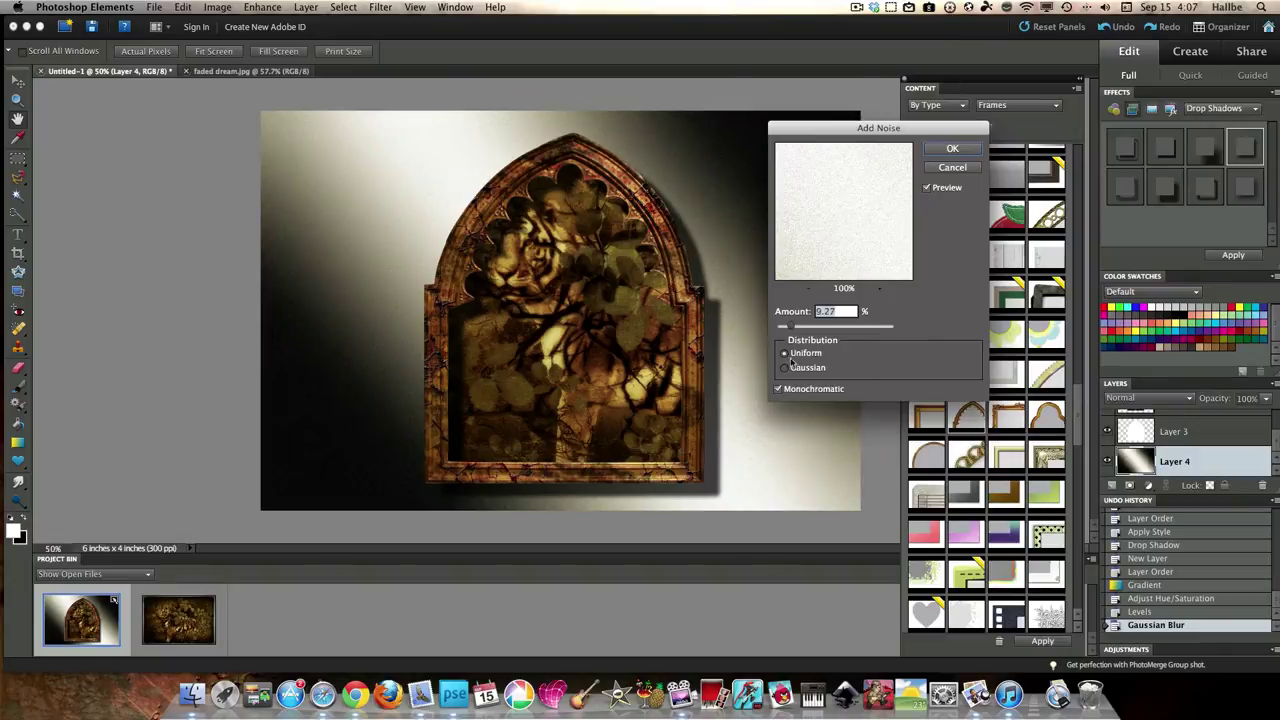
pyautogui.click(785, 369)
pyautogui.moveTo(787, 331); pyautogui.dragTo(783, 331)
pyautogui.click(952, 149)
pyautogui.click(383, 7)
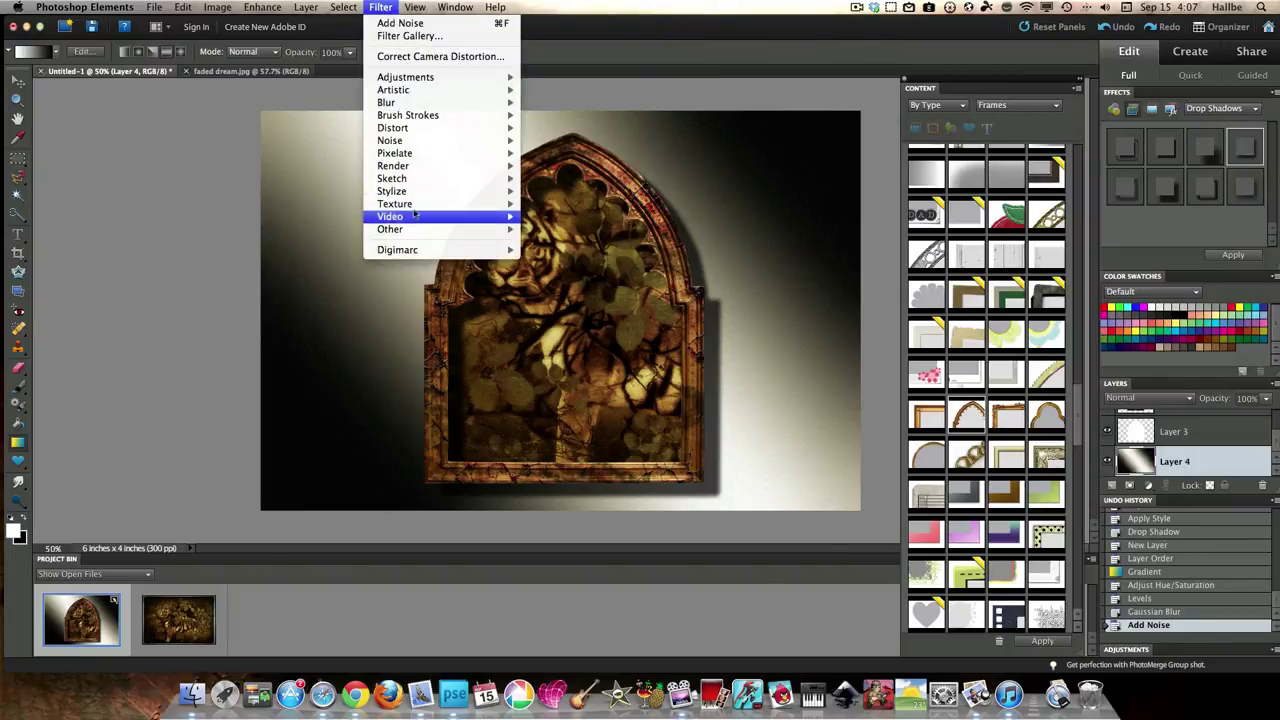
pyautogui.moveTo(414, 204)
pyautogui.click(560, 203)
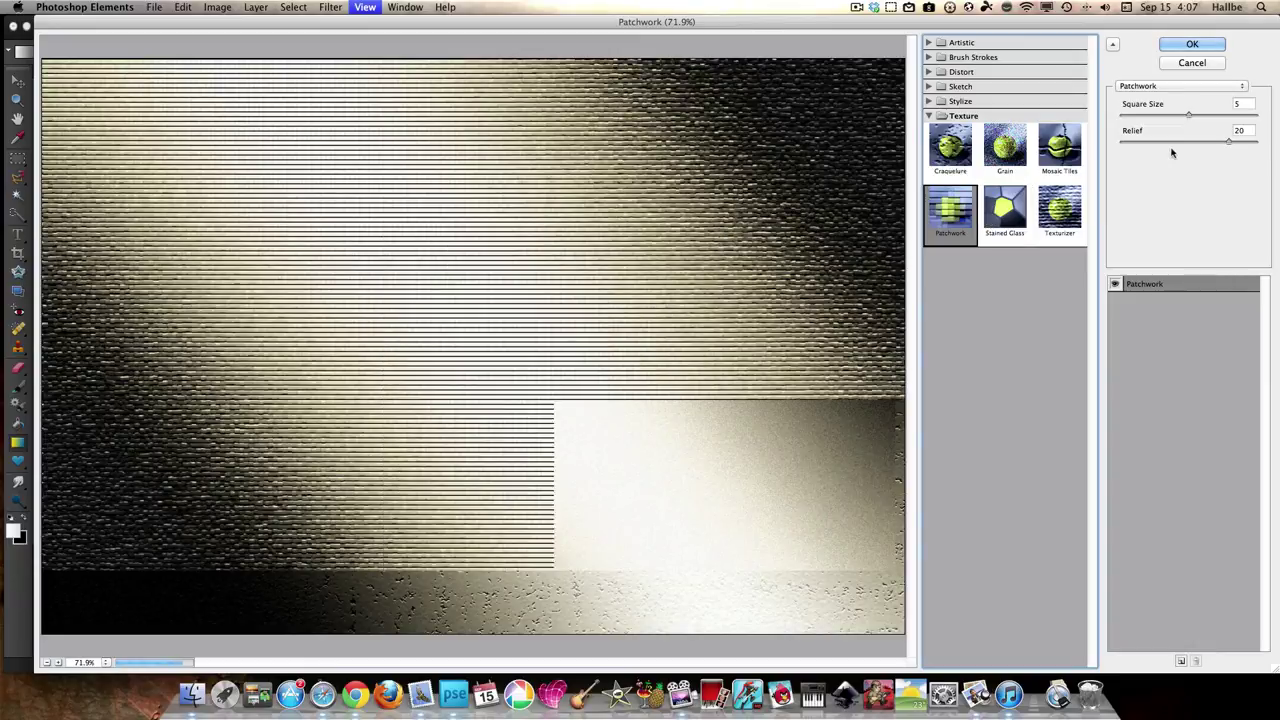
pyautogui.moveTo(1188, 114); pyautogui.dragTo(1255, 115)
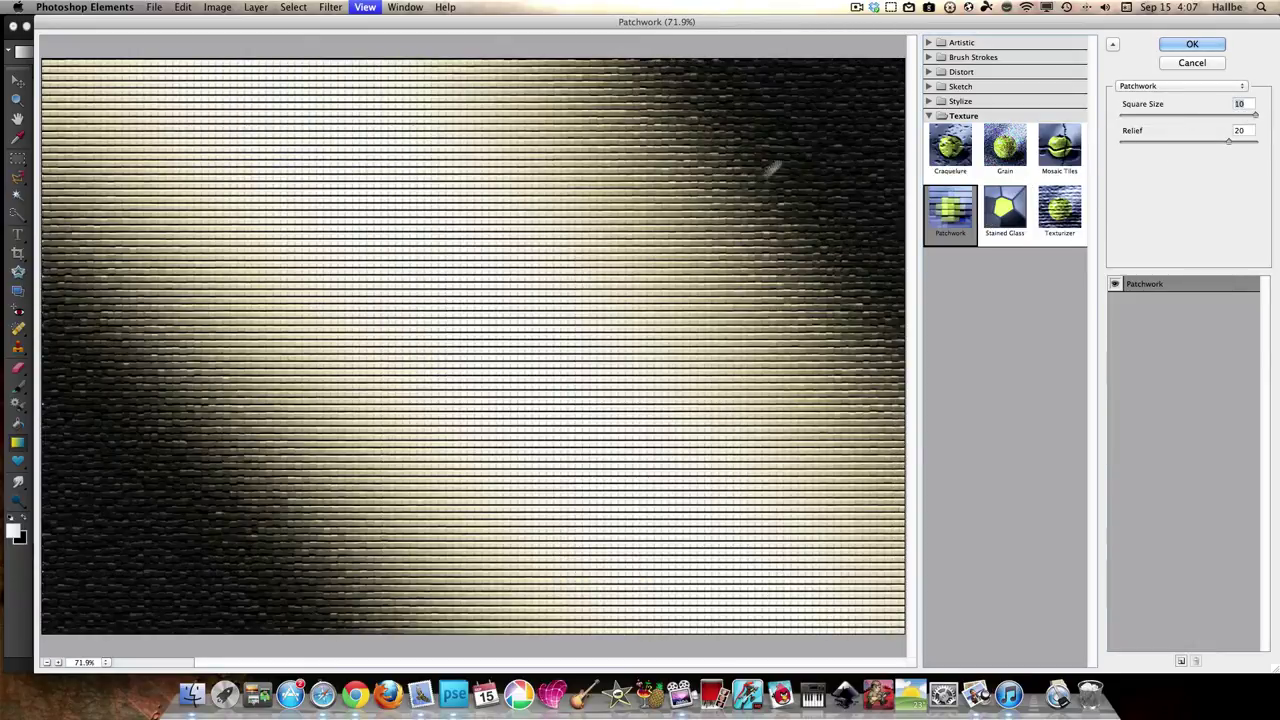
pyautogui.click(1230, 143)
pyautogui.moveTo(1230, 143); pyautogui.dragTo(1262, 143)
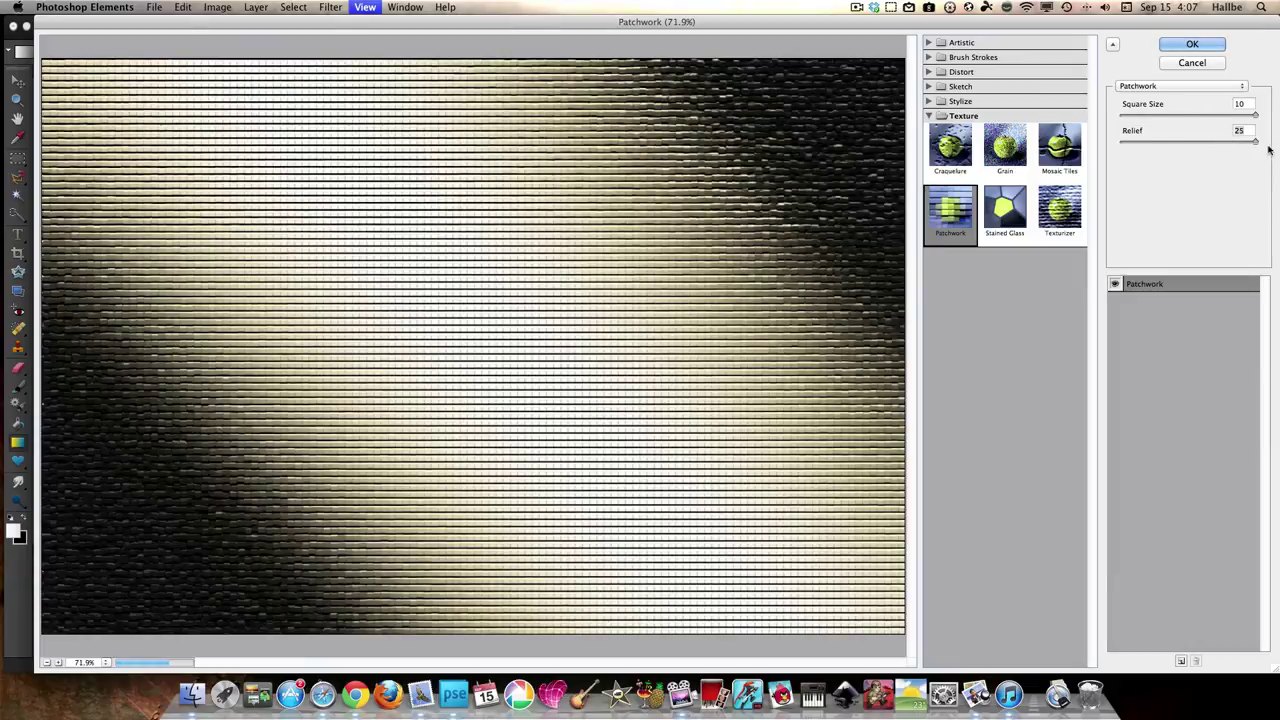
pyautogui.click(1192, 46)
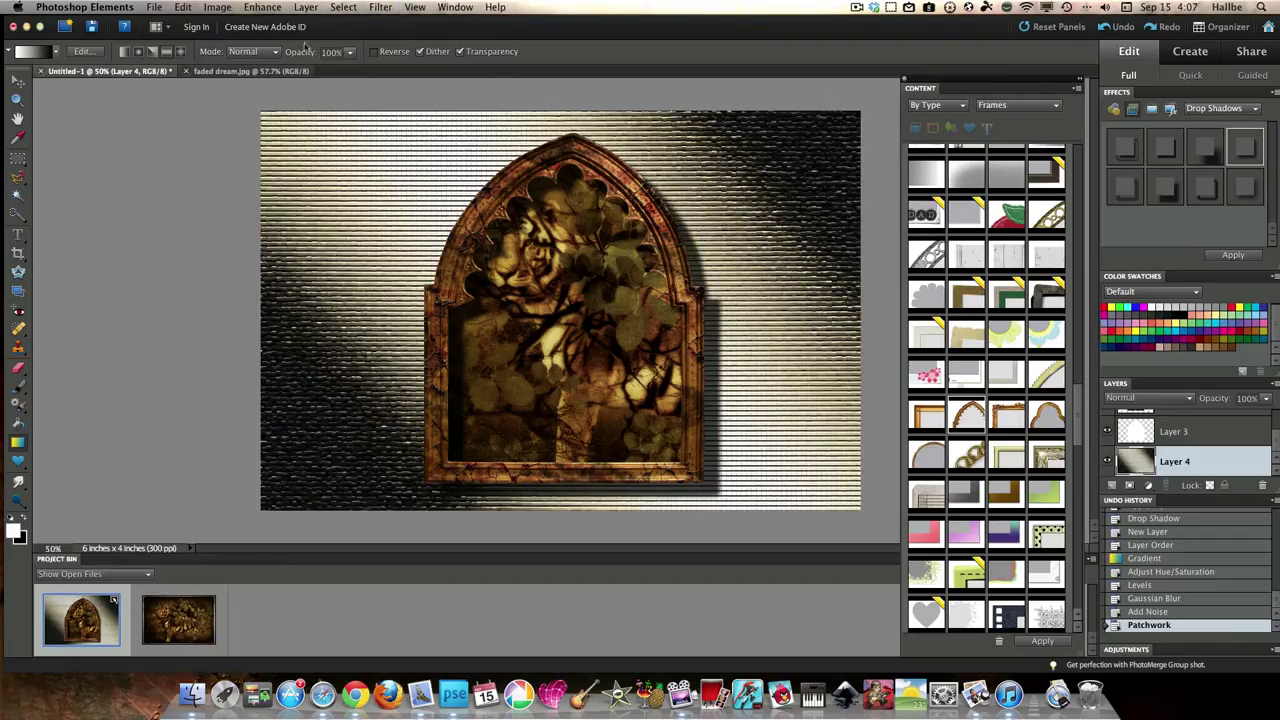
pyautogui.click(183, 7)
pyautogui.click(186, 9)
pyautogui.click(186, 9)
pyautogui.click(193, 24)
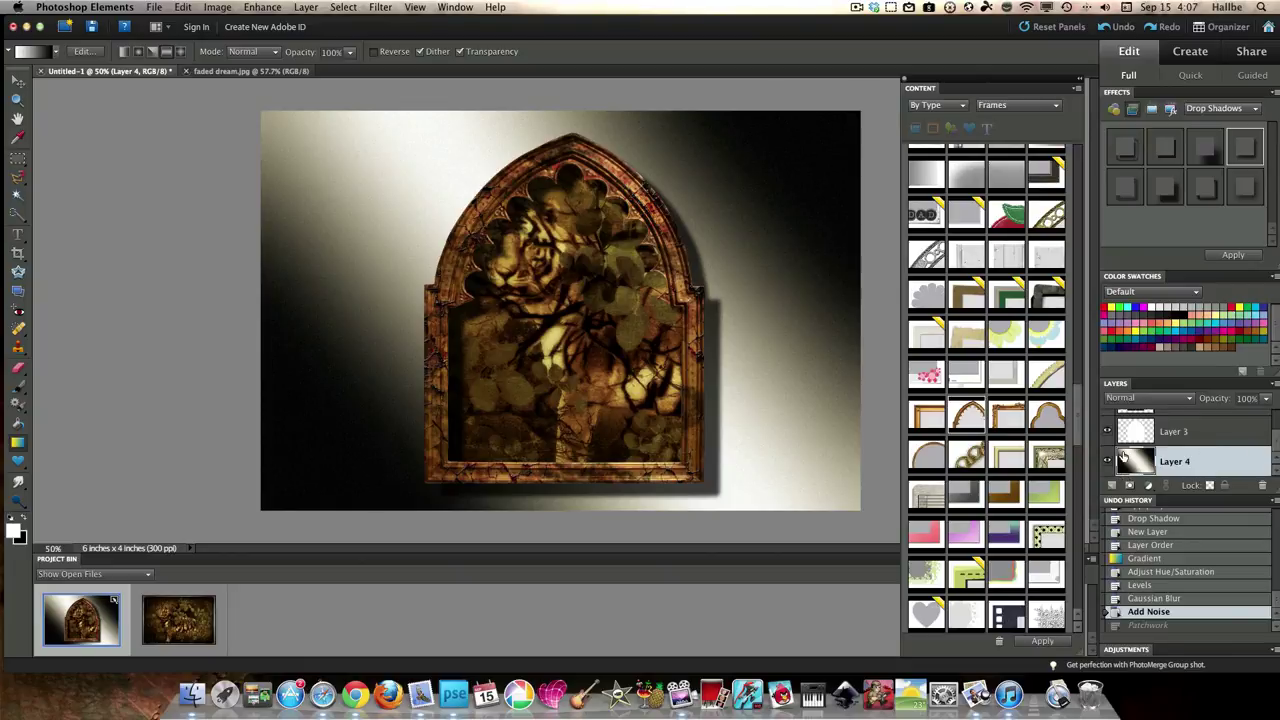
# - Dock the floating Content panel into the side panel group beside Effects
pyautogui.scroll(-2, 1122, 458)
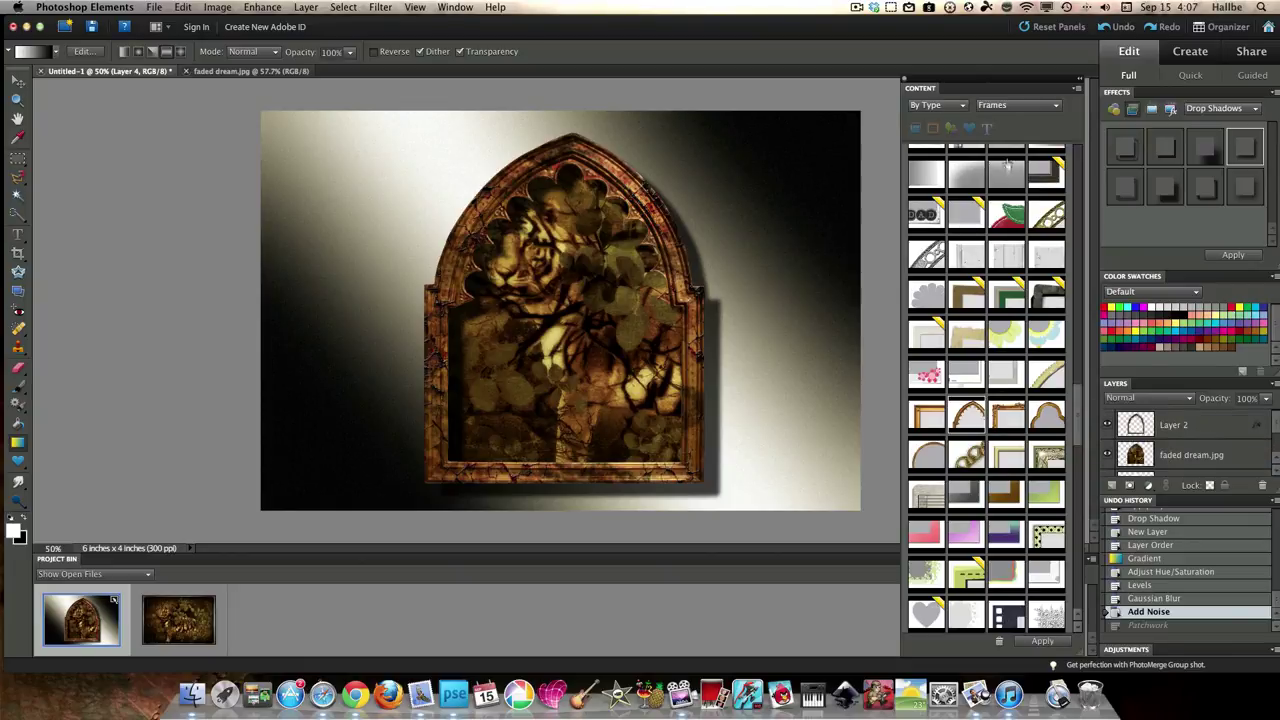
pyautogui.moveTo(918, 90); pyautogui.dragTo(1150, 93)
pyautogui.click(455, 7)
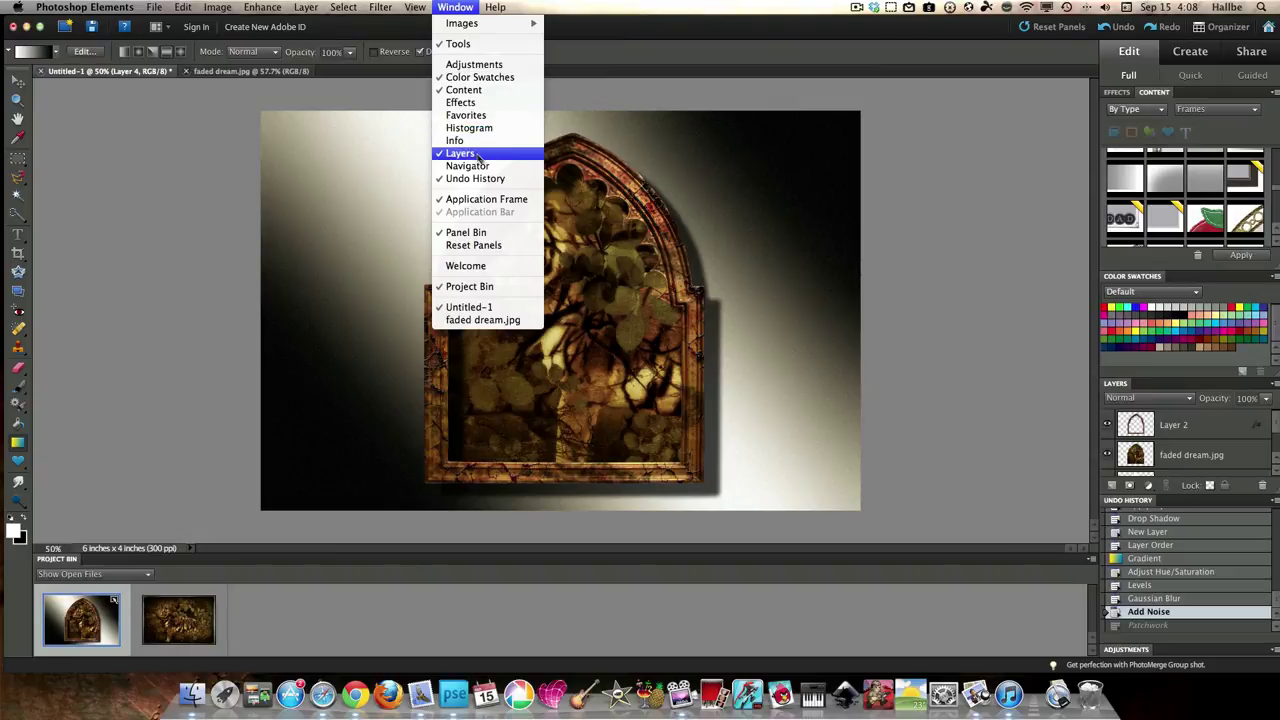
pyautogui.click(1015, 110)
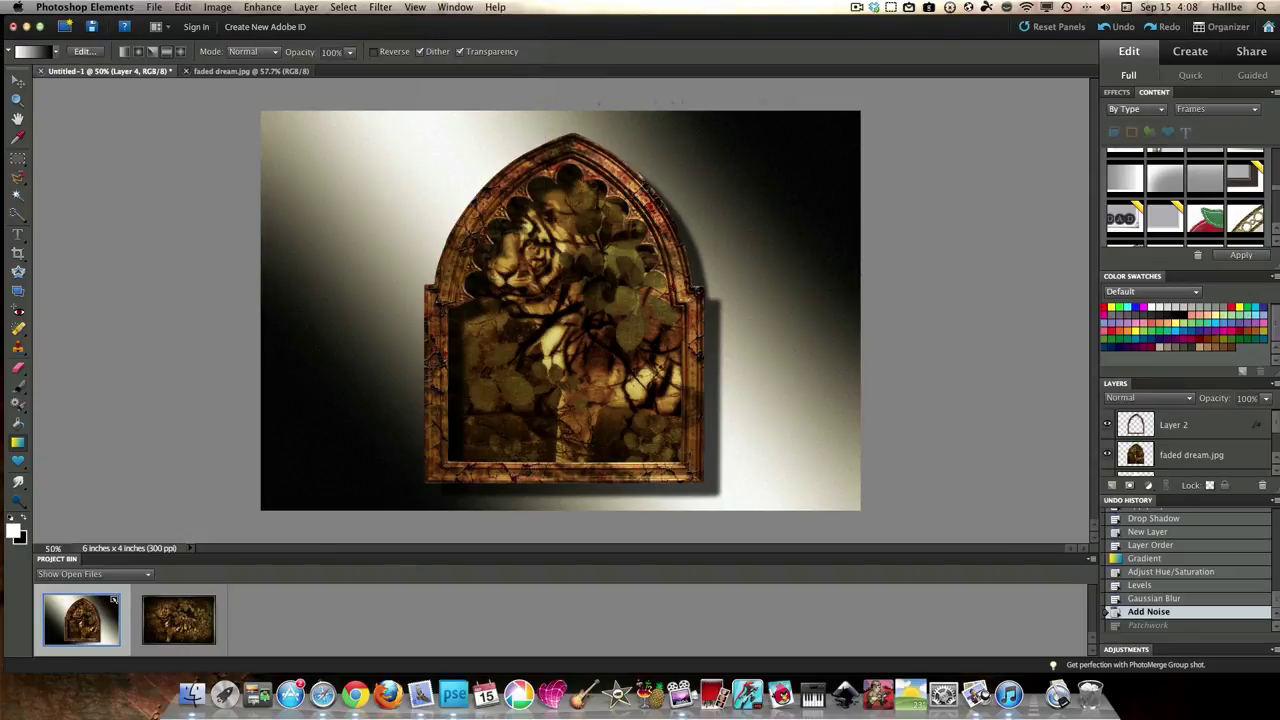